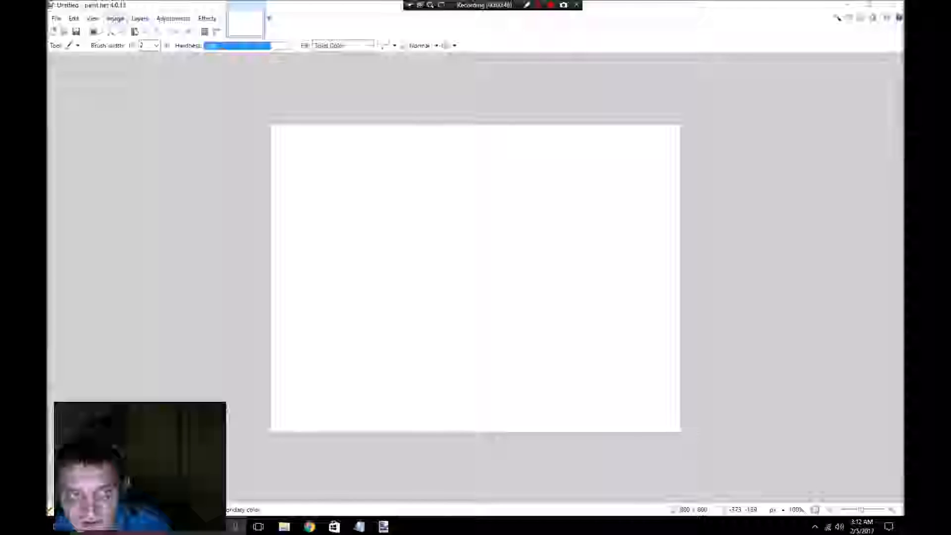
# Step: Resize the blank image to 1280 pixels wide and 720 pixels high
pyautogui.click(116, 18)
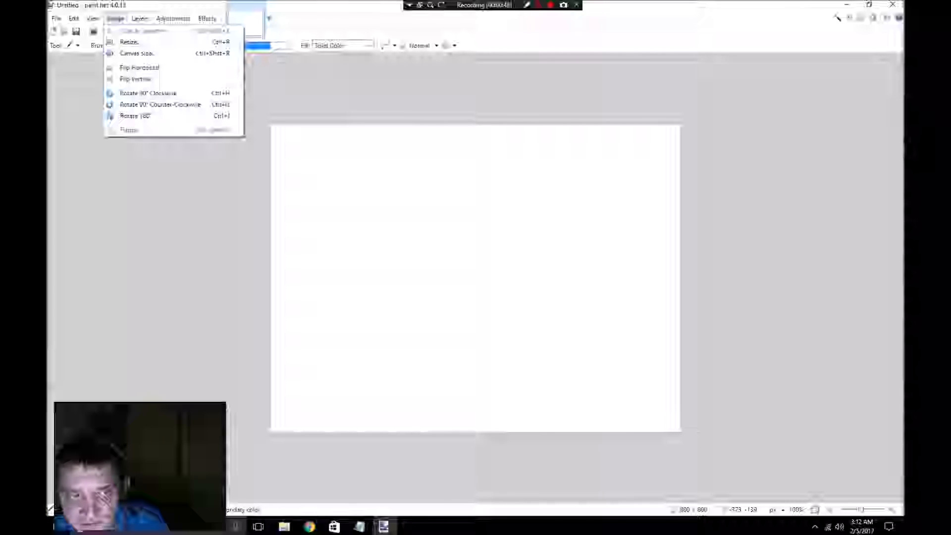
pyautogui.click(130, 42)
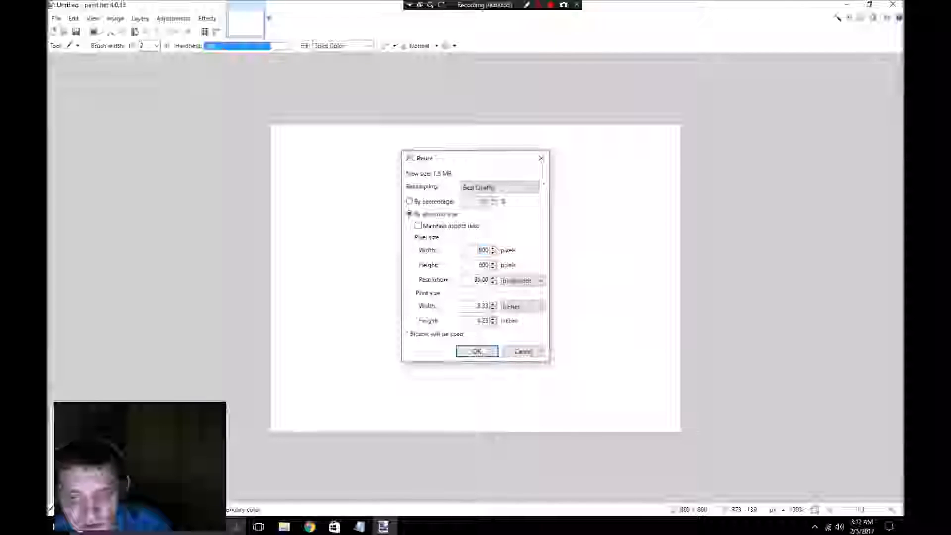
pyautogui.doubleClick(484, 250)
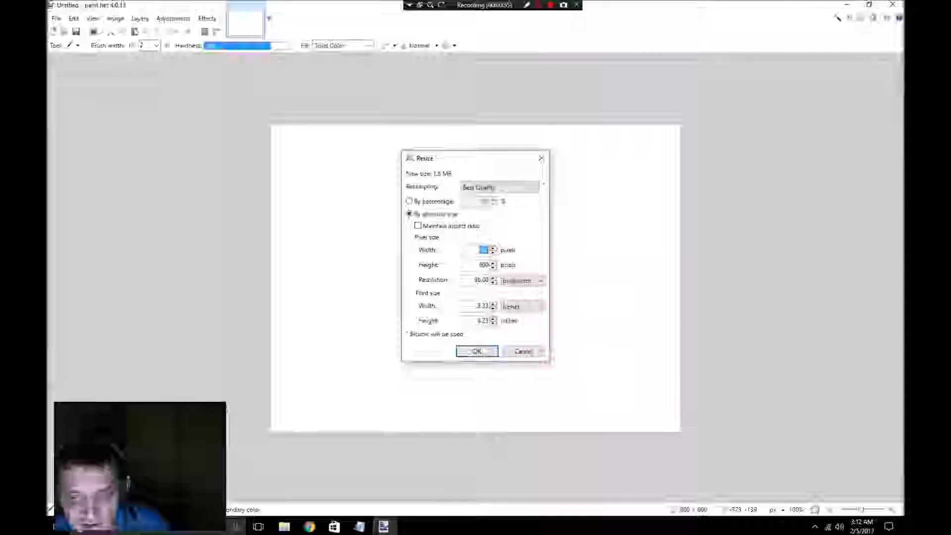
pyautogui.press('BackSpace')
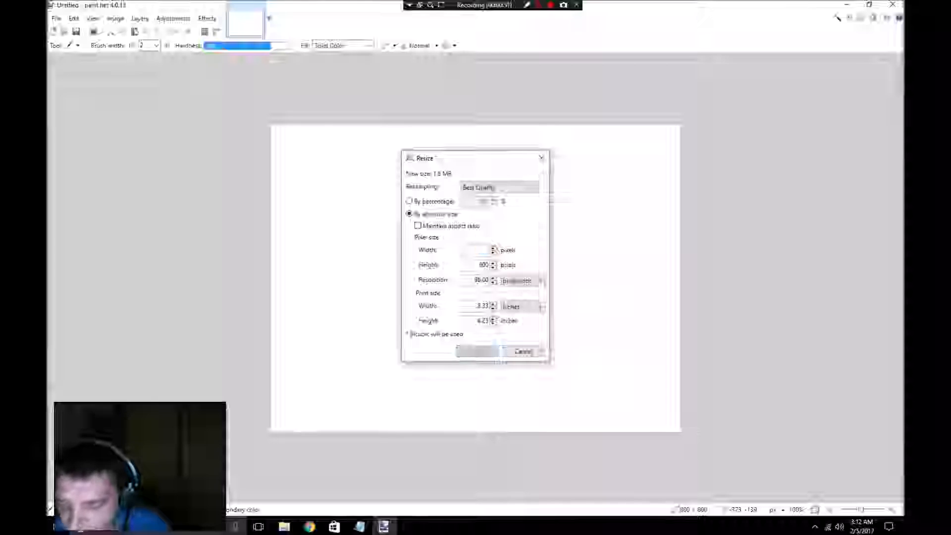
pyautogui.write('1281')
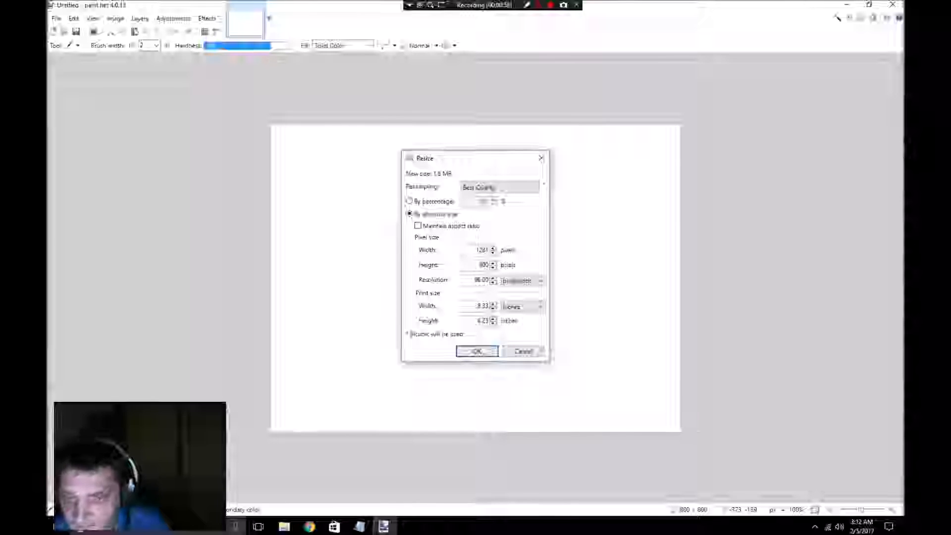
pyautogui.press('BackSpace')
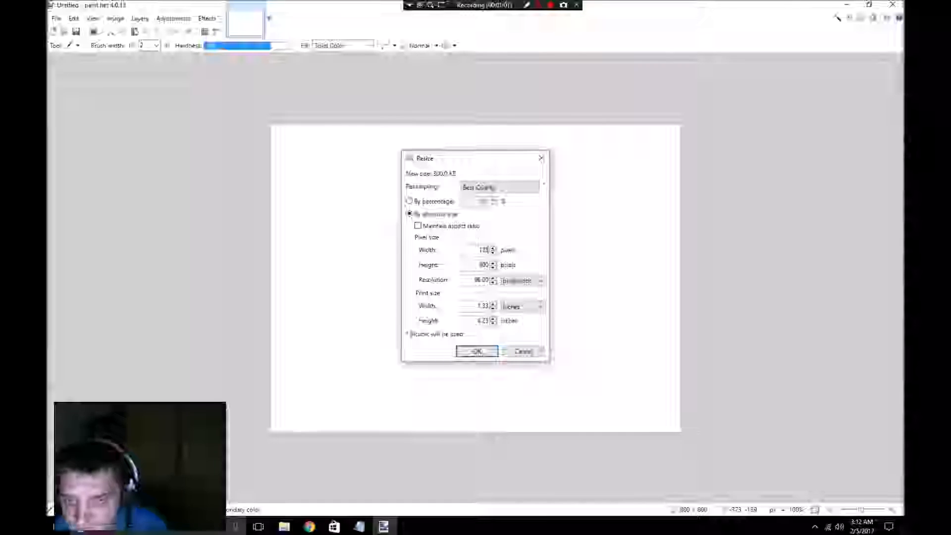
pyautogui.write('0')
pyautogui.press('Tab')
pyautogui.press('BackSpace')
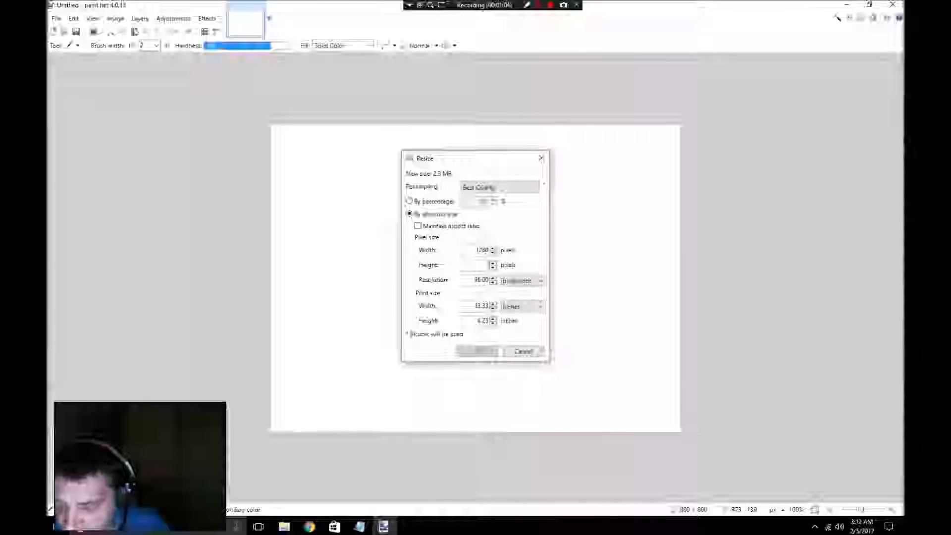
pyautogui.write('720')
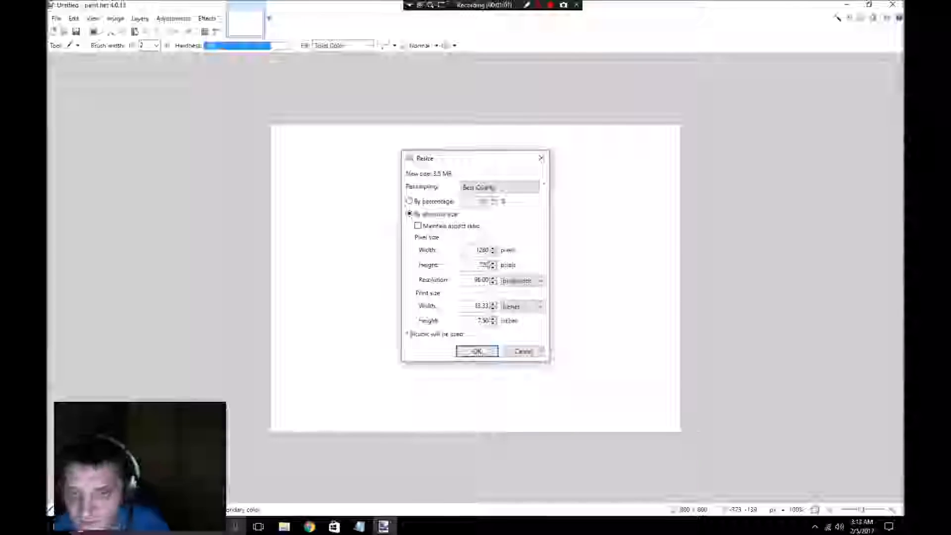
pyautogui.click(476, 351)
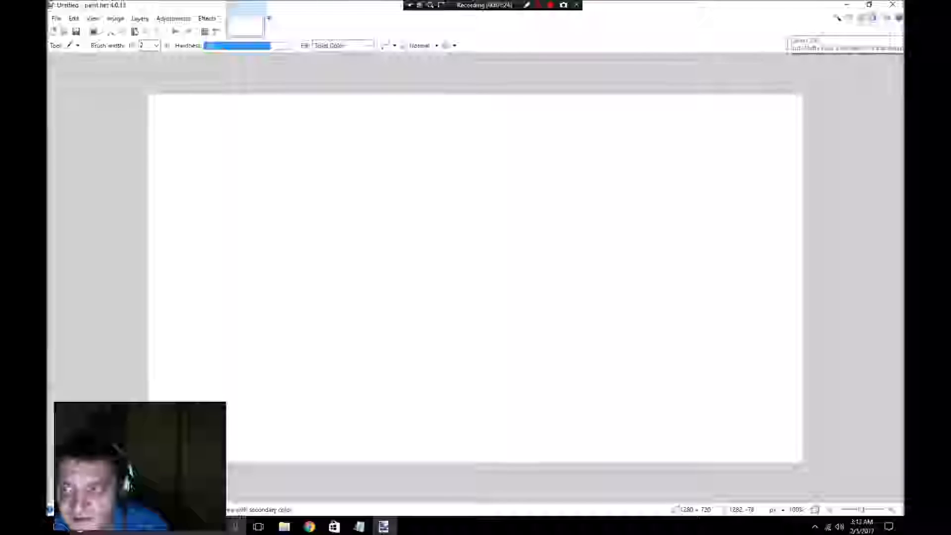
# Step: Set the primary color to dark red and the secondary color to black, and close the color picker
pyautogui.click(871, 18)
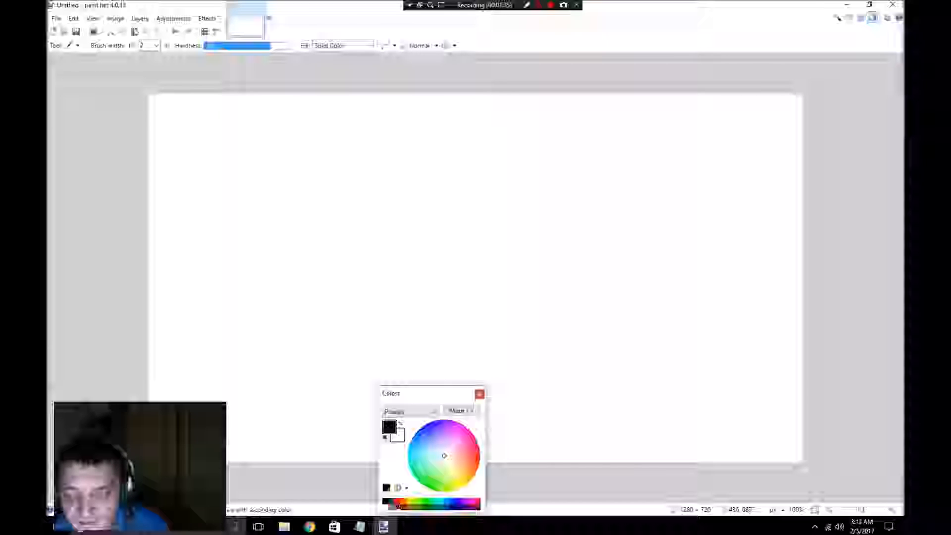
pyautogui.click(397, 505)
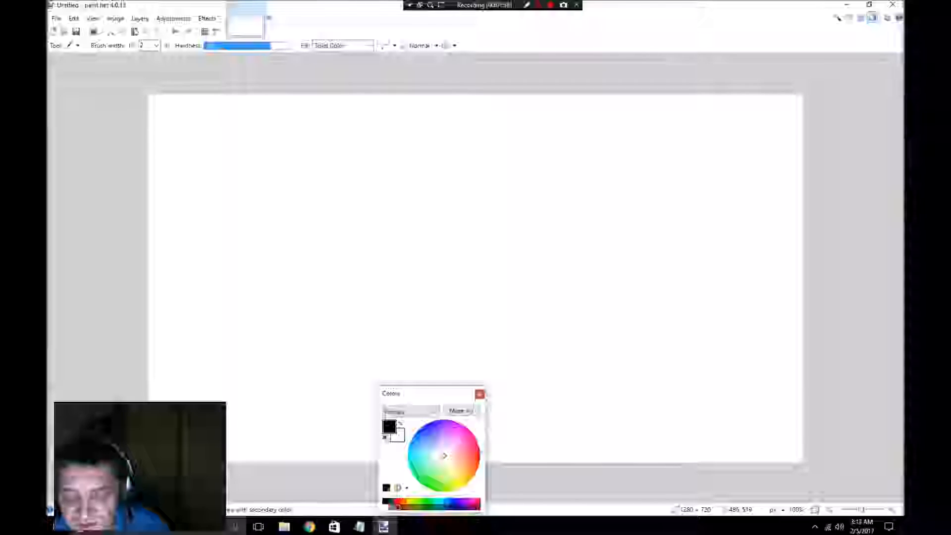
pyautogui.click(395, 505)
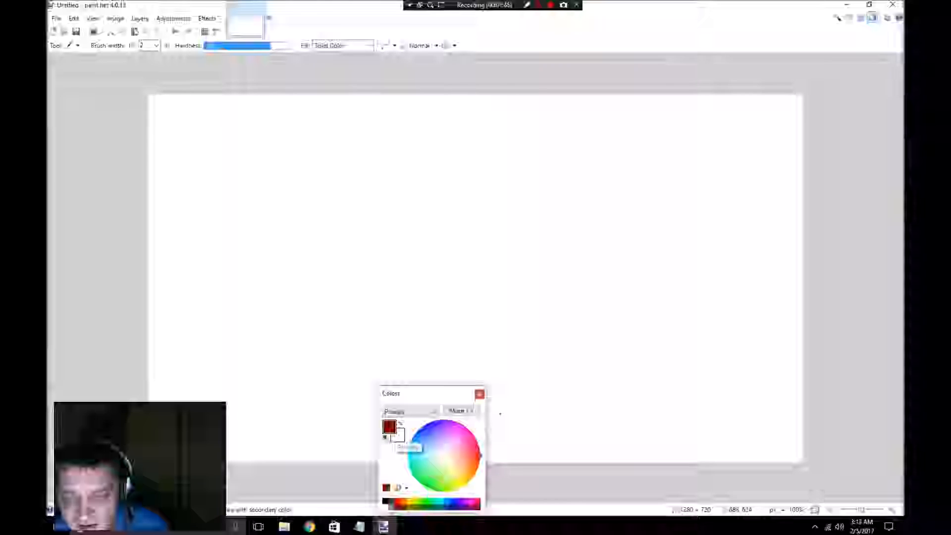
pyautogui.click(408, 411)
pyautogui.click(396, 431)
pyautogui.click(385, 501)
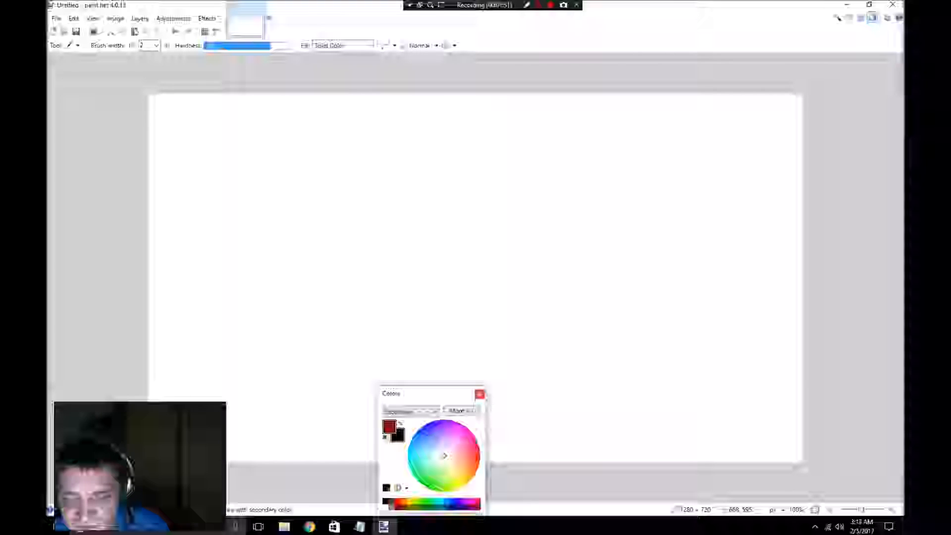
pyautogui.click(479, 394)
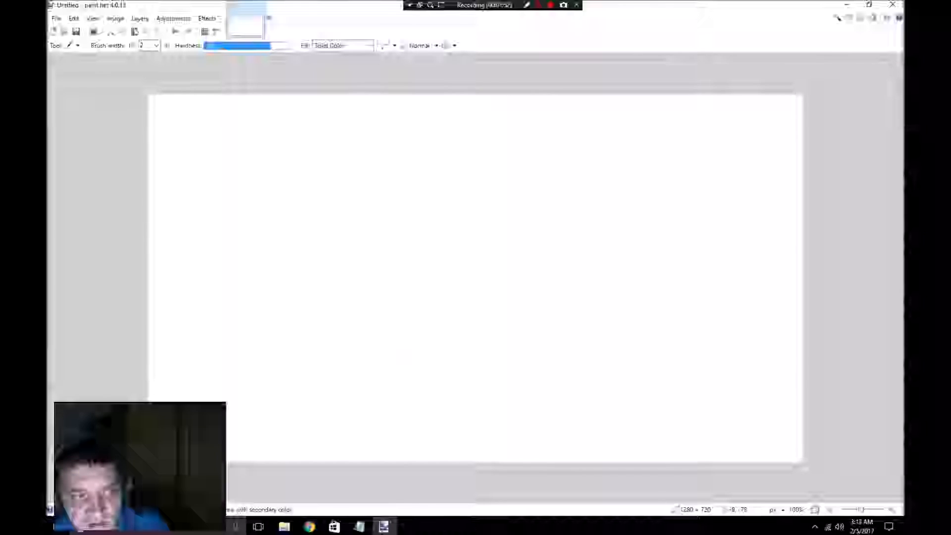
# Step: Fill the whole canvas with the dark red primary color using the Paint Bucket
pyautogui.click(74, 45)
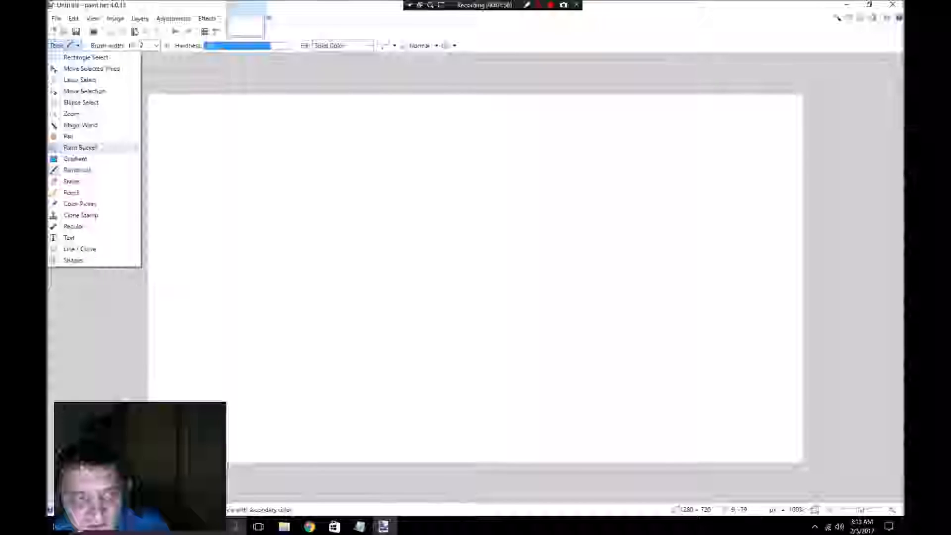
pyautogui.click(79, 147)
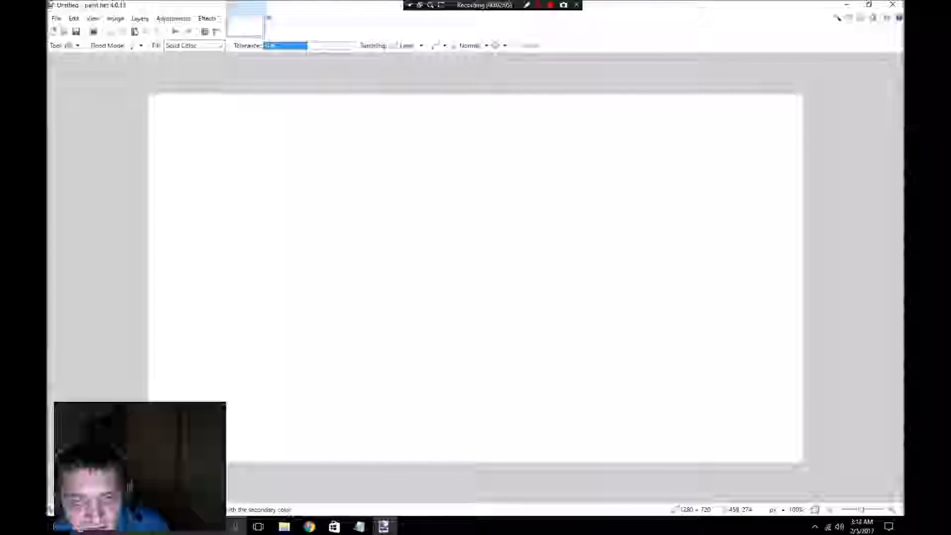
pyautogui.click(382, 235)
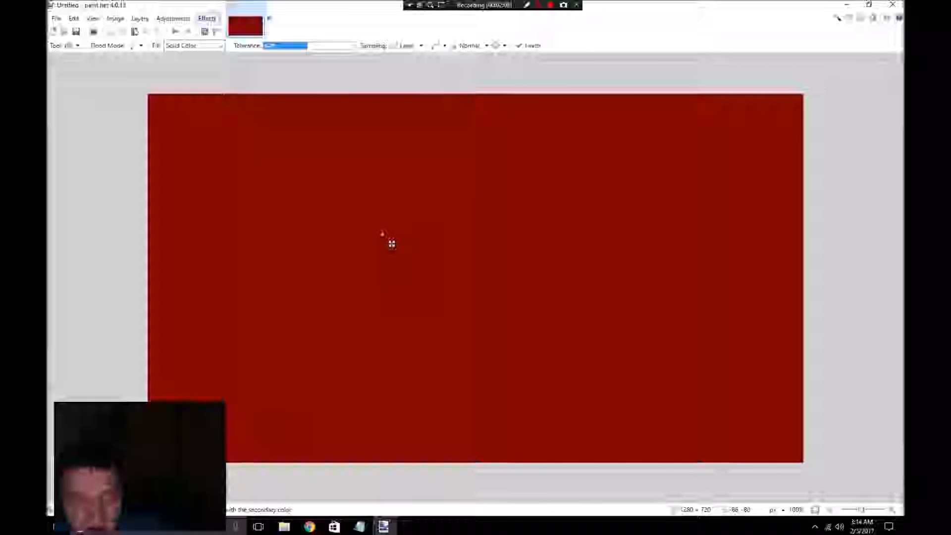
# Step: Render the Clouds effect over the canvas with its default settings
pyautogui.click(207, 19)
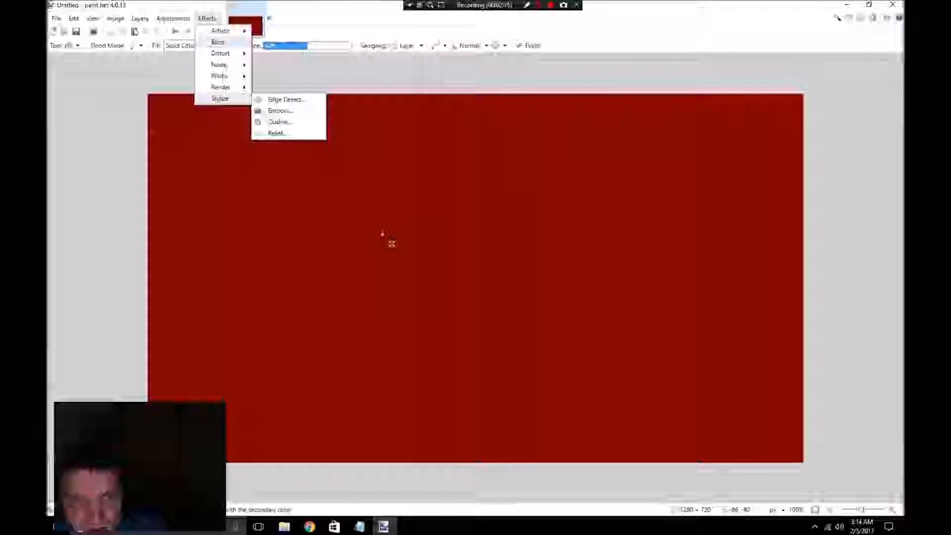
pyautogui.moveTo(220, 31)
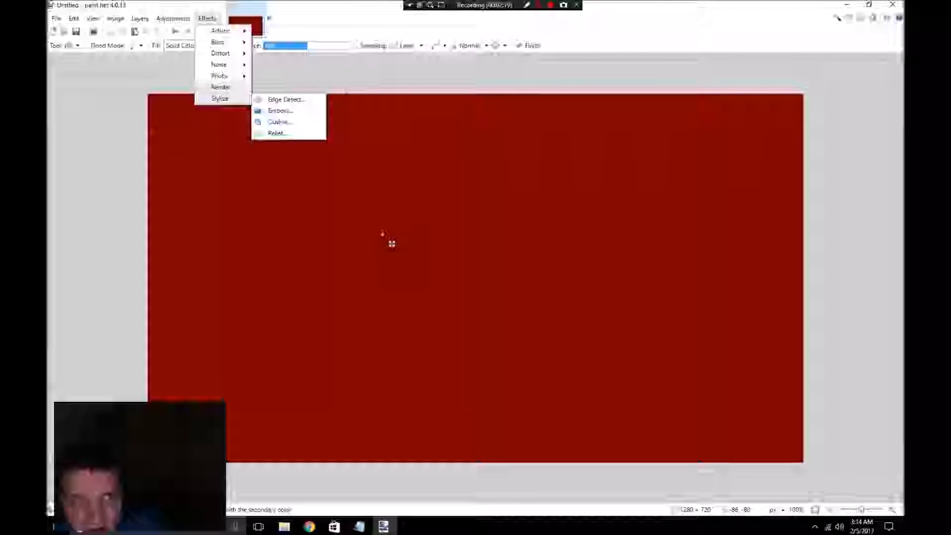
pyautogui.moveTo(220, 87)
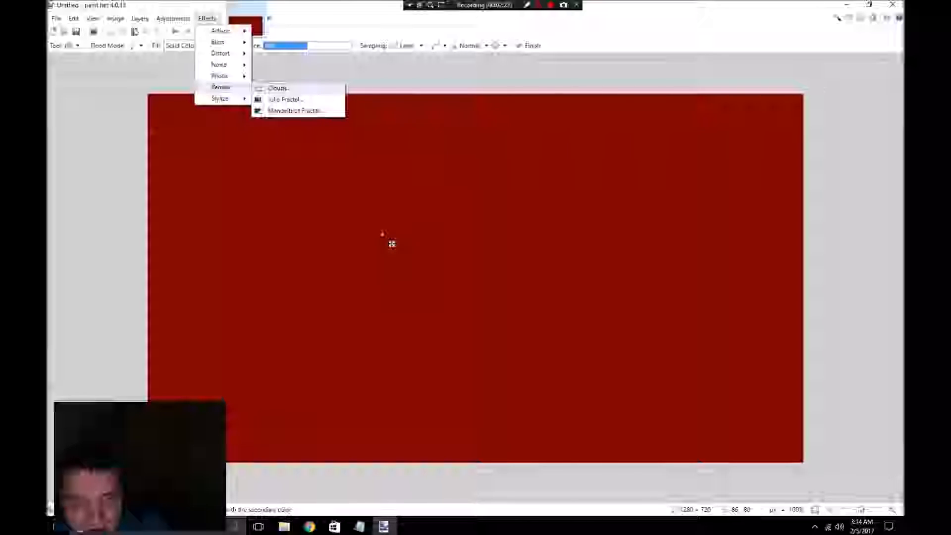
pyautogui.click(278, 88)
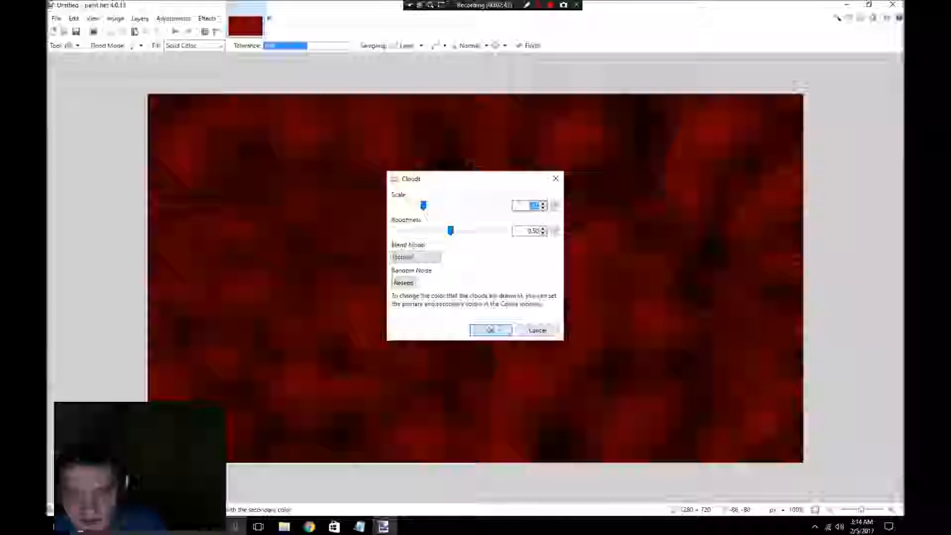
pyautogui.press('Return')
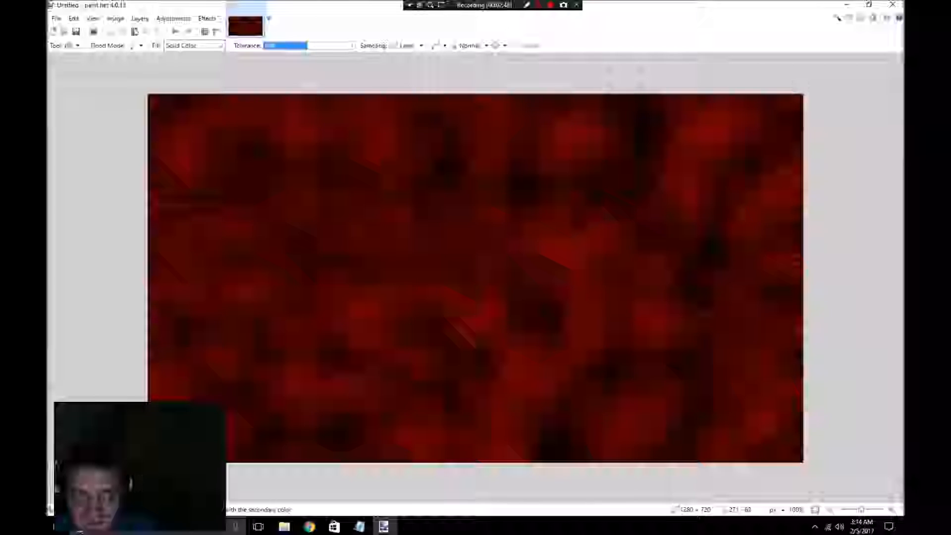
# Step: Open the recently used PNG of the black-haired character and select and copy the entire image
pyautogui.click(56, 18)
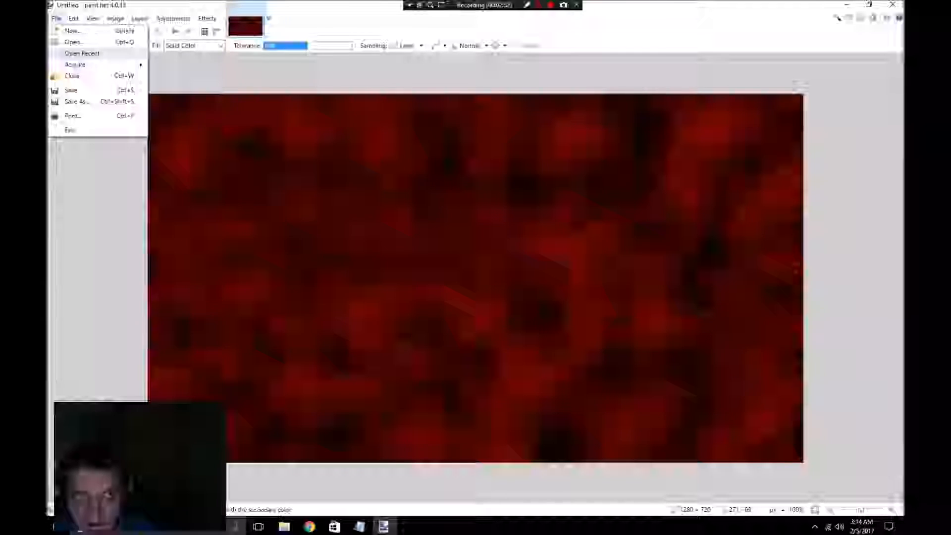
pyautogui.moveTo(79, 53)
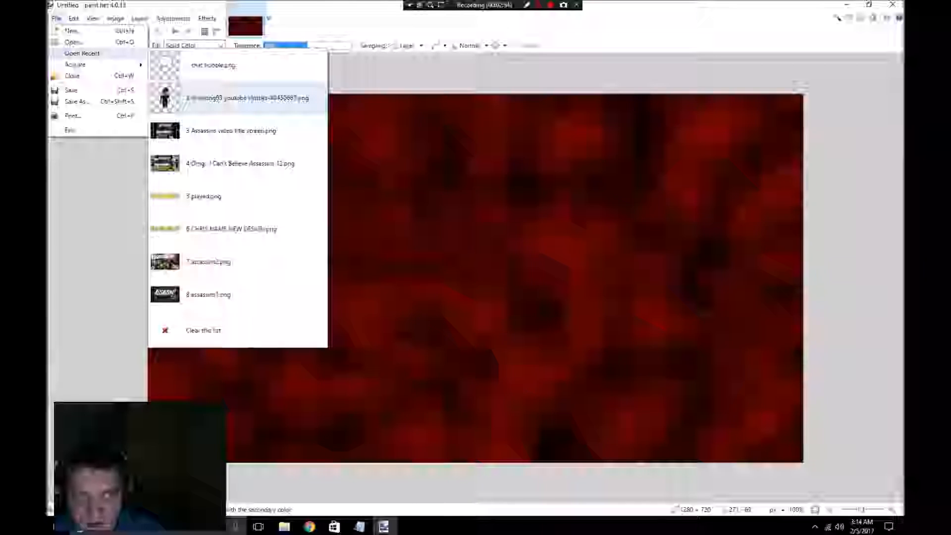
pyautogui.click(243, 98)
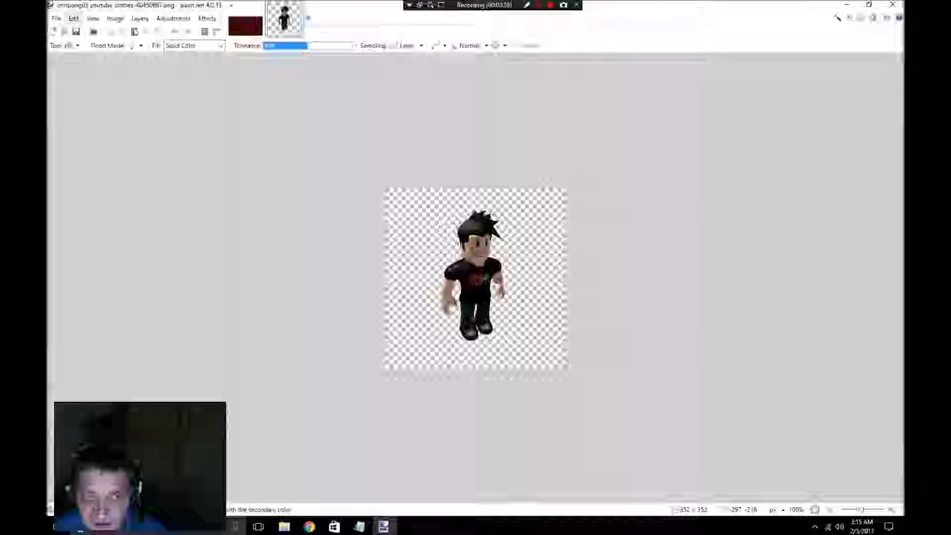
pyautogui.click(73, 18)
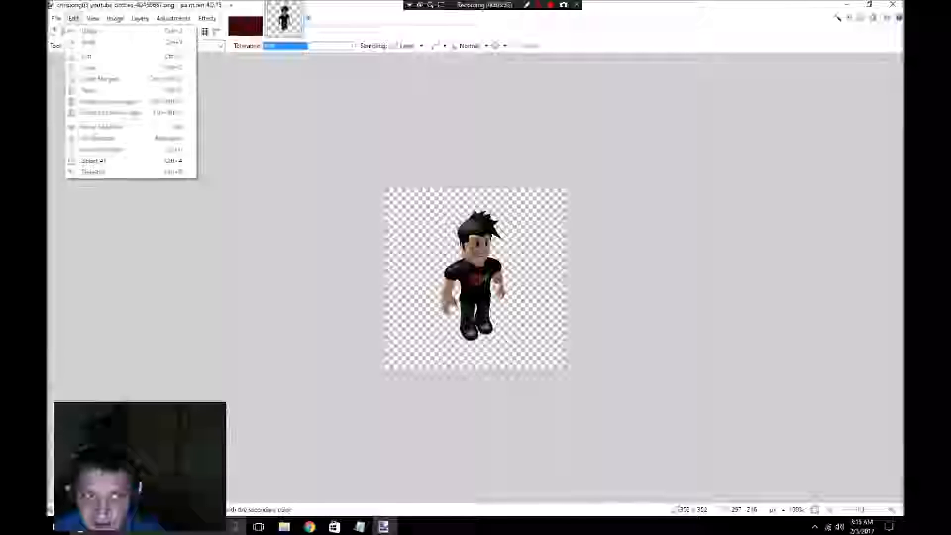
pyautogui.click(94, 160)
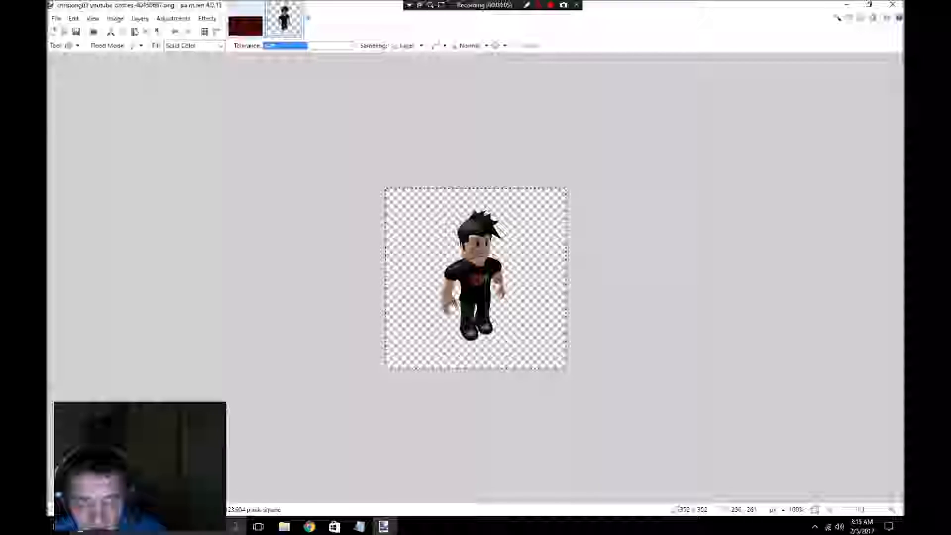
# Step: Return to the red clouds image, activate Rectangle Select and add a new layer
pyautogui.click(245, 24)
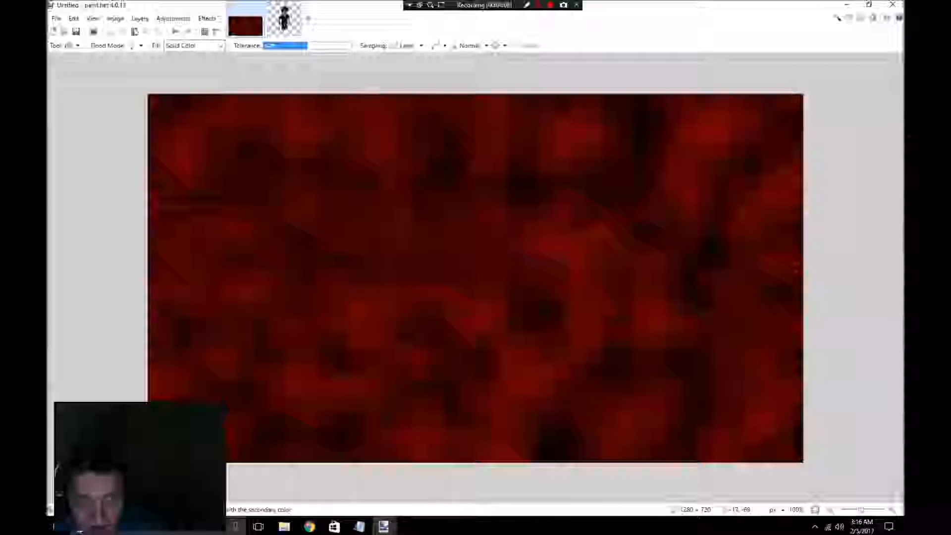
pyautogui.click(68, 45)
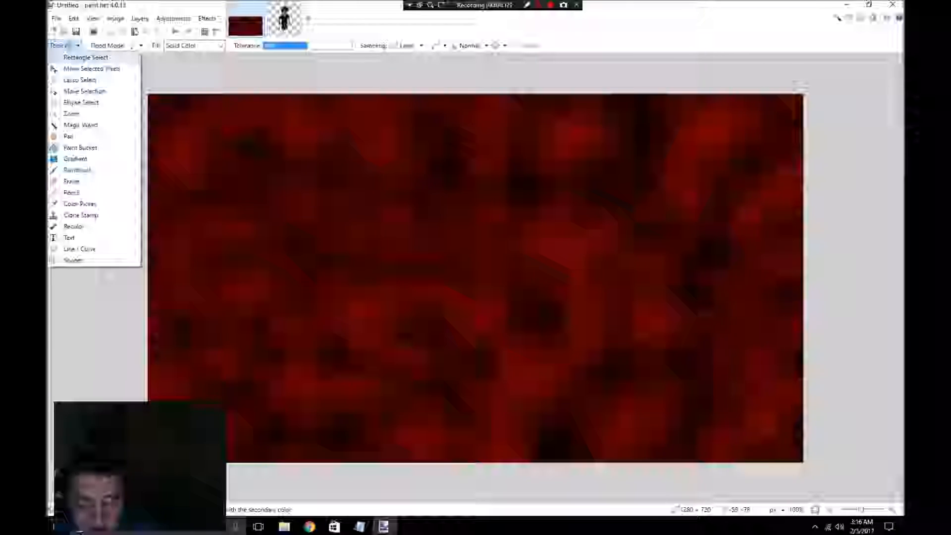
pyautogui.click(85, 57)
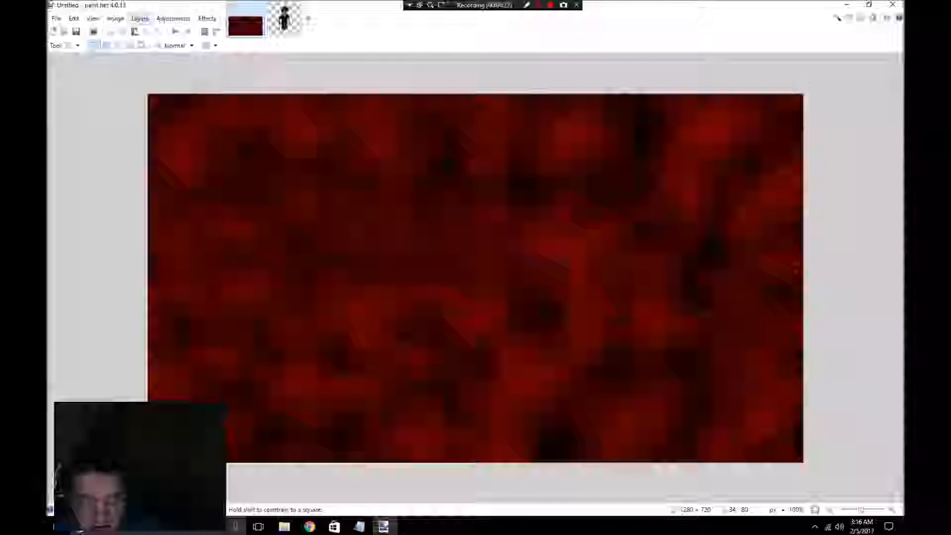
pyautogui.click(139, 19)
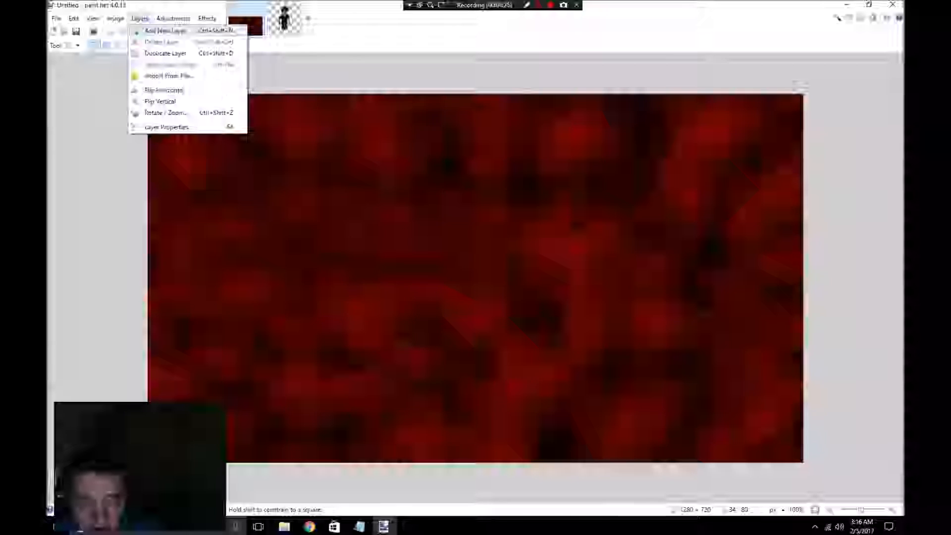
pyautogui.click(148, 31)
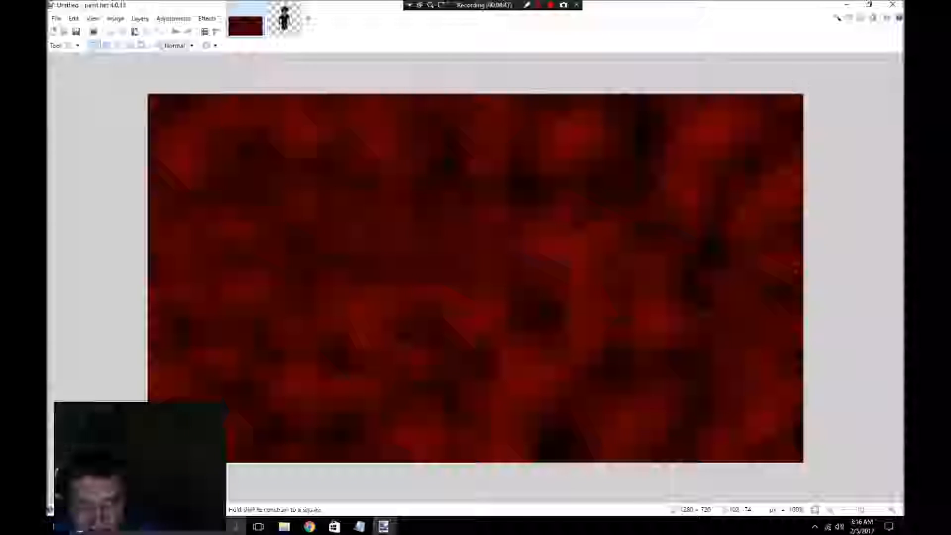
# Step: Paste the copied character onto the red clouds background, move it left of the canvas center and shrink it slightly
pyautogui.click(135, 32)
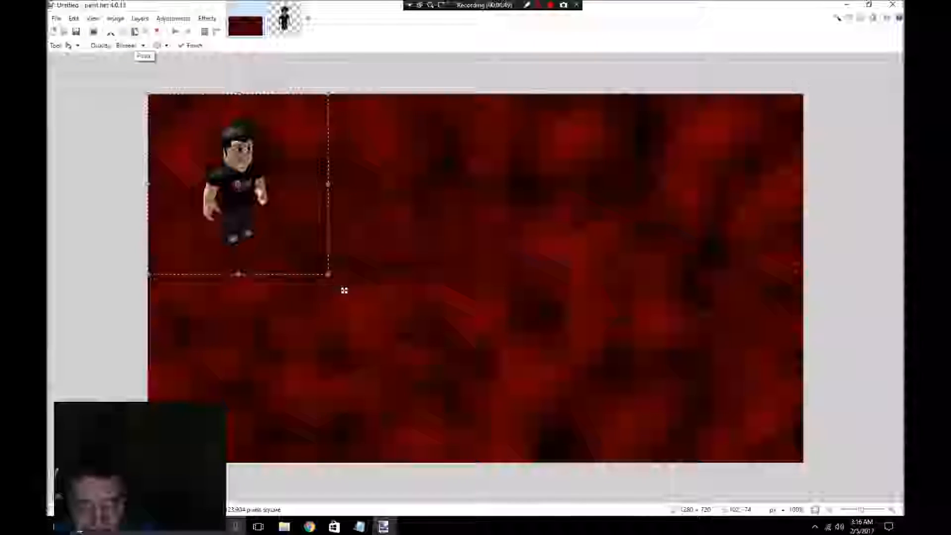
pyautogui.moveTo(344, 290); pyautogui.dragTo(498, 370)
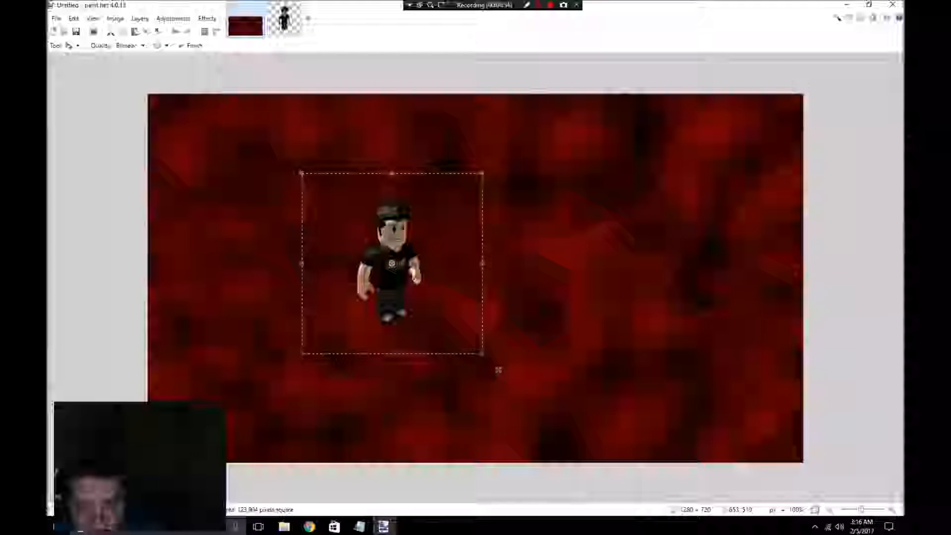
pyautogui.moveTo(497, 370); pyautogui.dragTo(433, 346)
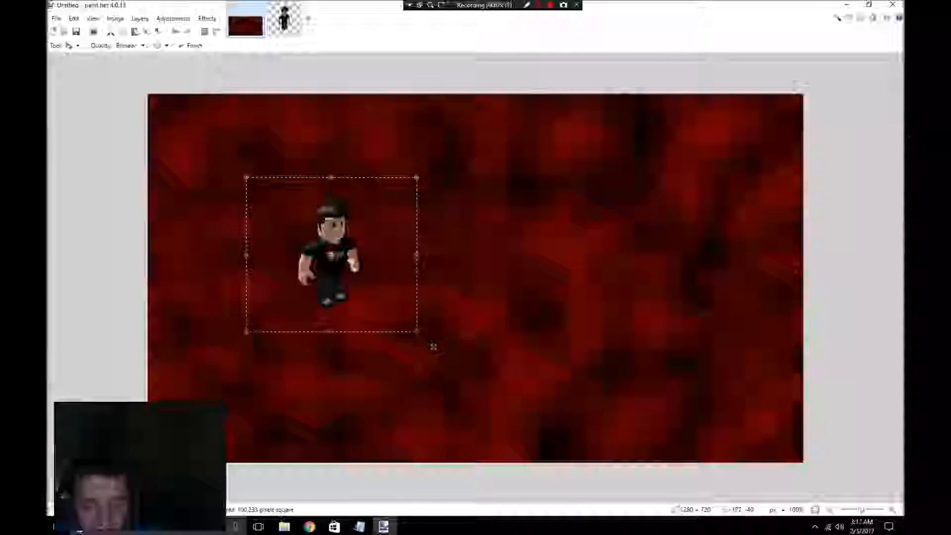
# Step: Switch to Rectangle Select, deselect the pasted character and flatten the image
pyautogui.click(70, 45)
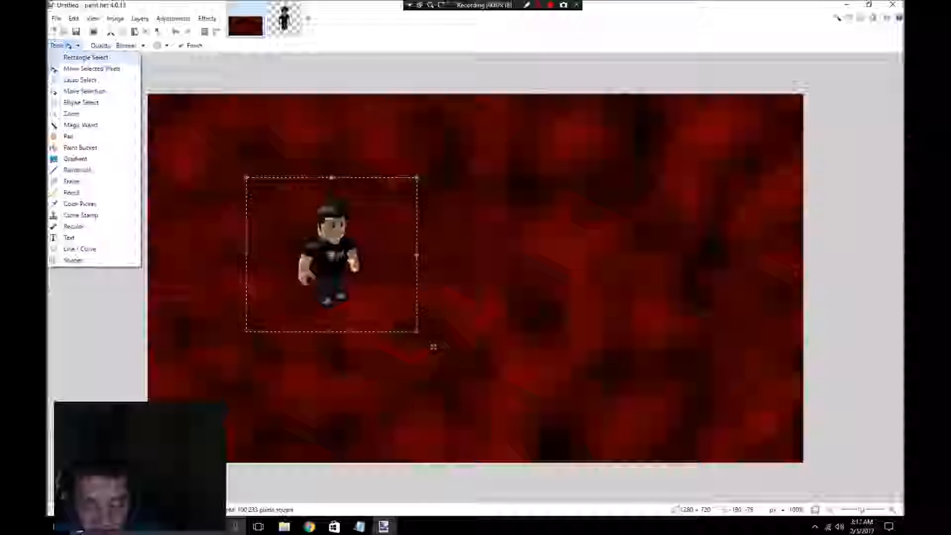
pyautogui.click(86, 58)
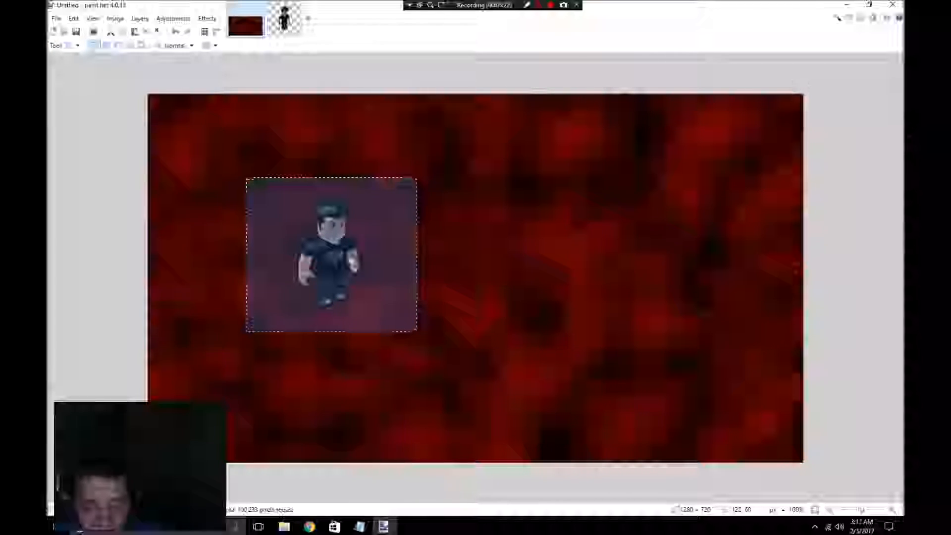
pyautogui.click(71, 132)
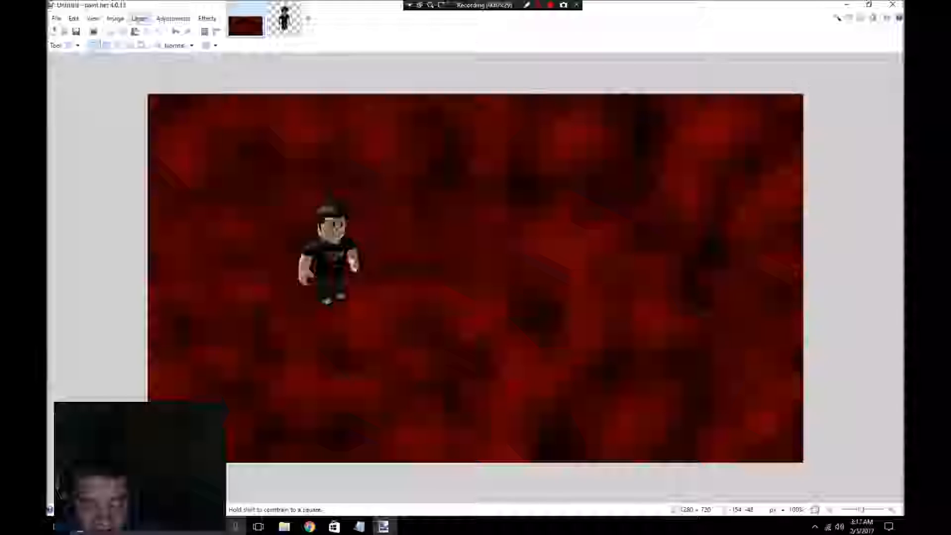
pyautogui.click(115, 19)
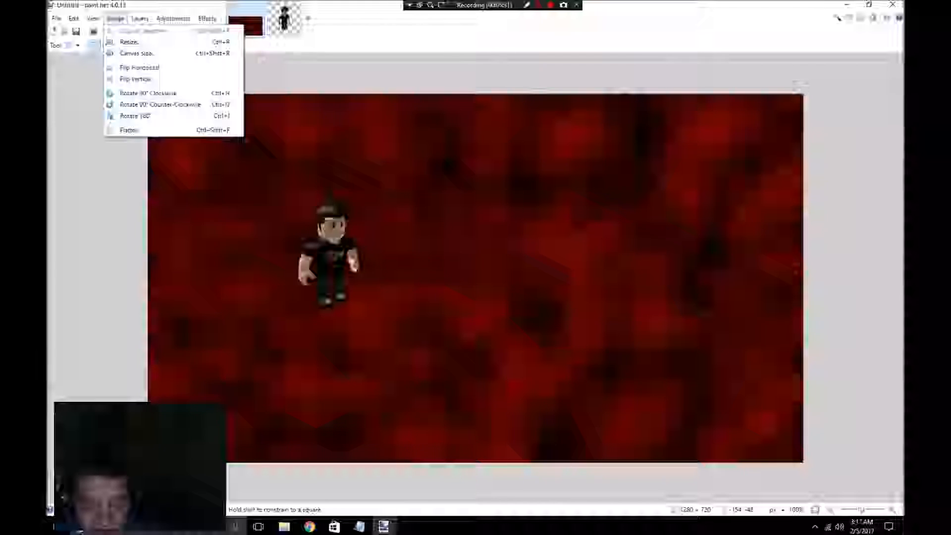
pyautogui.click(129, 129)
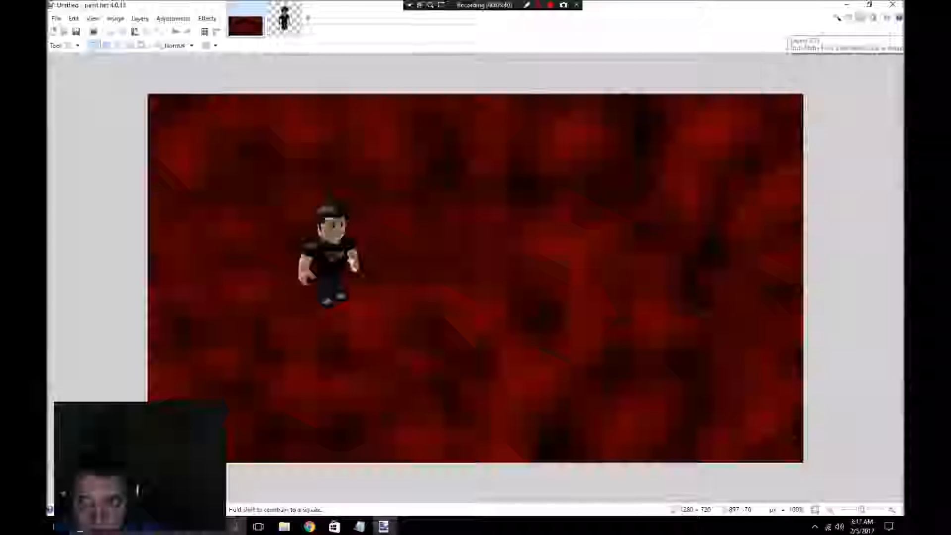
# Step: With the Layers window shown, add a new layer and paste a second copy of the character near the canvas center
pyautogui.click(860, 17)
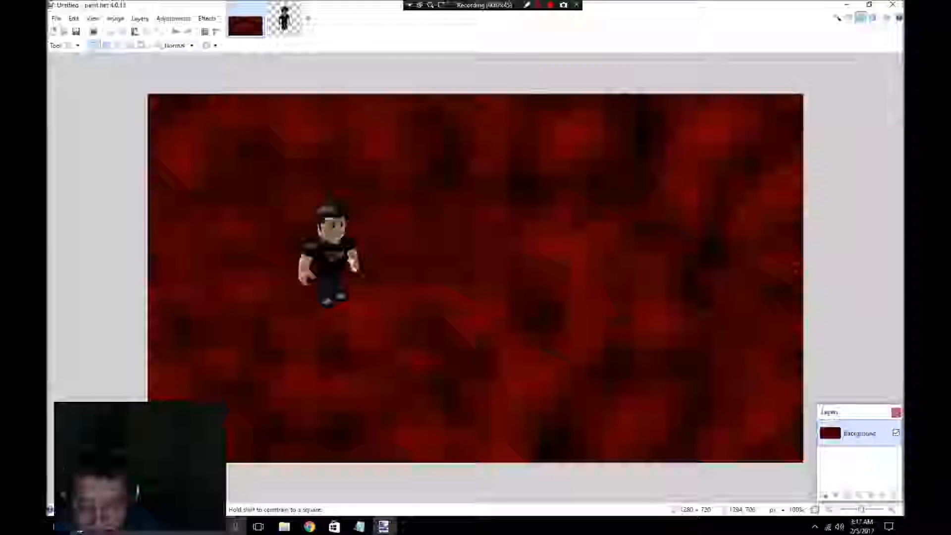
pyautogui.click(140, 18)
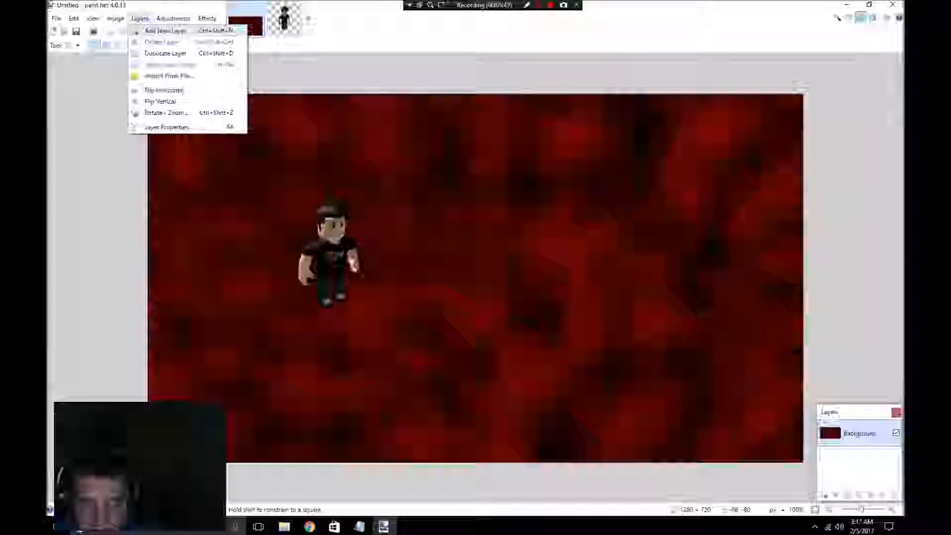
pyautogui.click(165, 31)
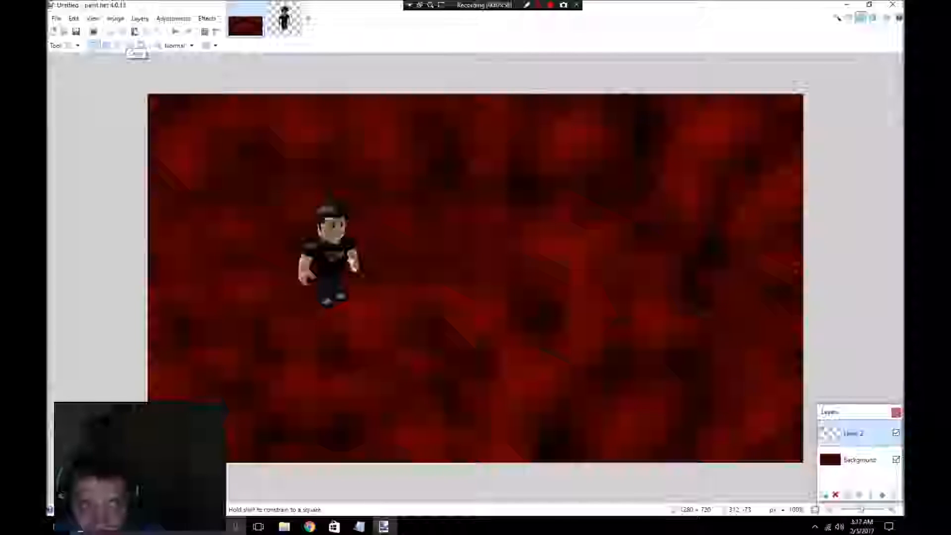
pyautogui.click(134, 32)
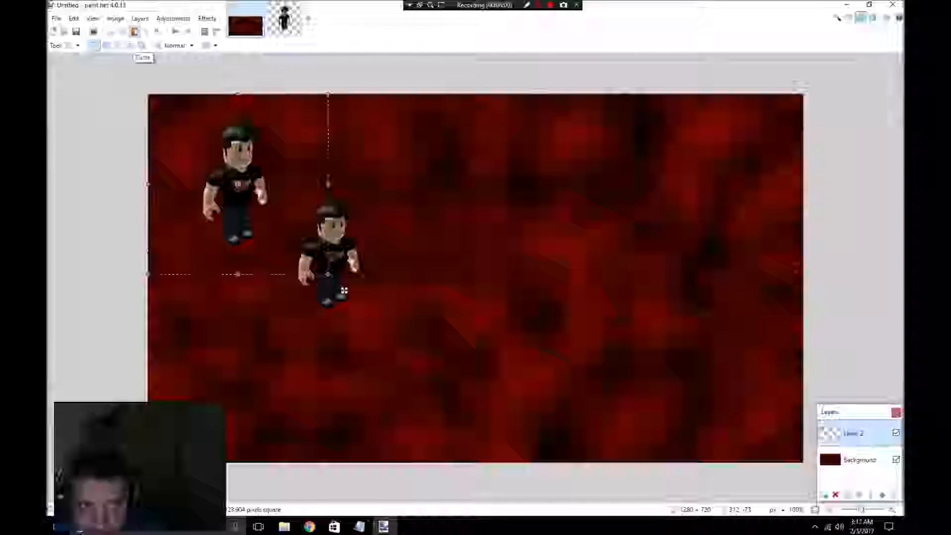
pyautogui.moveTo(344, 290); pyautogui.dragTo(620, 339)
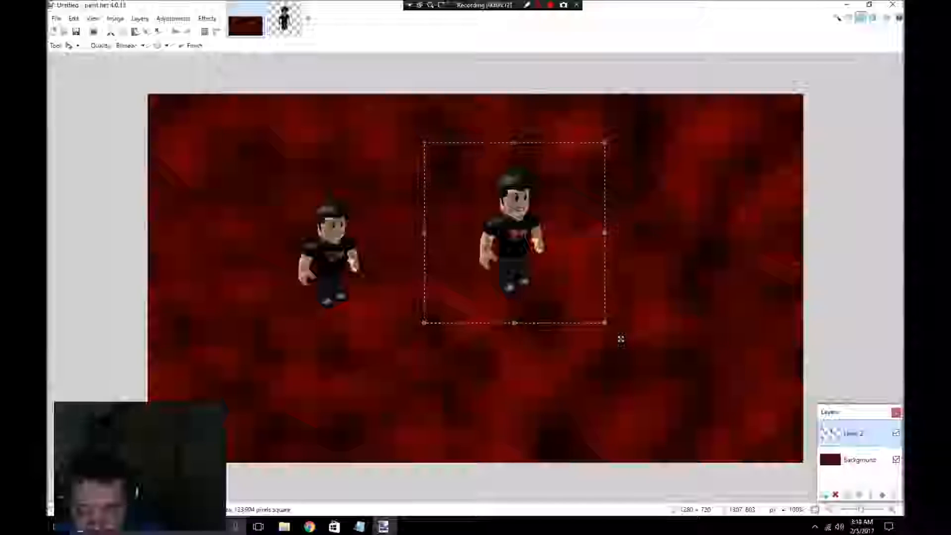
# Step: Toggle Layer 2's visibility, try moving the selected area on the Background layer and undo that move
pyautogui.press('Delete')
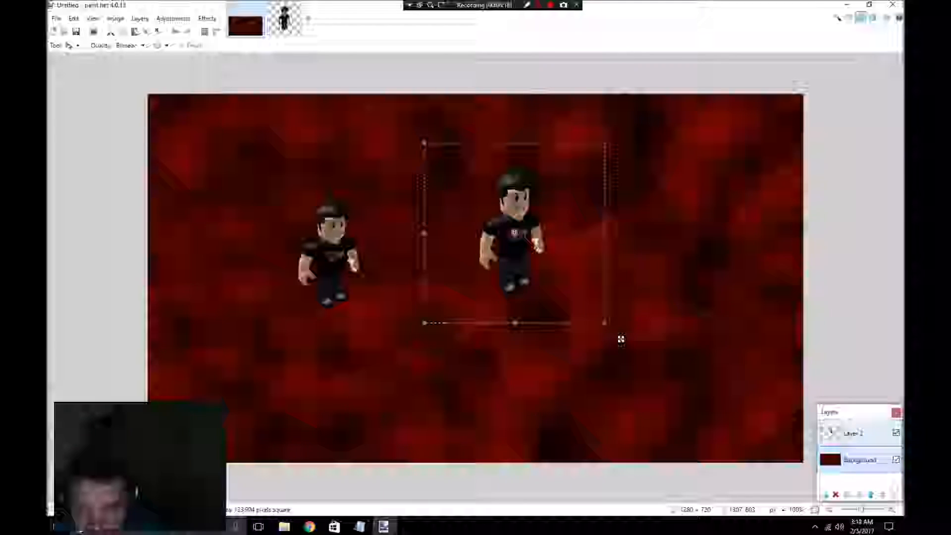
pyautogui.click(896, 433)
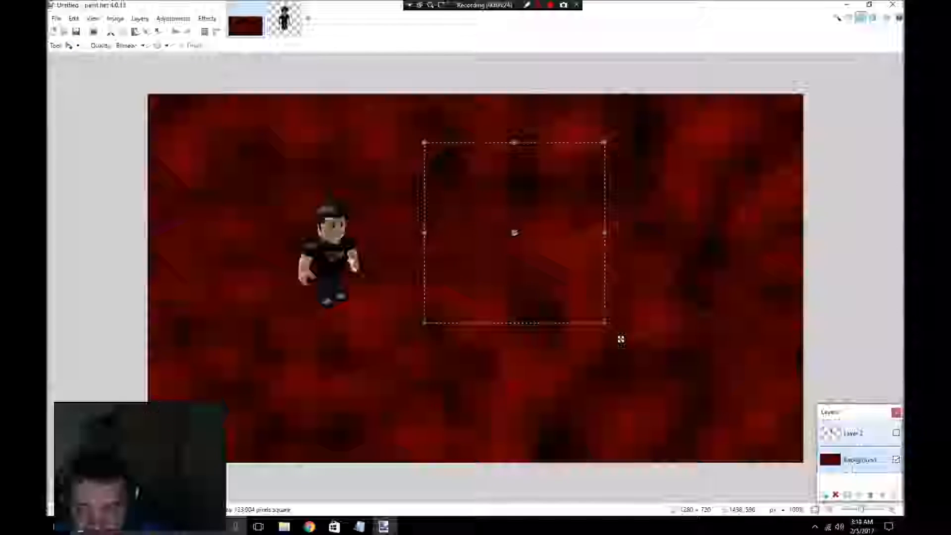
pyautogui.click(896, 432)
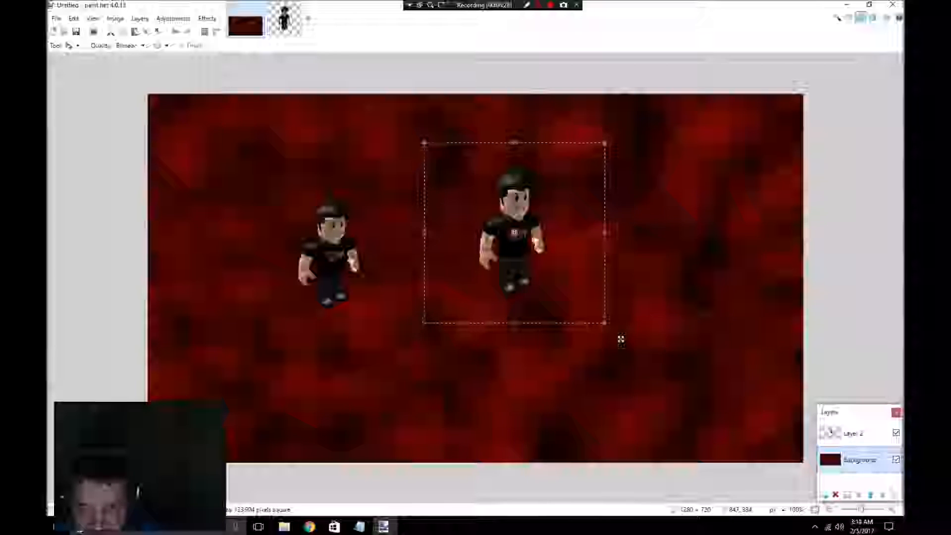
pyautogui.moveTo(620, 337)
pyautogui.mouseDown()
pyautogui.moveTo(558, 335)
pyautogui.moveTo(618, 336)
pyautogui.mouseUp()
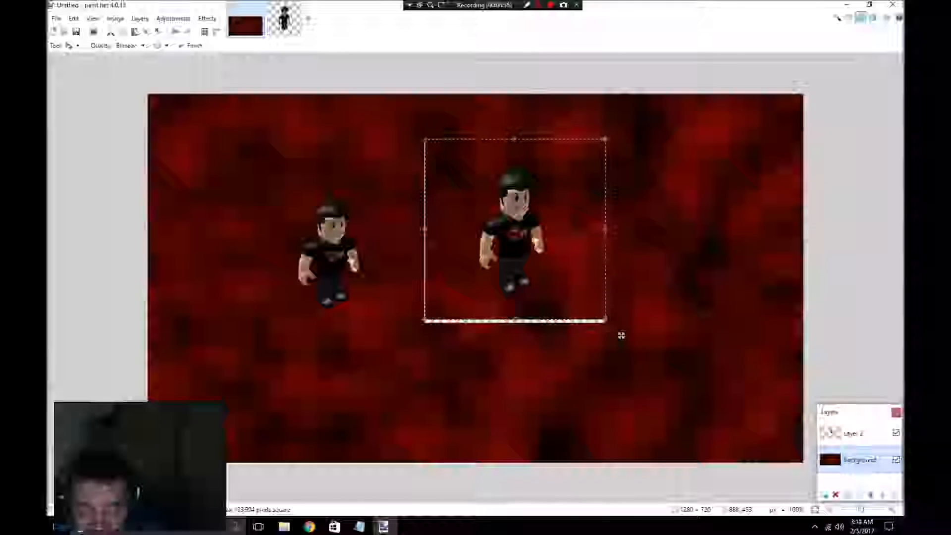
pyautogui.click(176, 31)
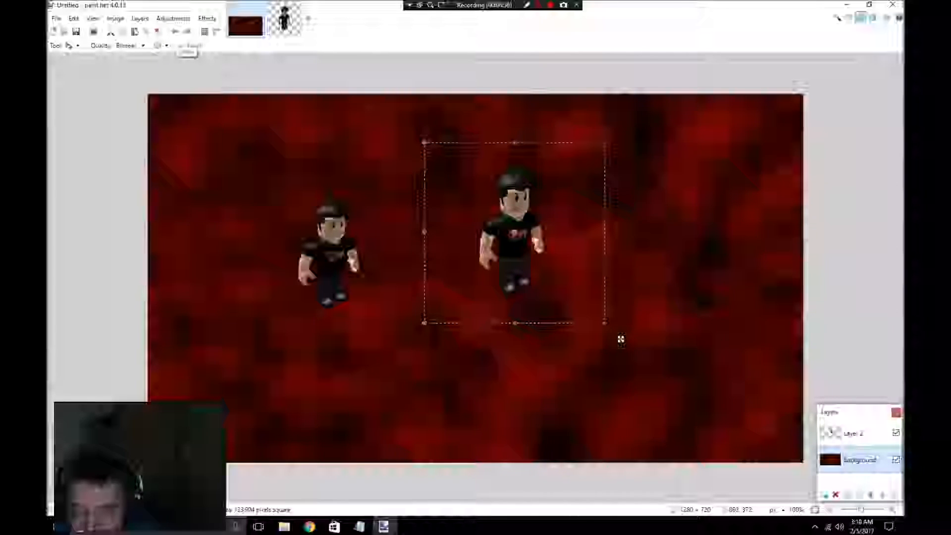
# Step: Mirror the second character horizontally on Layer 2 and place it near the right edge of the canvas
pyautogui.hotkey('ctrl', 'z')
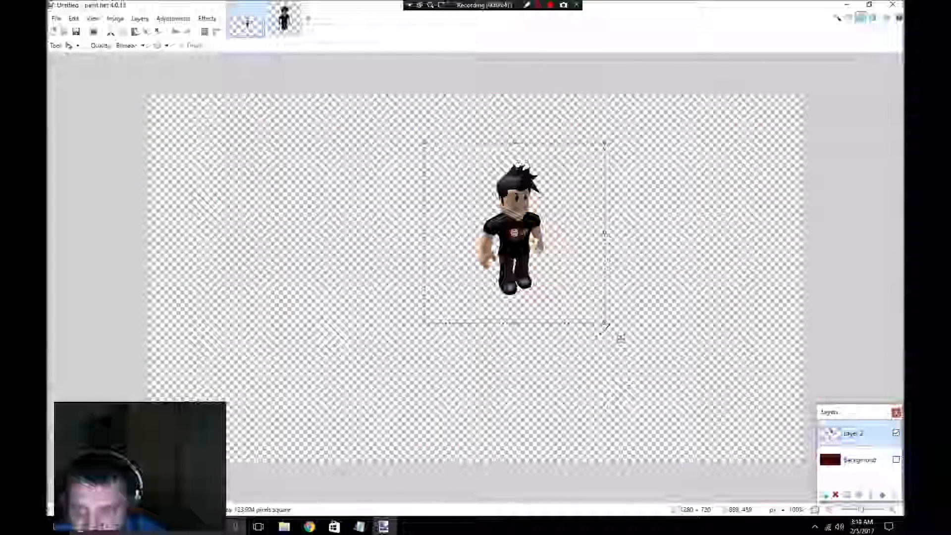
pyautogui.moveTo(621, 338); pyautogui.dragTo(268, 318)
pyautogui.hotkey('ctrl', 'v')
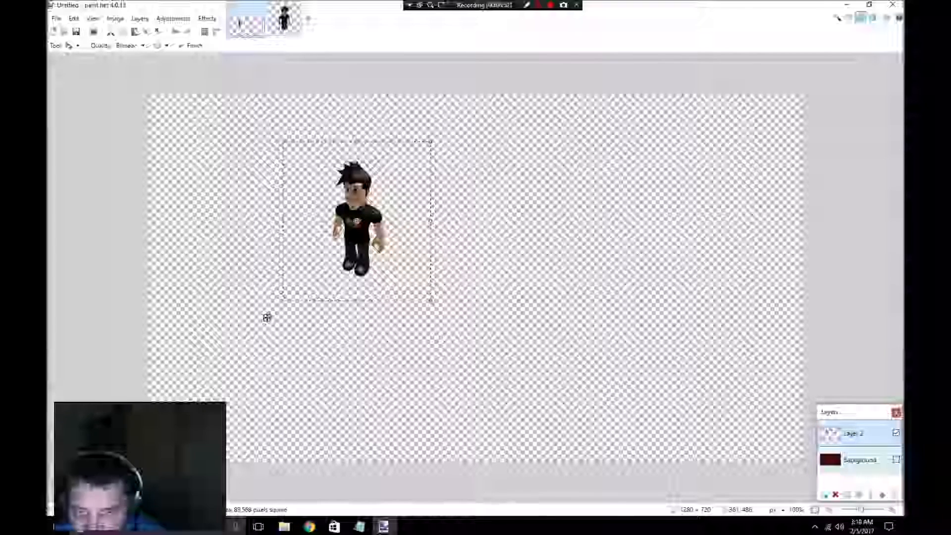
pyautogui.hotkey('ctrl', 'z')
pyautogui.hotkey('ctrl', 'z')
pyautogui.hotkey('ctrl', 'd')
pyautogui.moveTo(265, 317); pyautogui.dragTo(585, 359)
pyautogui.moveTo(749, 262); pyautogui.dragTo(776, 267)
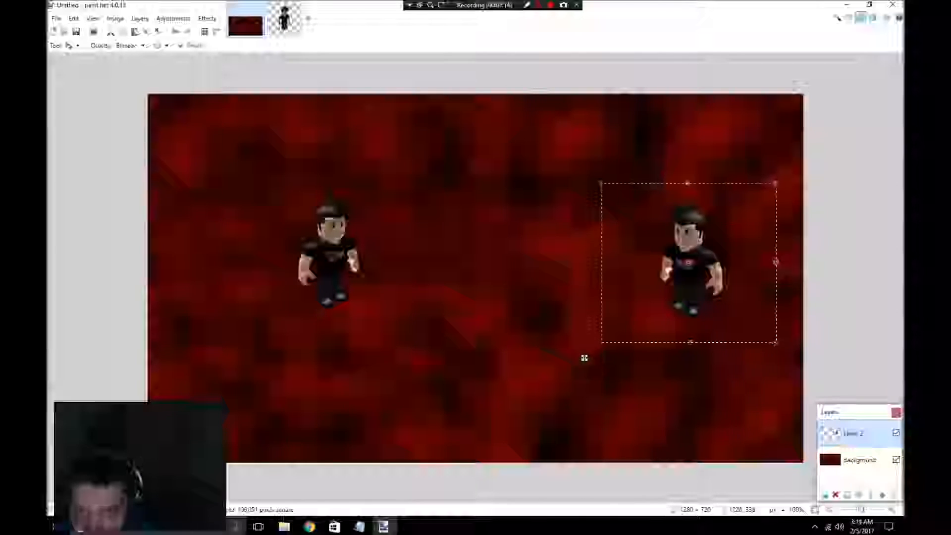
# Step: Shift the mirrored character slightly toward the canvas center and deselect it by returning to Rectangle Select
pyautogui.moveTo(584, 357); pyautogui.dragTo(555, 360)
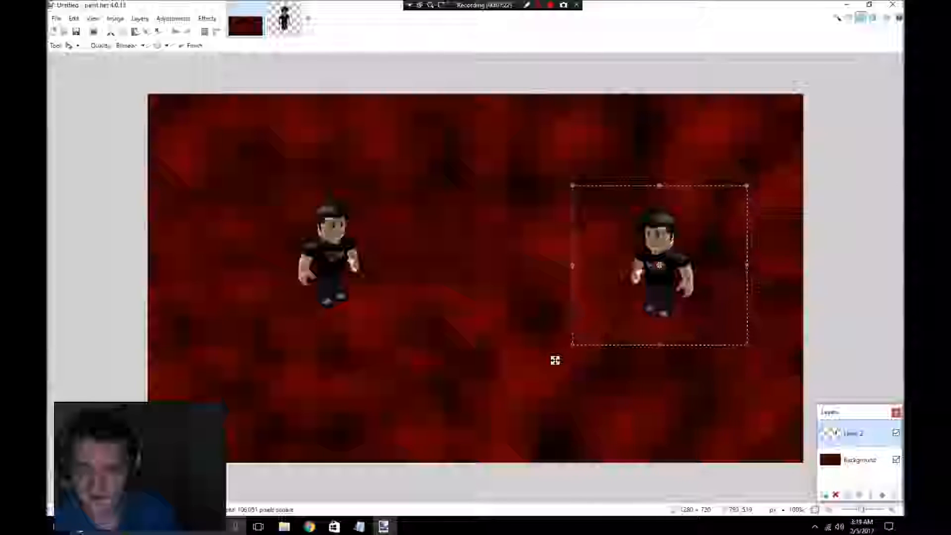
pyautogui.hotkey('ctrl', 'd')
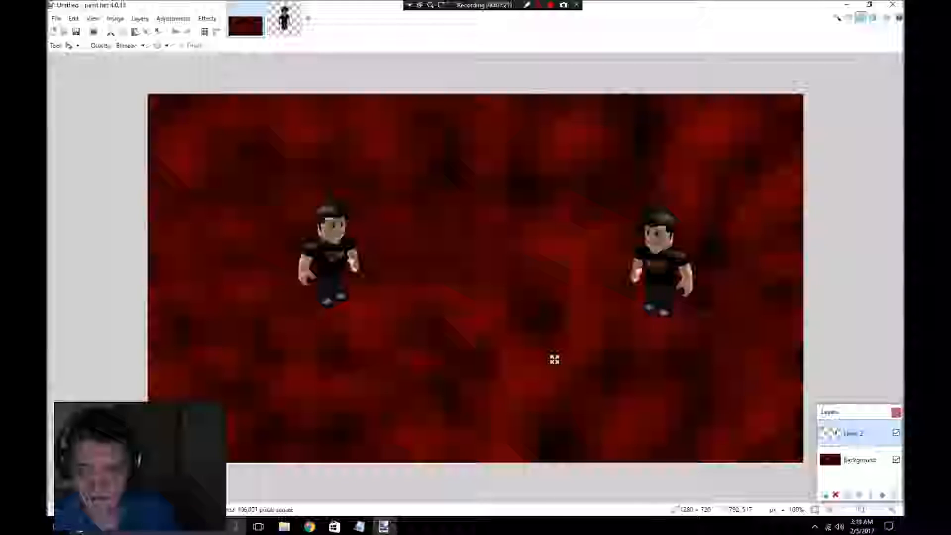
pyautogui.moveTo(554, 359); pyautogui.dragTo(555, 362)
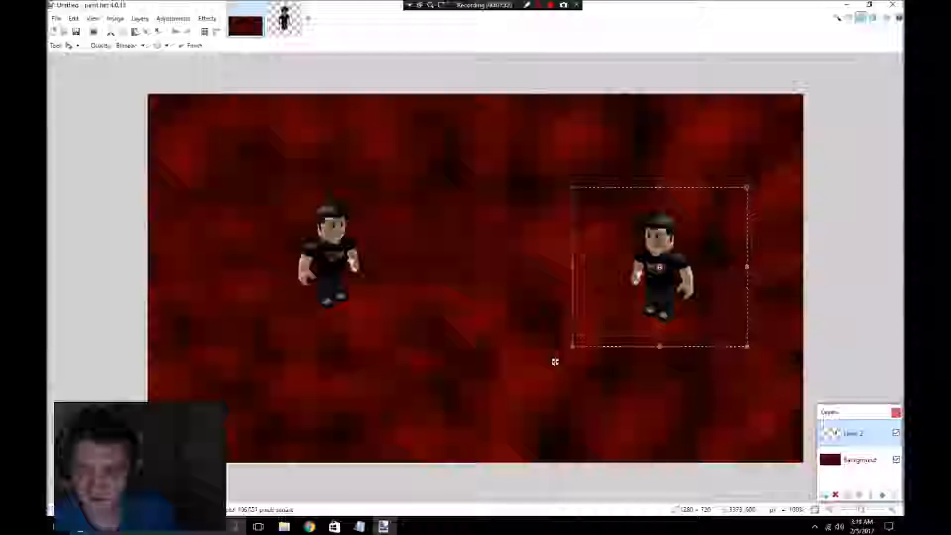
pyautogui.click(59, 45)
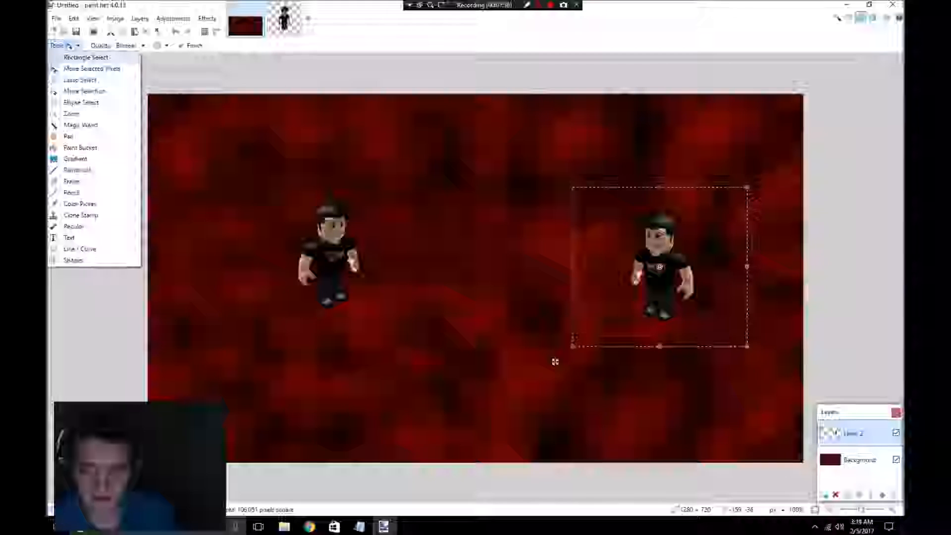
pyautogui.click(85, 57)
pyautogui.click(85, 56)
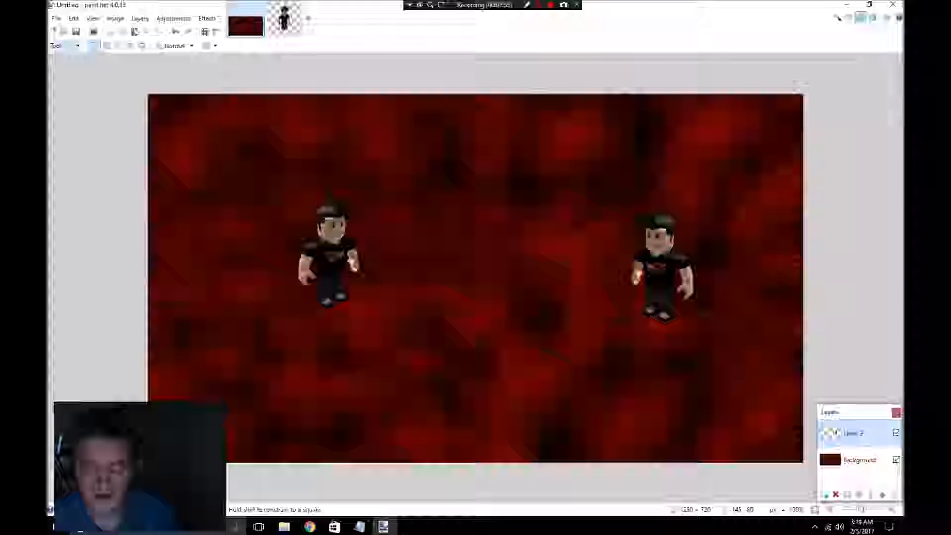
# Step: Open the recently used PNG of the yellow channel name and select and copy the entire image
pyautogui.click(56, 18)
pyautogui.moveTo(82, 53)
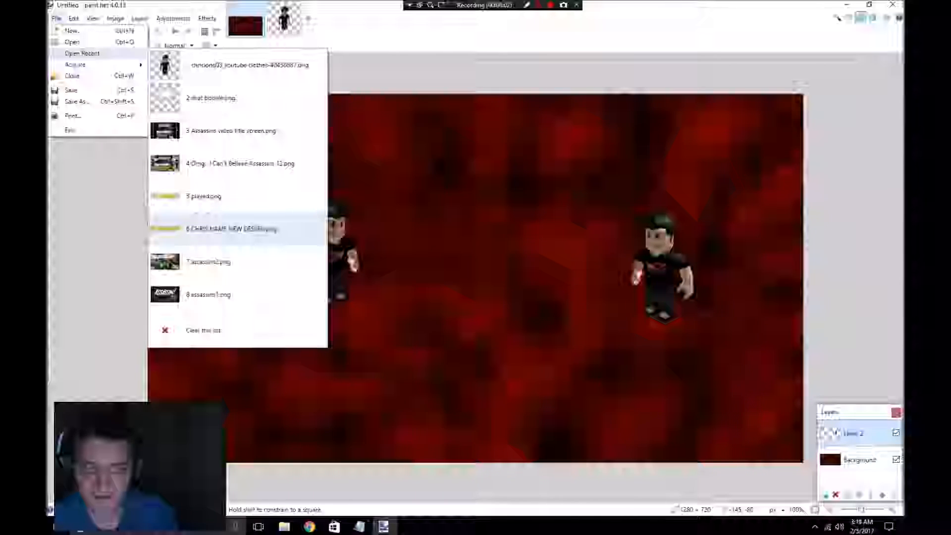
pyautogui.click(231, 228)
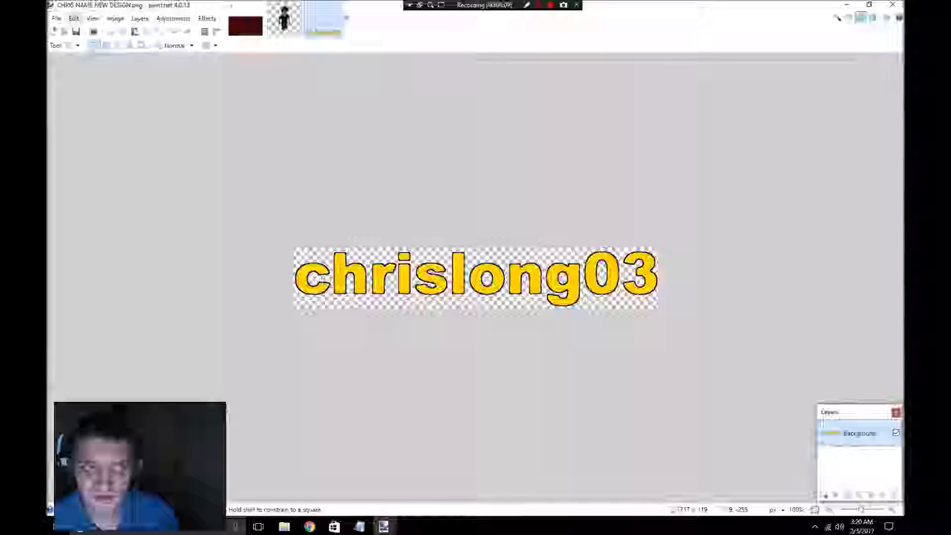
pyautogui.click(73, 18)
pyautogui.click(93, 161)
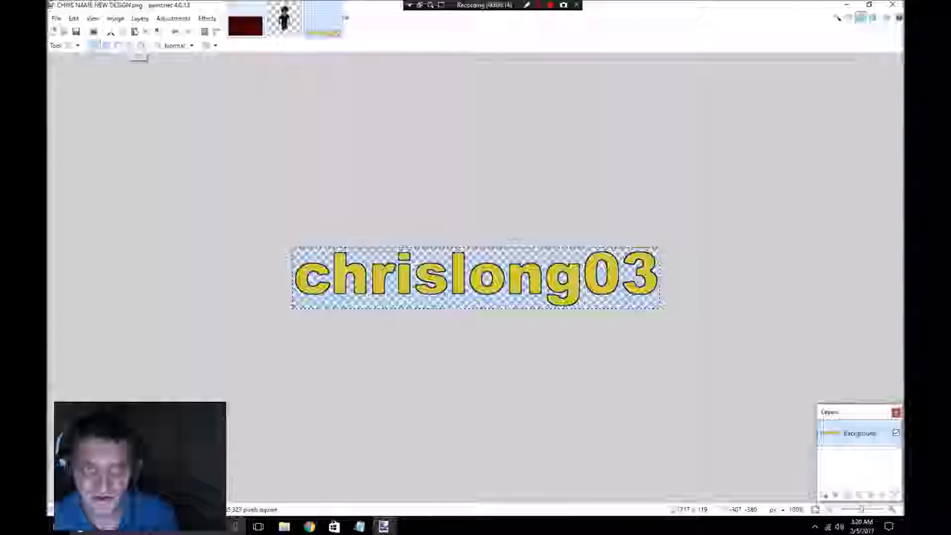
# Step: Return to the red clouds image, hide Layer 2 and undo a trial paste of the name on the Background layer
pyautogui.click(245, 23)
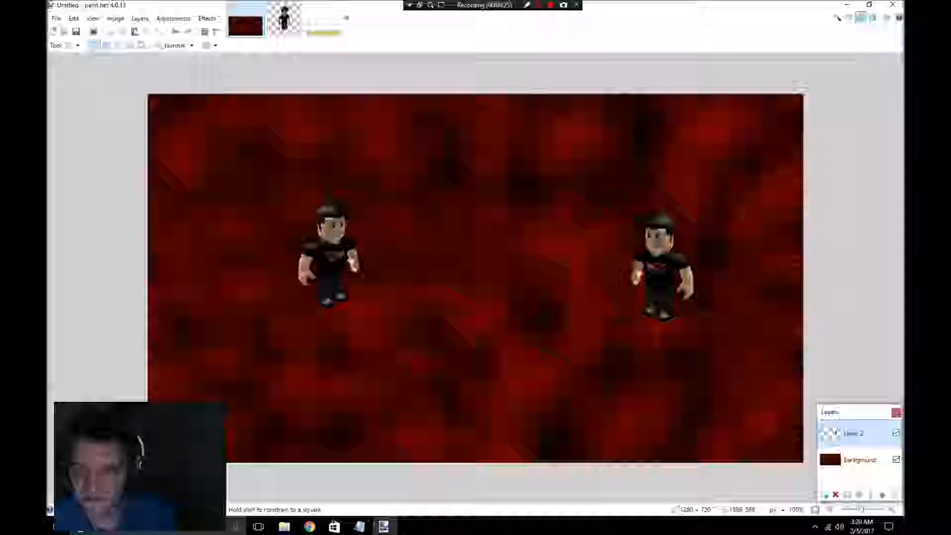
pyautogui.click(896, 433)
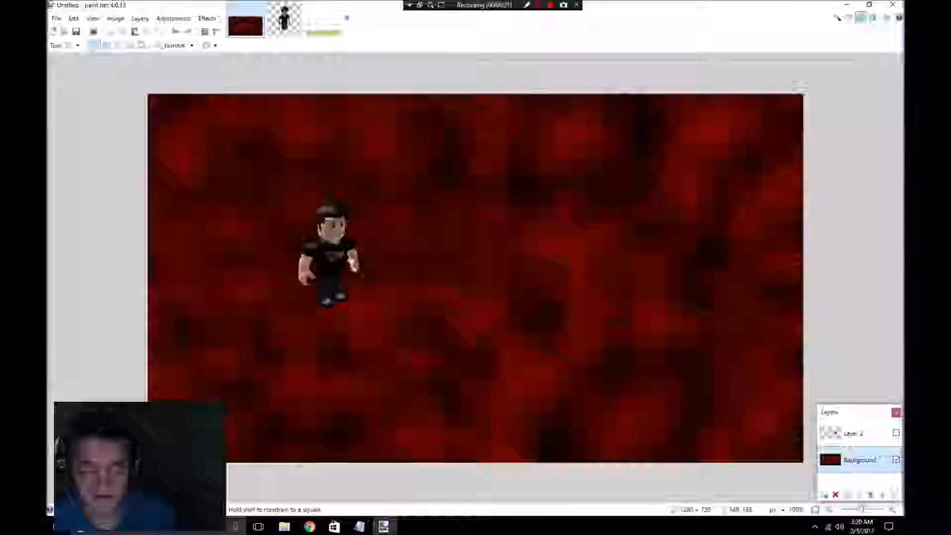
pyautogui.click(134, 31)
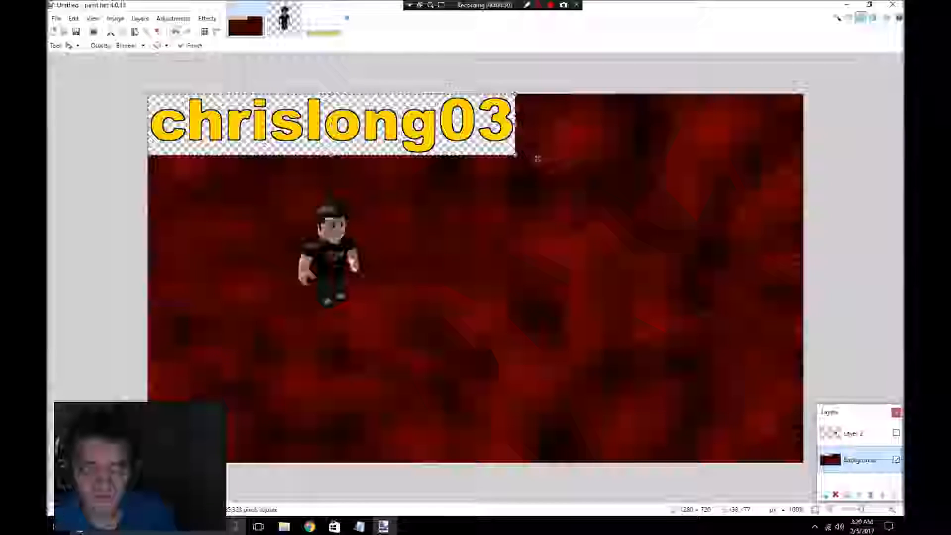
pyautogui.click(175, 31)
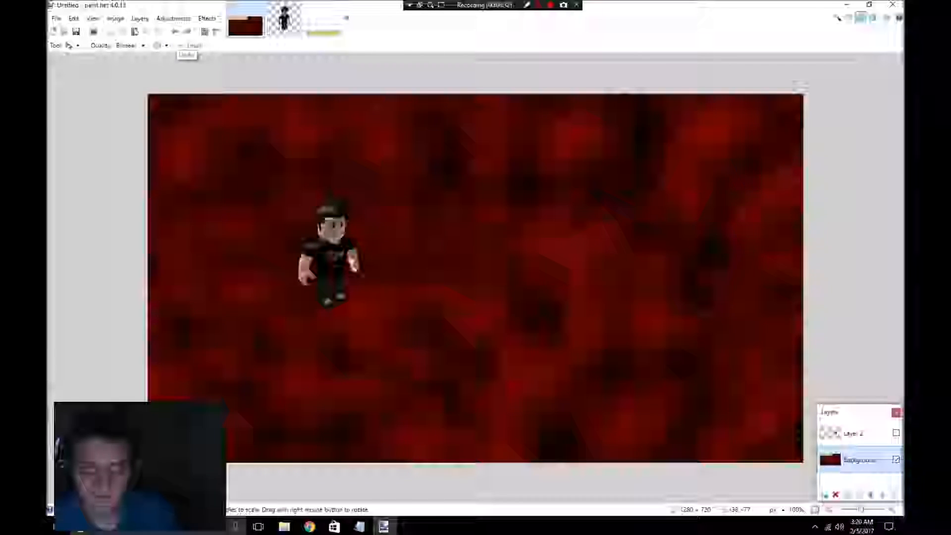
# Step: Add a new layer above the Background and paste the yellow channel name onto it
pyautogui.click(140, 18)
pyautogui.click(165, 31)
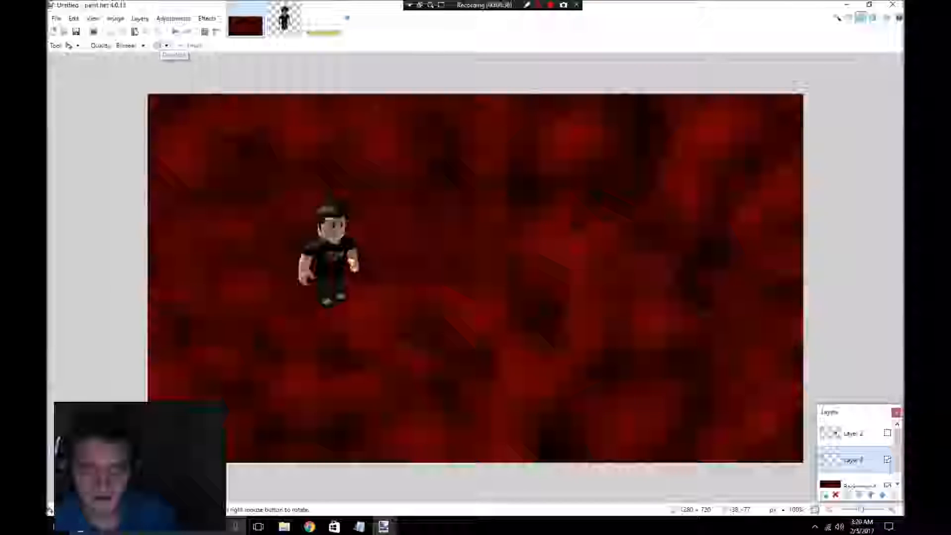
pyautogui.hotkey('ctrl', 'v')
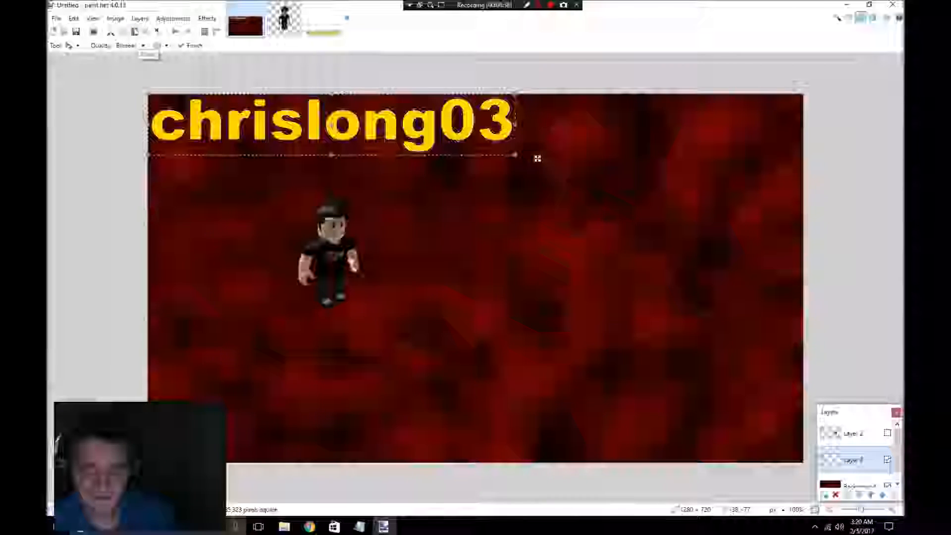
# Step: Move the yellow name to the right of the first character, switch to Rectangle Select and deselect it
pyautogui.moveTo(537, 158); pyautogui.dragTo(817, 303)
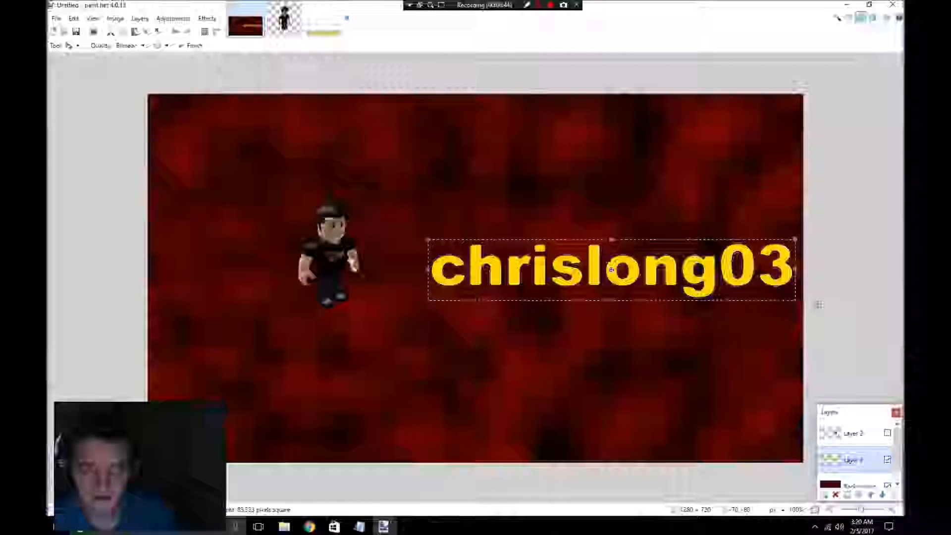
pyautogui.press('s')
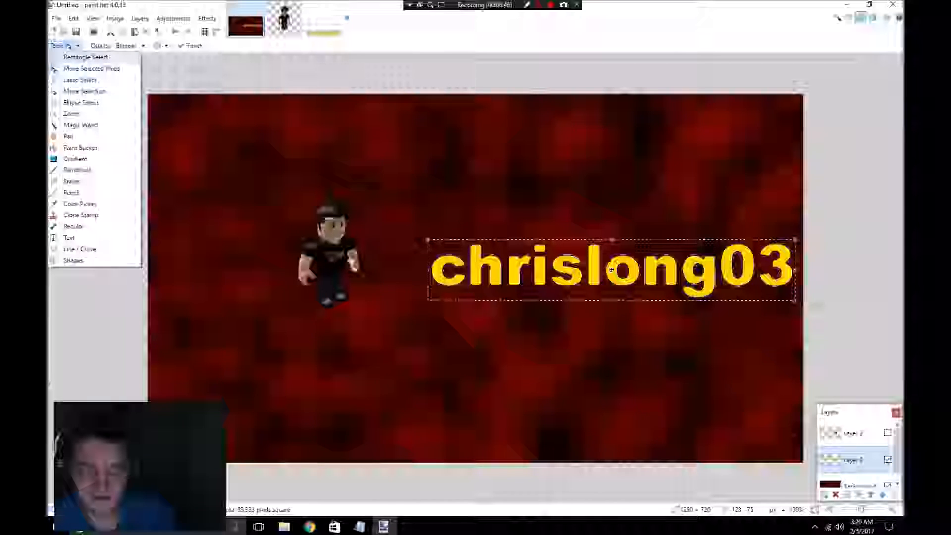
pyautogui.hotkey('ctrl', 'd')
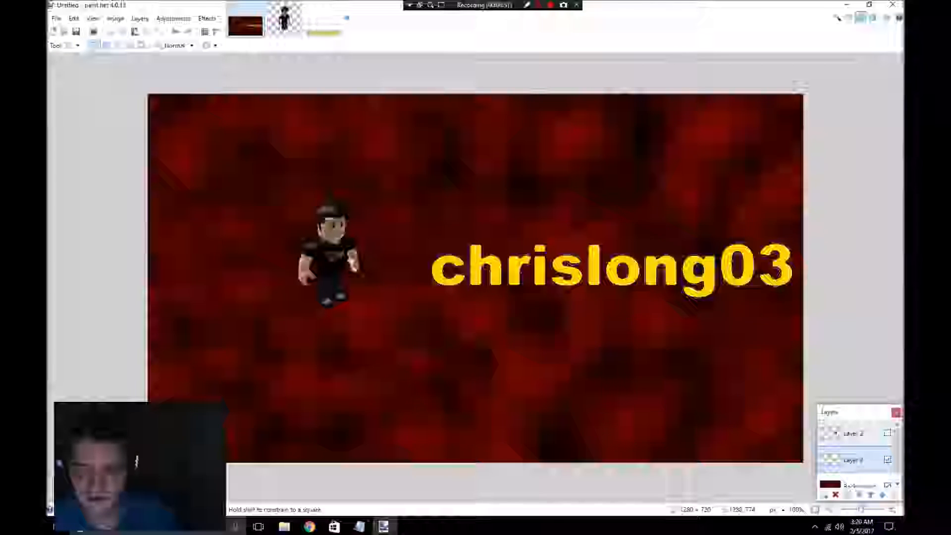
# Step: Toggle Layer 2's visibility on and off to compare the image with and without the second character
pyautogui.click(887, 433)
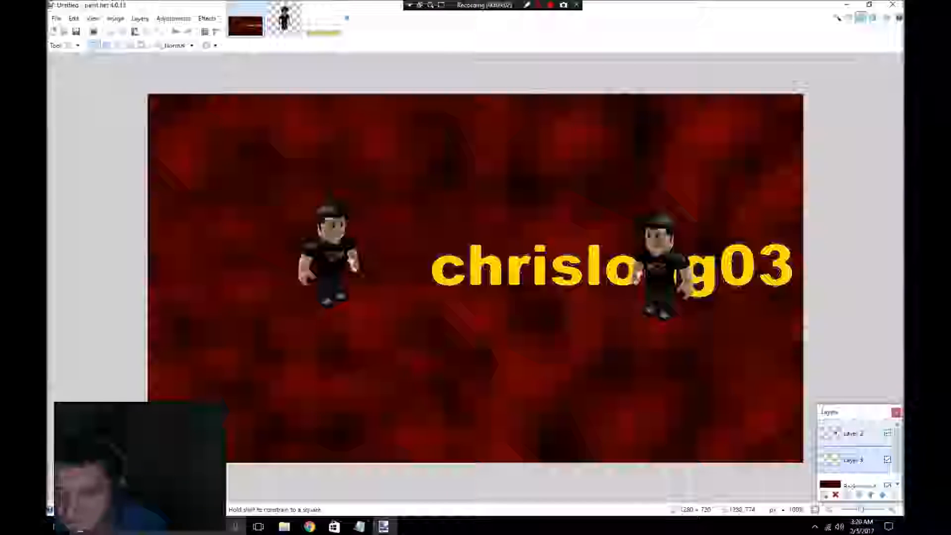
pyautogui.click(888, 433)
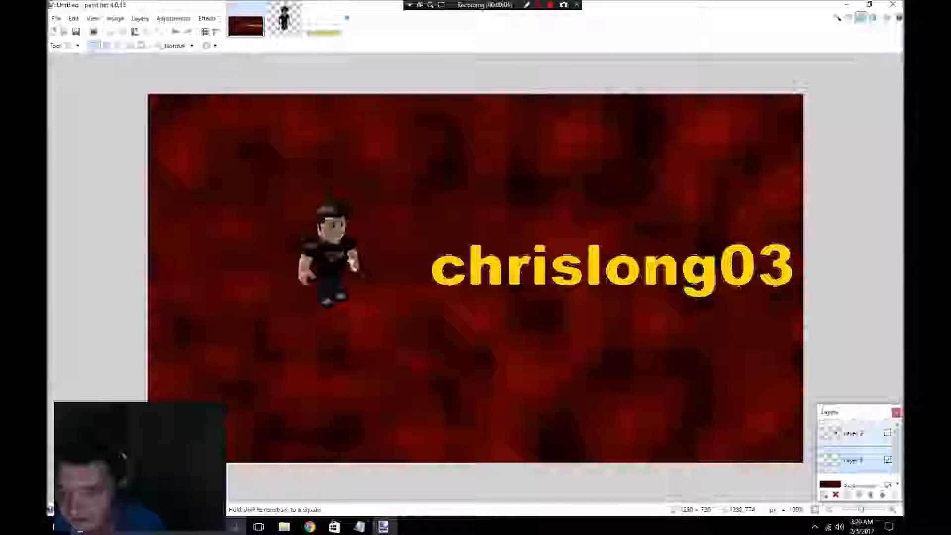
pyautogui.click(887, 434)
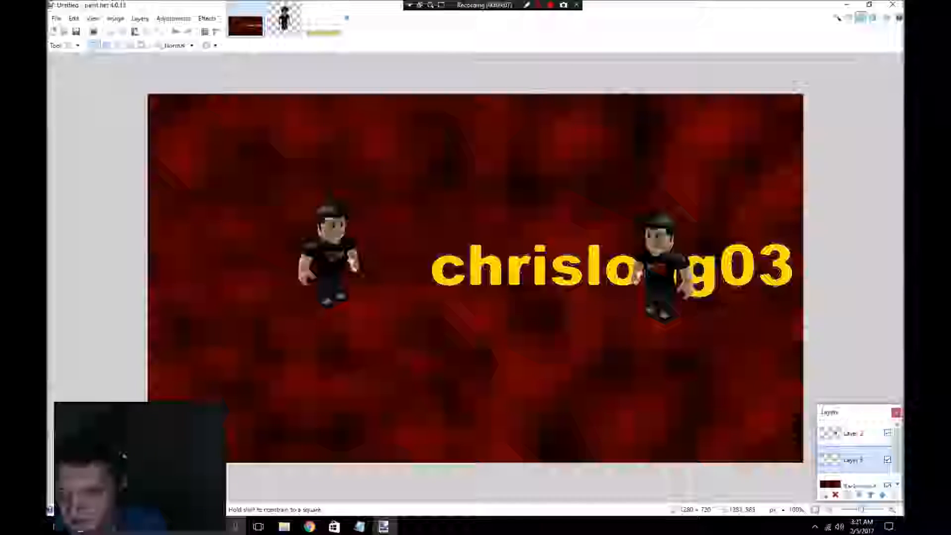
pyautogui.click(887, 434)
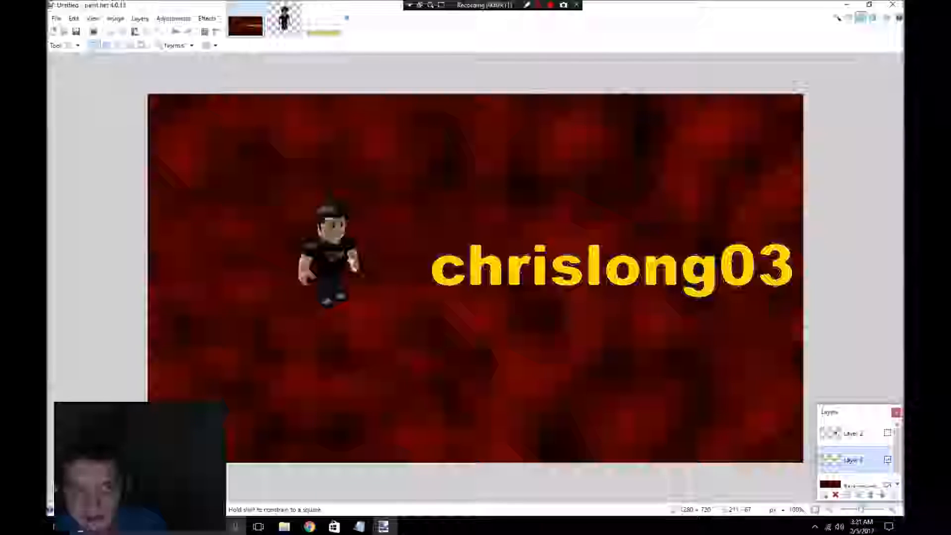
# Step: Step back through the history to the selected yellow channel name, then stretch it wider and shift it across the first character
pyautogui.click(176, 32)
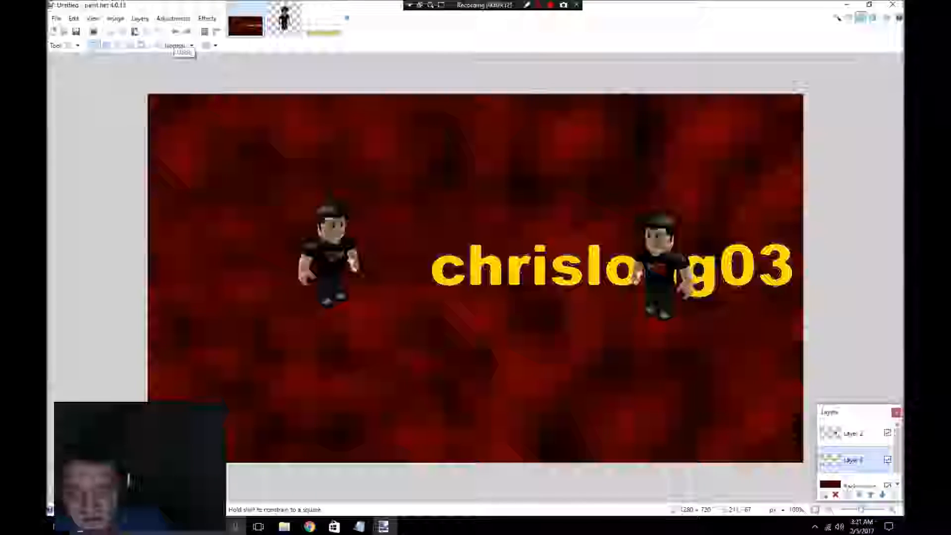
pyautogui.click(187, 31)
pyautogui.click(187, 31)
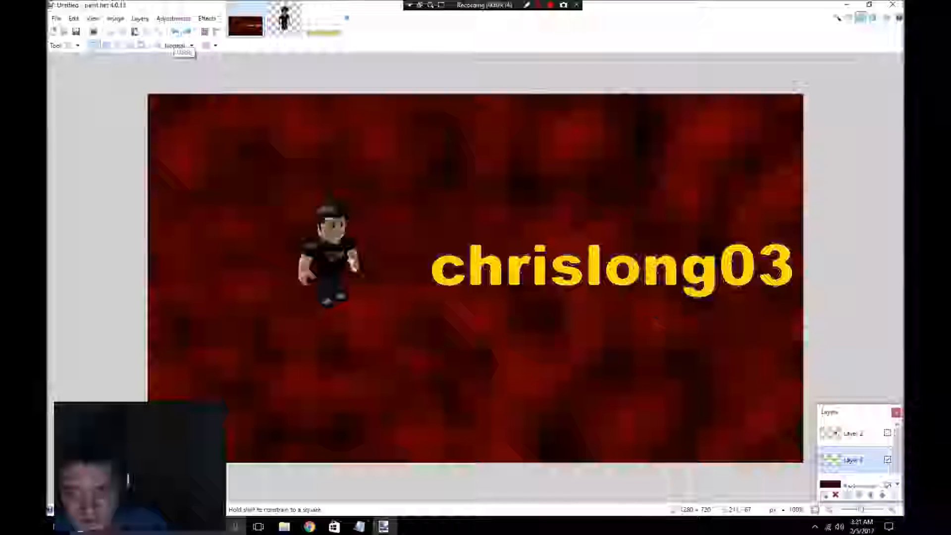
pyautogui.click(176, 32)
pyautogui.click(175, 32)
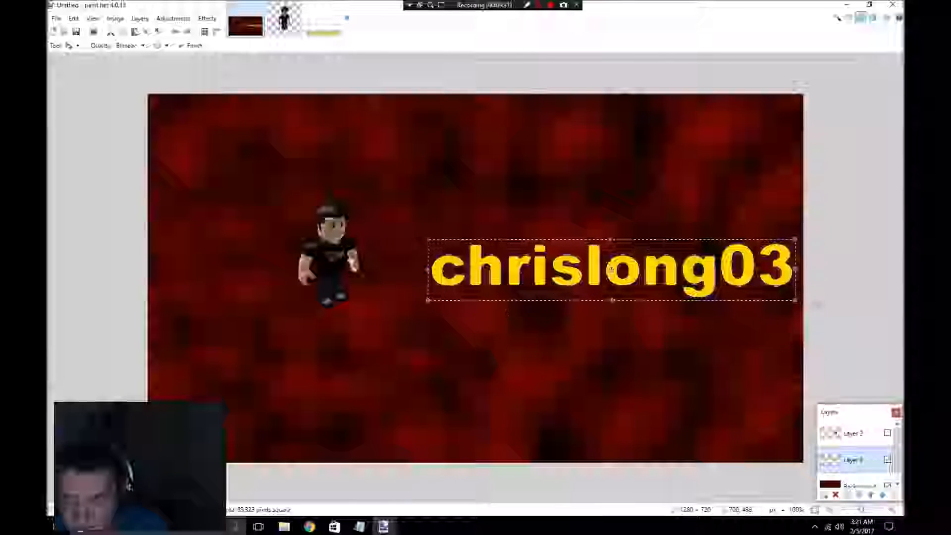
pyautogui.moveTo(815, 302); pyautogui.dragTo(787, 288)
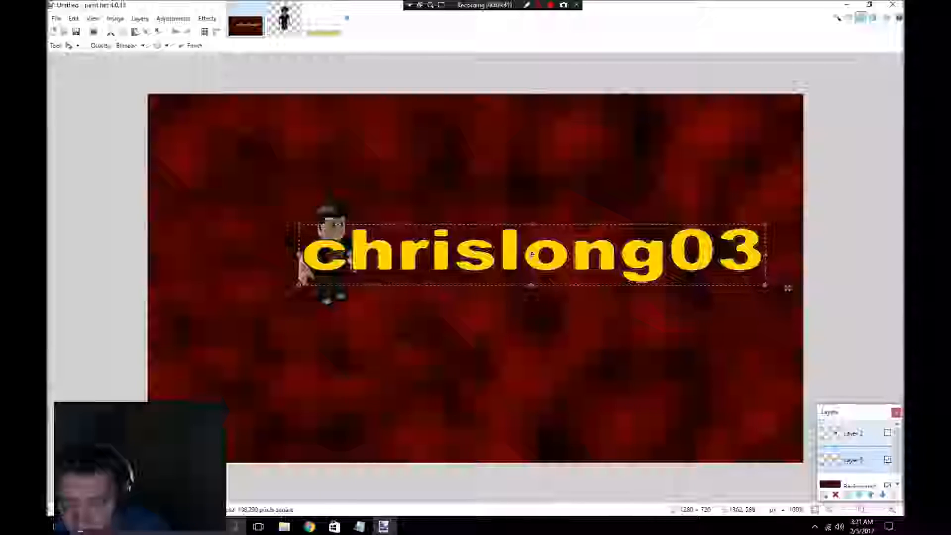
# Step: Show Layer 2 again, switch to Rectangle Select and deselect the yellow channel name
pyautogui.click(886, 433)
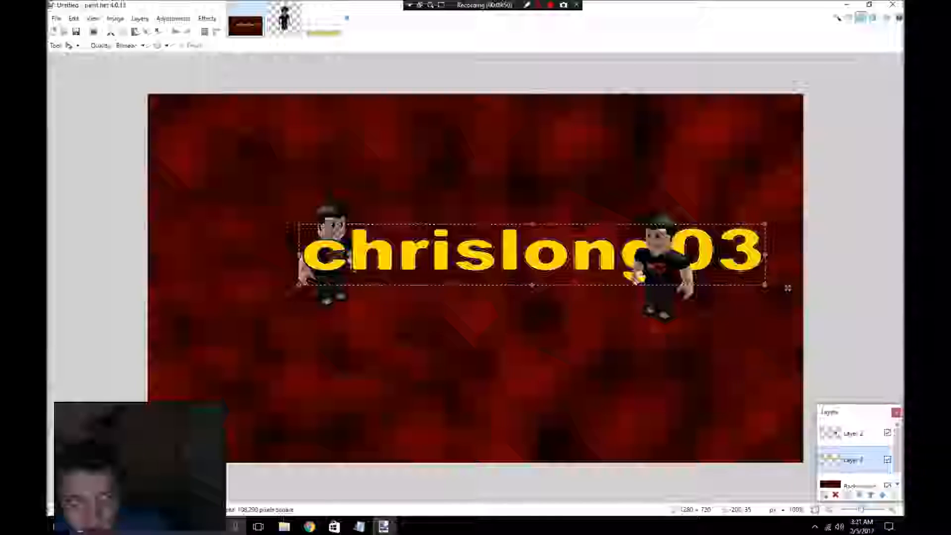
pyautogui.click(69, 45)
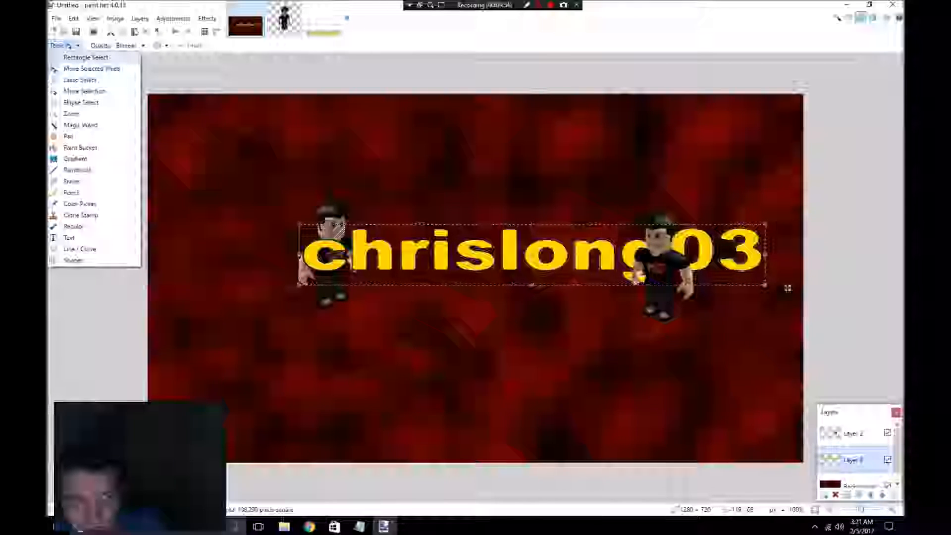
pyautogui.click(85, 57)
pyautogui.click(105, 160)
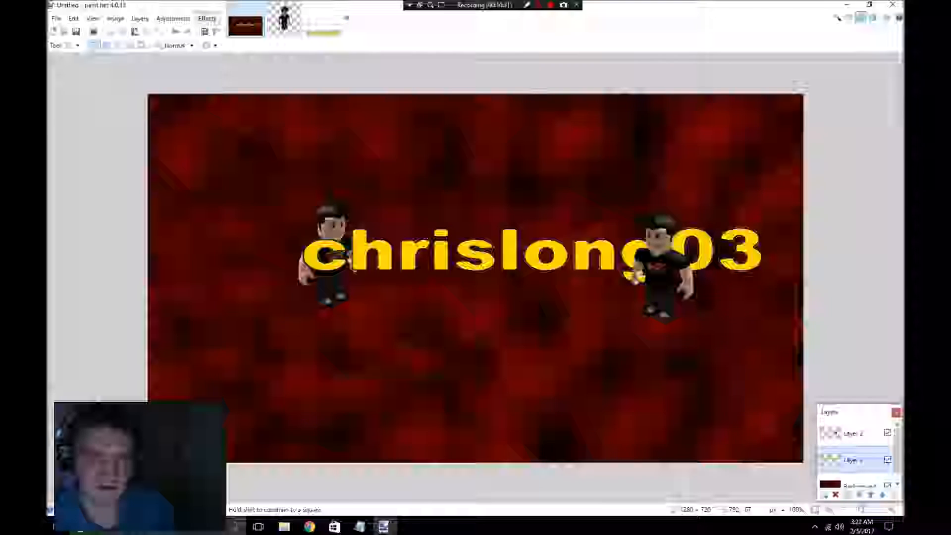
pyautogui.click(207, 19)
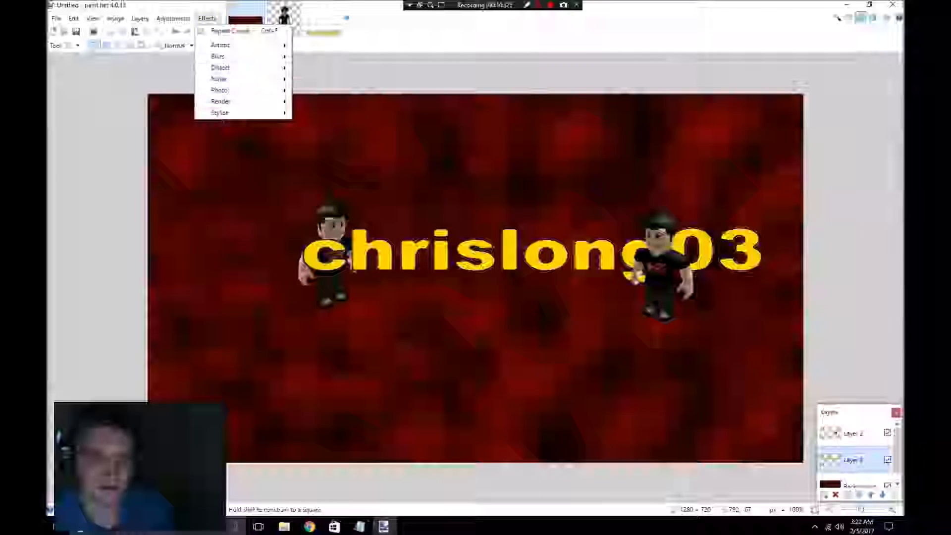
pyautogui.moveTo(220, 112)
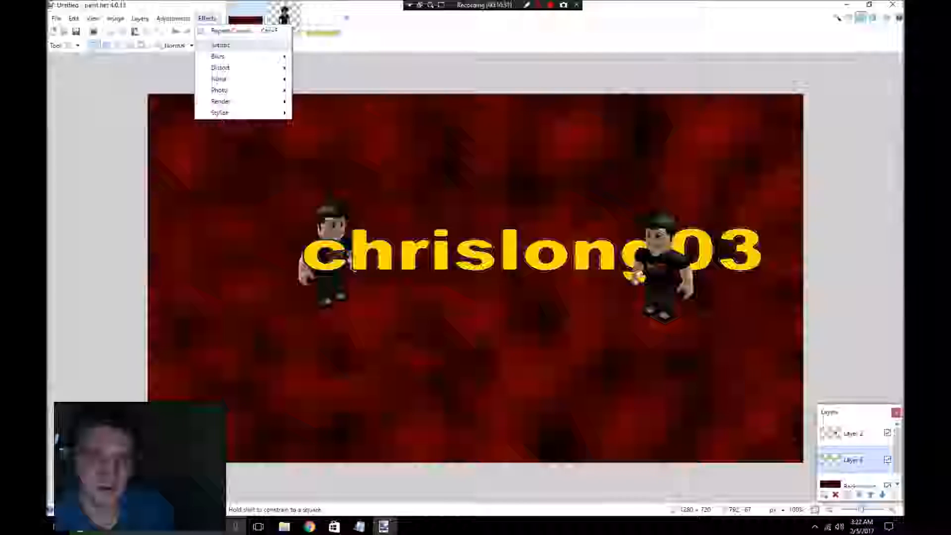
pyautogui.moveTo(220, 45)
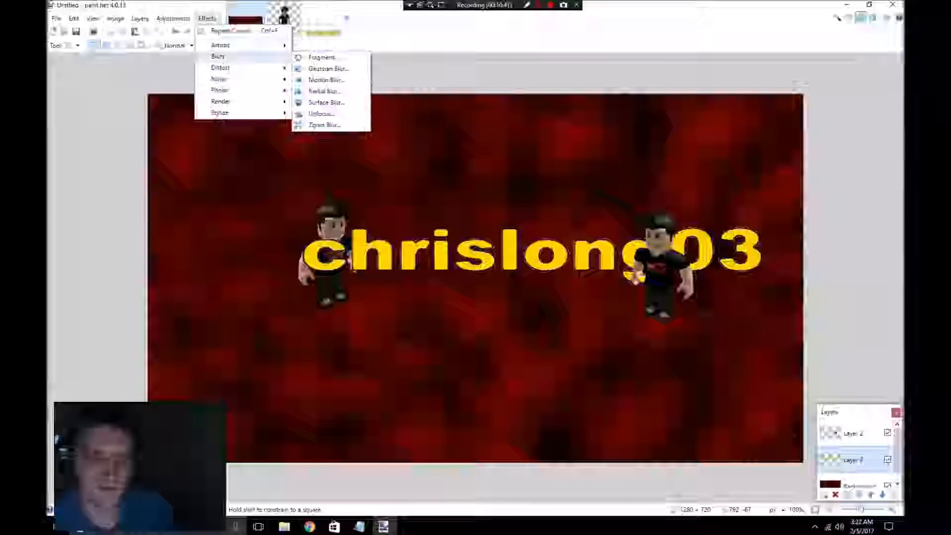
pyautogui.moveTo(220, 67)
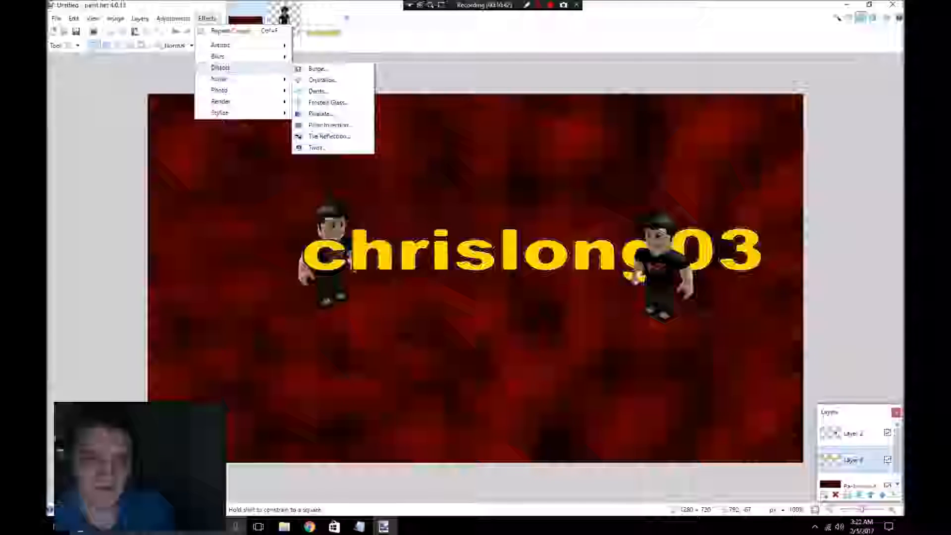
pyautogui.moveTo(219, 90)
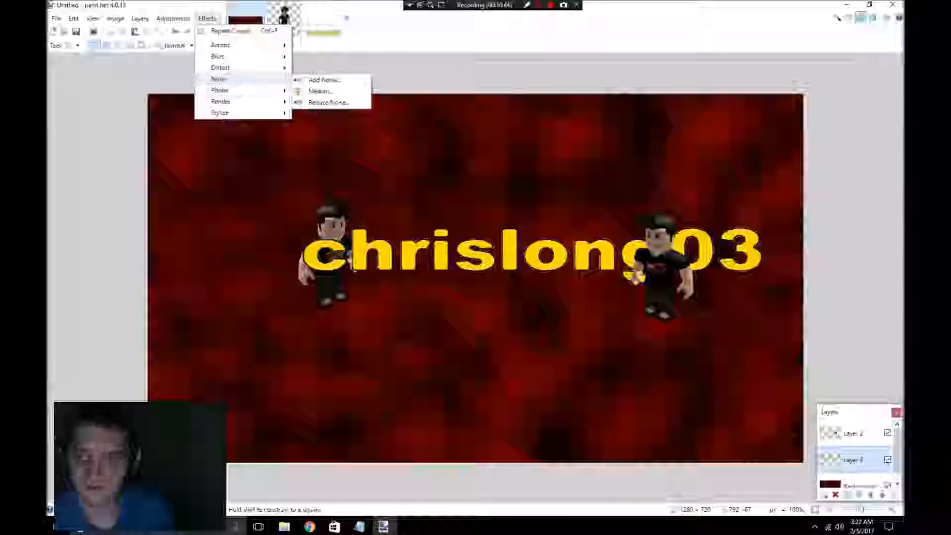
pyautogui.click(702, 74)
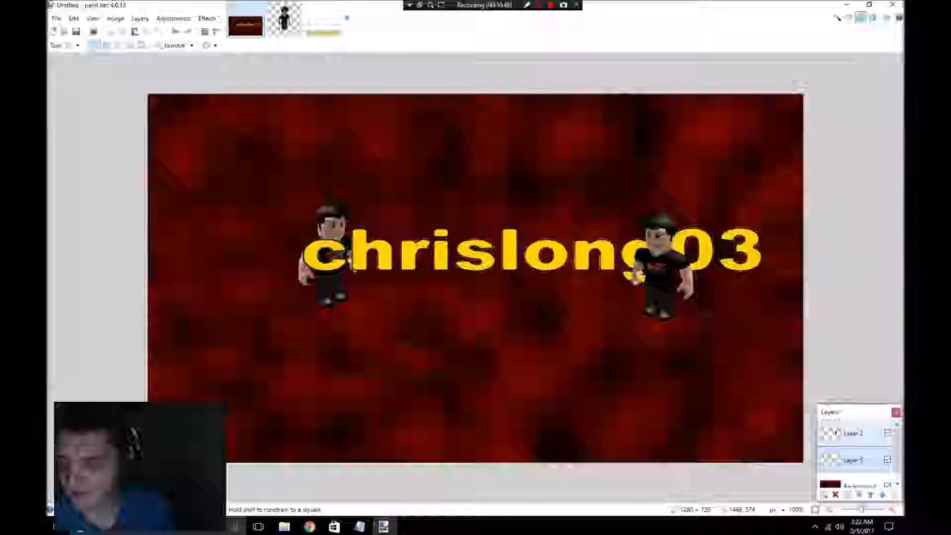
# Step: Hide Layer 2 and Layer 3, make the Background the active layer and toggle its visibility off and on
pyautogui.click(887, 433)
pyautogui.click(886, 459)
pyautogui.click(849, 485)
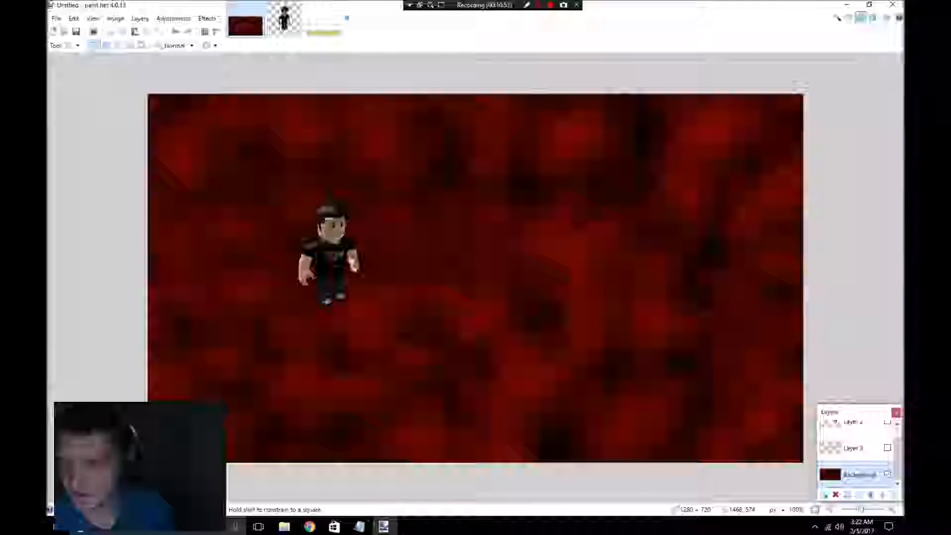
pyautogui.scroll(1, 857, 461)
pyautogui.scroll(-1, 871, 466)
pyautogui.click(887, 474)
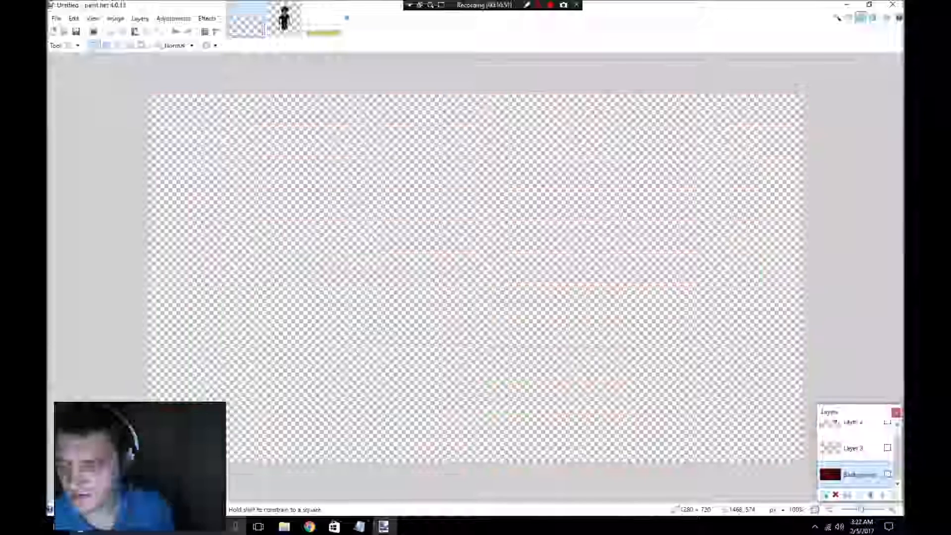
pyautogui.click(887, 474)
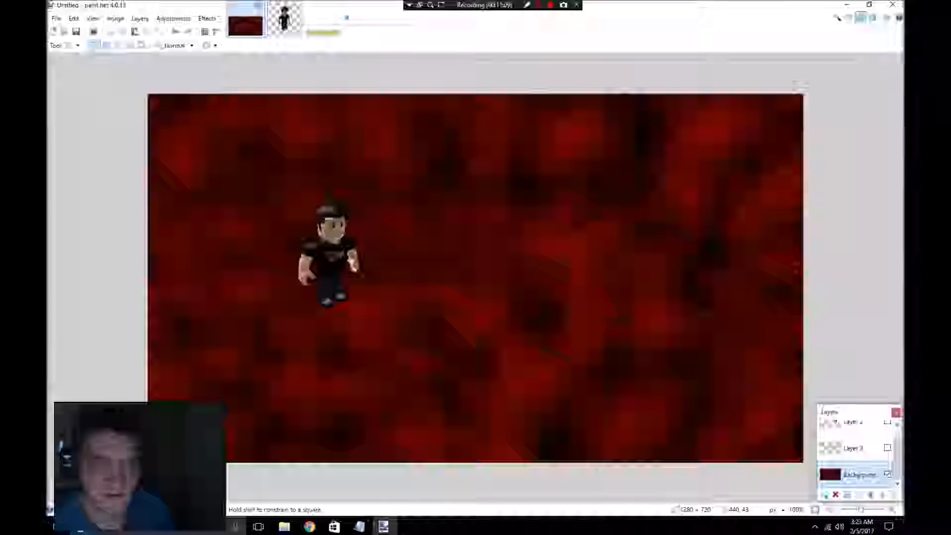
# Step: Start the Twist distortion on the Background layer and set its size to 2.00
pyautogui.click(207, 19)
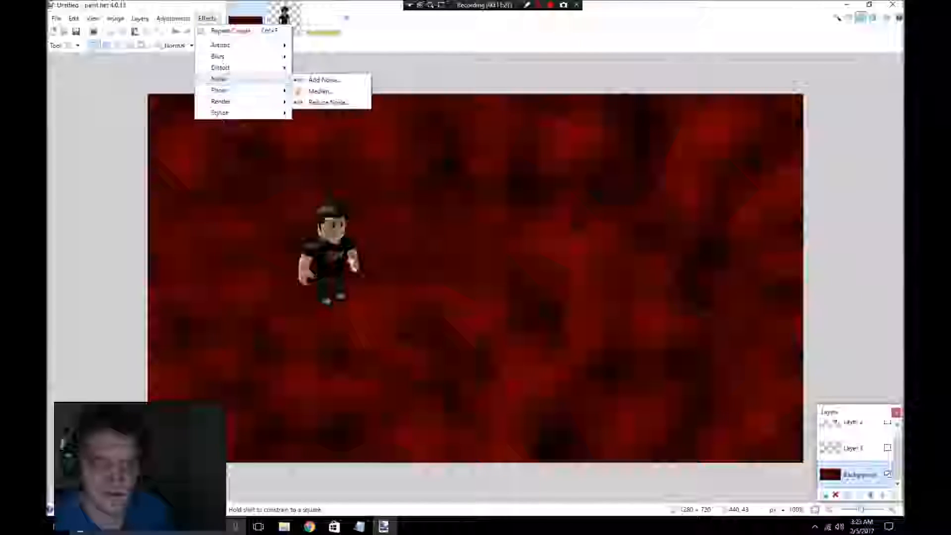
pyautogui.moveTo(221, 68)
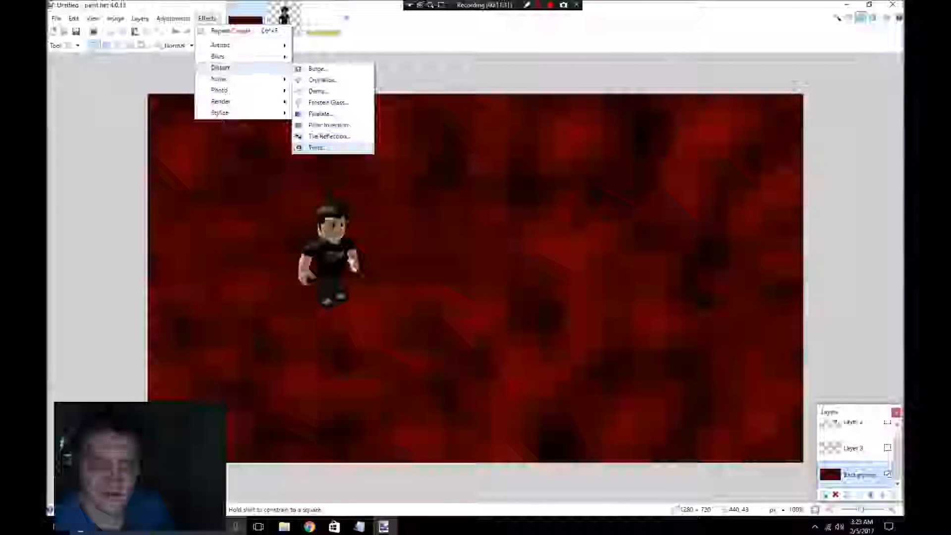
pyautogui.press('Return')
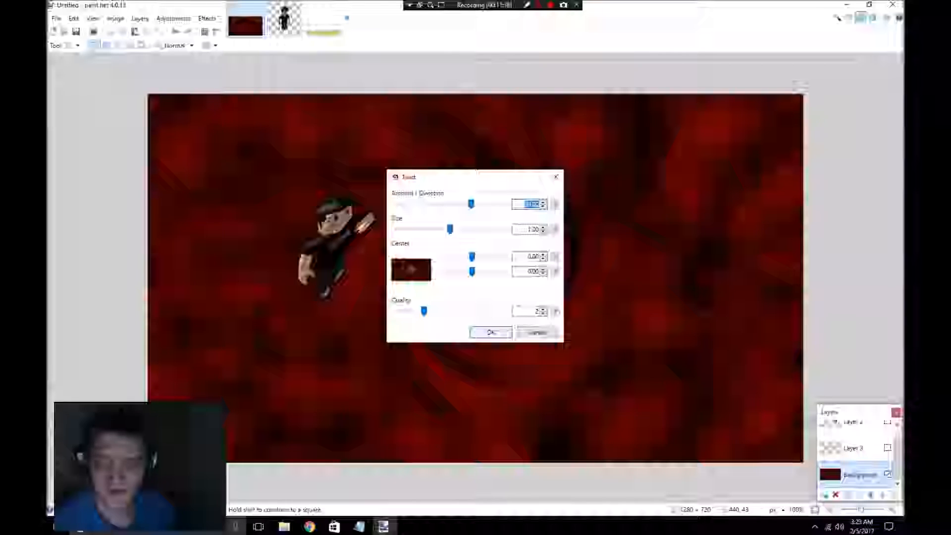
pyautogui.moveTo(463, 180); pyautogui.dragTo(811, 170)
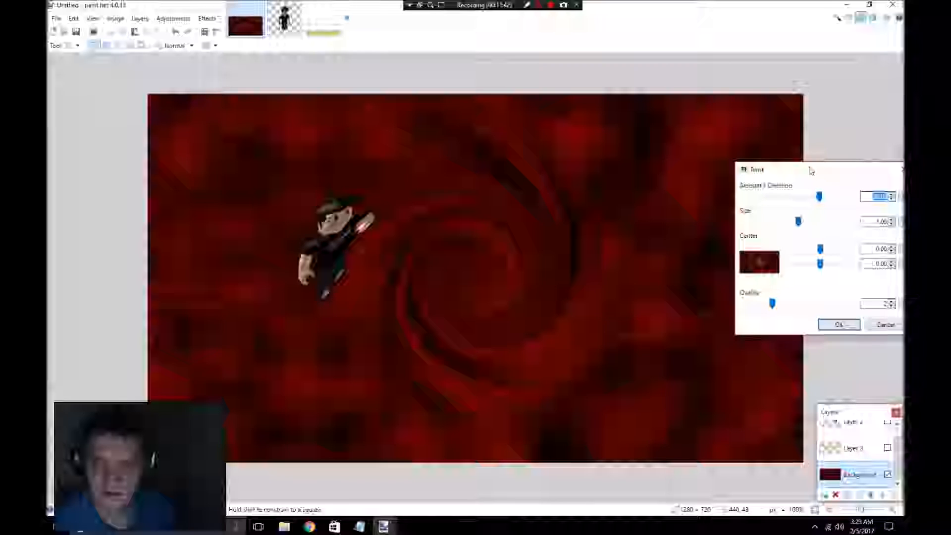
pyautogui.moveTo(811, 171); pyautogui.dragTo(553, 168)
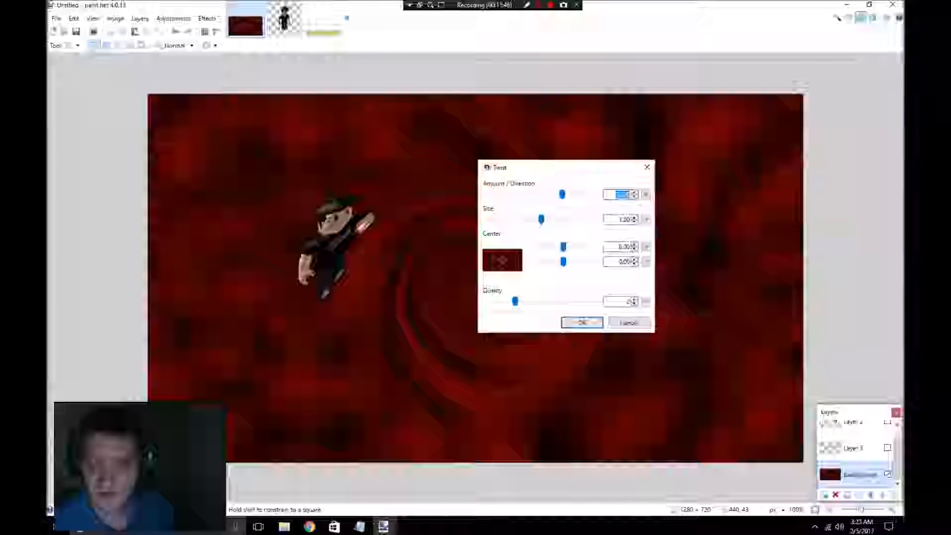
pyautogui.moveTo(541, 218); pyautogui.dragTo(592, 218)
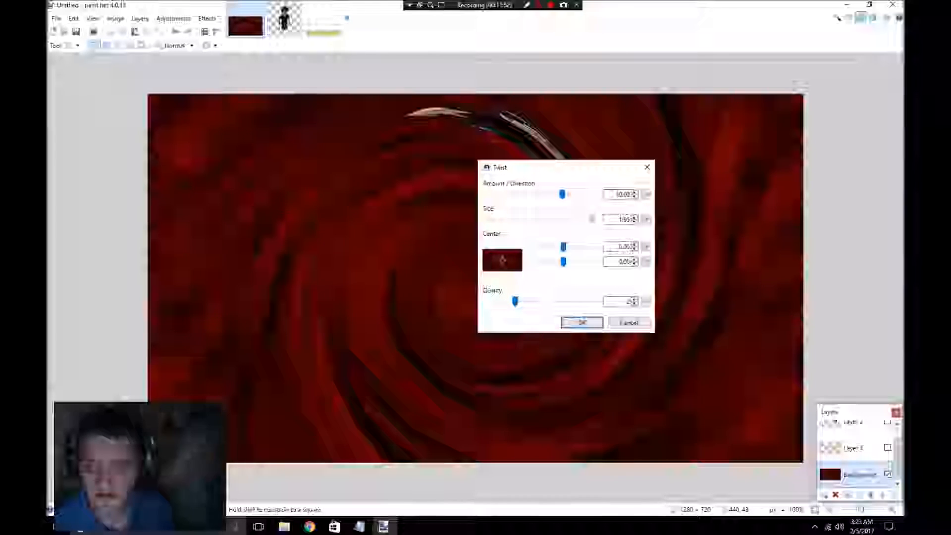
pyautogui.moveTo(592, 218); pyautogui.dragTo(594, 219)
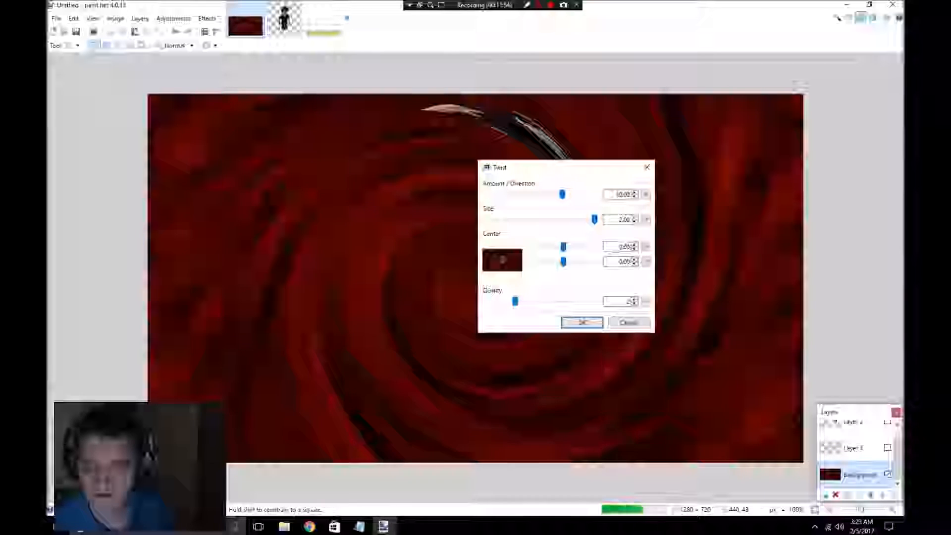
# Step: Set the Twist amount to 200.00 and its quality to 5
pyautogui.moveTo(564, 167); pyautogui.dragTo(652, 198)
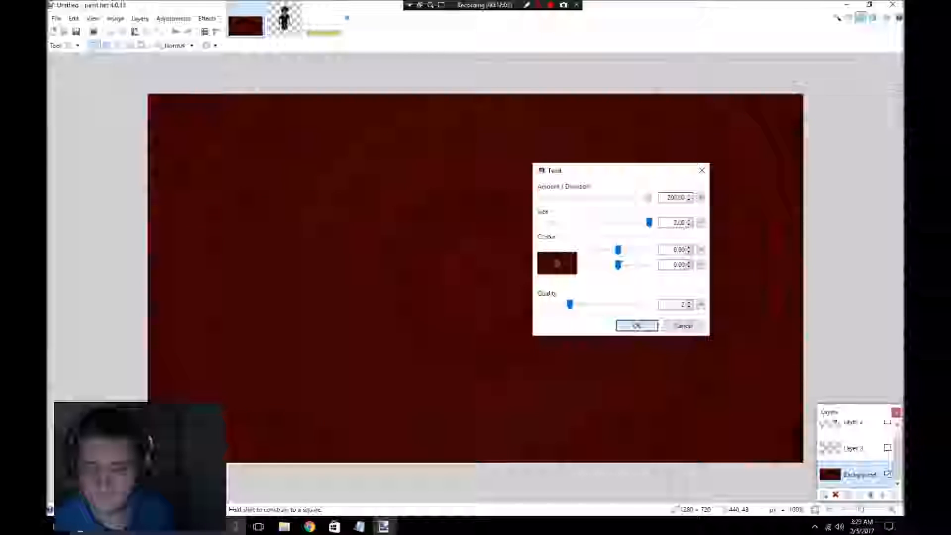
pyautogui.moveTo(643, 170); pyautogui.dragTo(476, 168)
pyautogui.moveTo(403, 302); pyautogui.dragTo(483, 302)
pyautogui.moveTo(434, 175)
pyautogui.mouseDown()
pyautogui.moveTo(737, 235)
pyautogui.moveTo(516, 194)
pyautogui.moveTo(436, 162)
pyautogui.mouseUp()
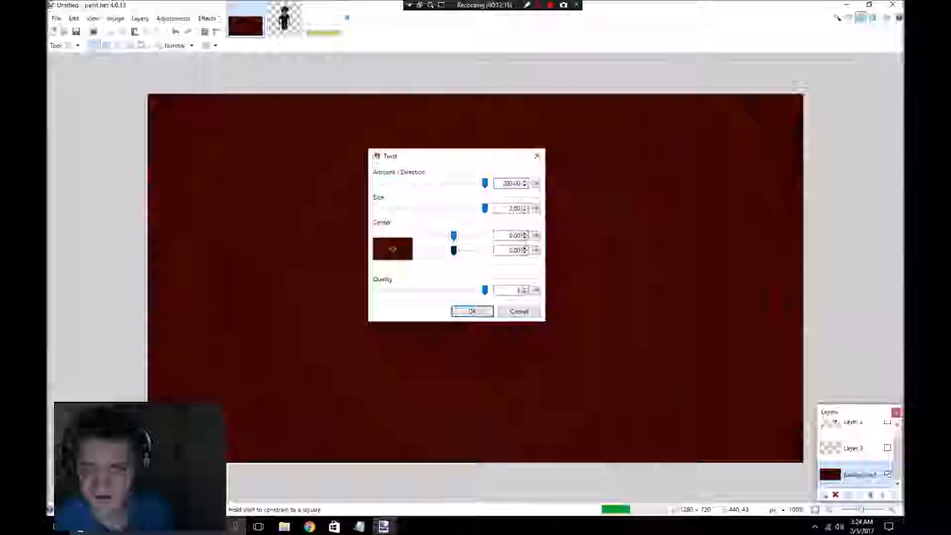
# Step: Try different centers for the Twist on the Background layer, ending at 0.77 horizontally and 0.49 vertically
pyautogui.moveTo(392, 249); pyautogui.dragTo(411, 258)
pyautogui.moveTo(472, 159); pyautogui.dragTo(661, 218)
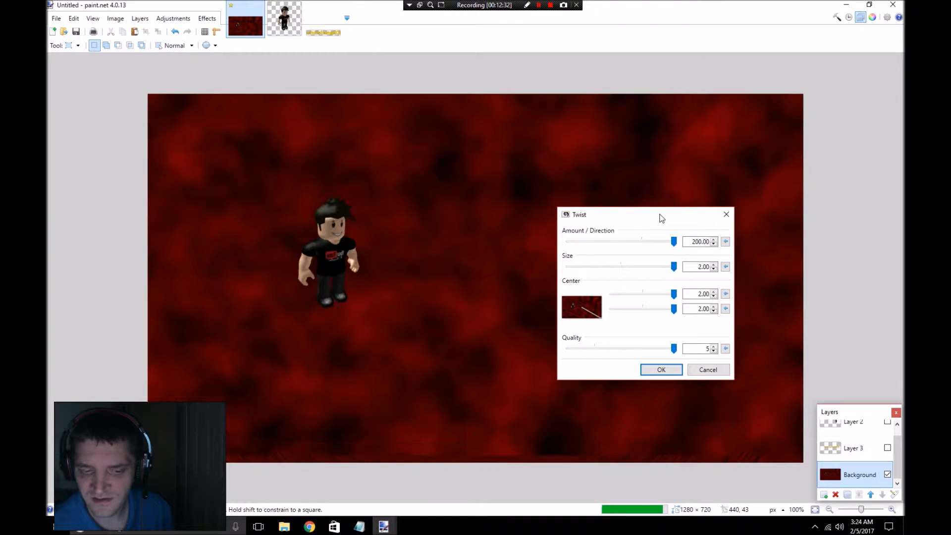
pyautogui.moveTo(661, 218); pyautogui.dragTo(523, 158)
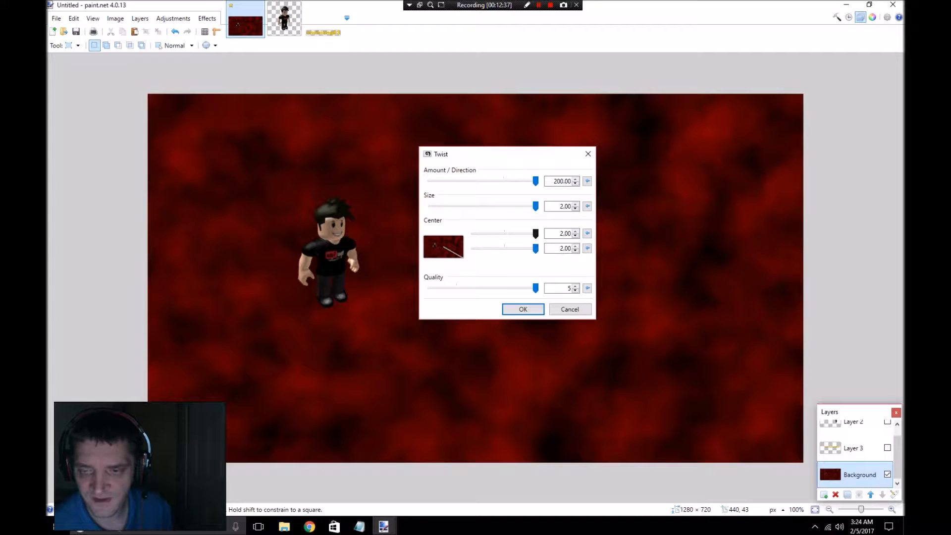
pyautogui.moveTo(535, 233); pyautogui.dragTo(504, 233)
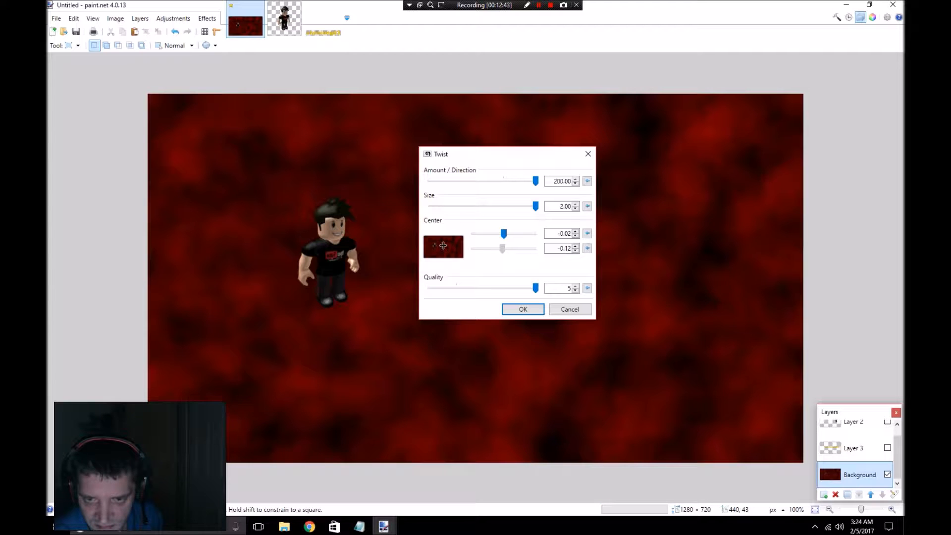
pyautogui.moveTo(443, 245); pyautogui.dragTo(442, 247)
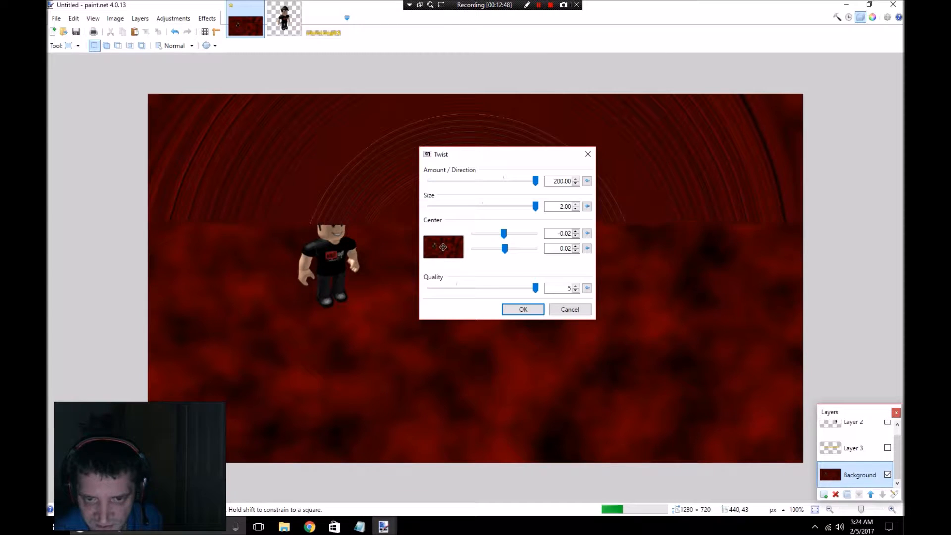
pyautogui.moveTo(442, 247); pyautogui.dragTo(451, 241)
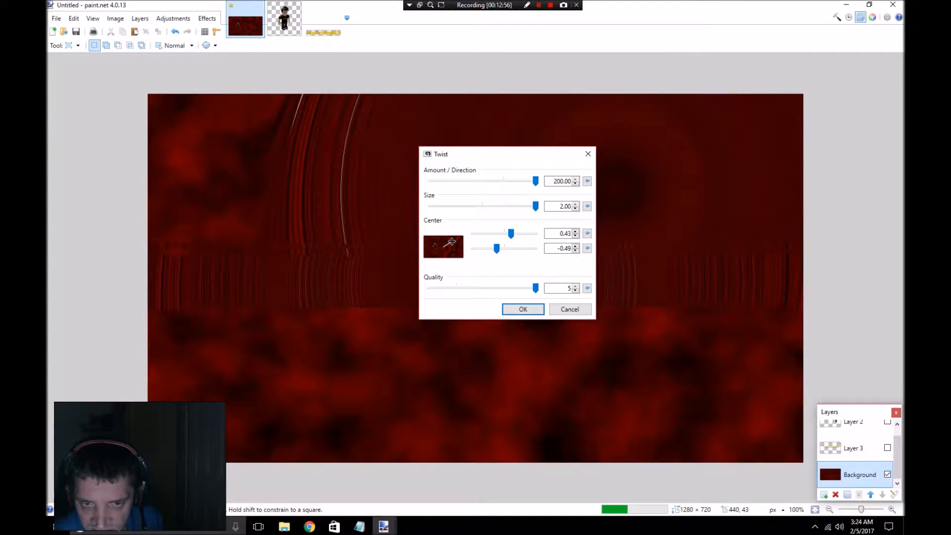
pyautogui.moveTo(452, 242); pyautogui.dragTo(458, 251)
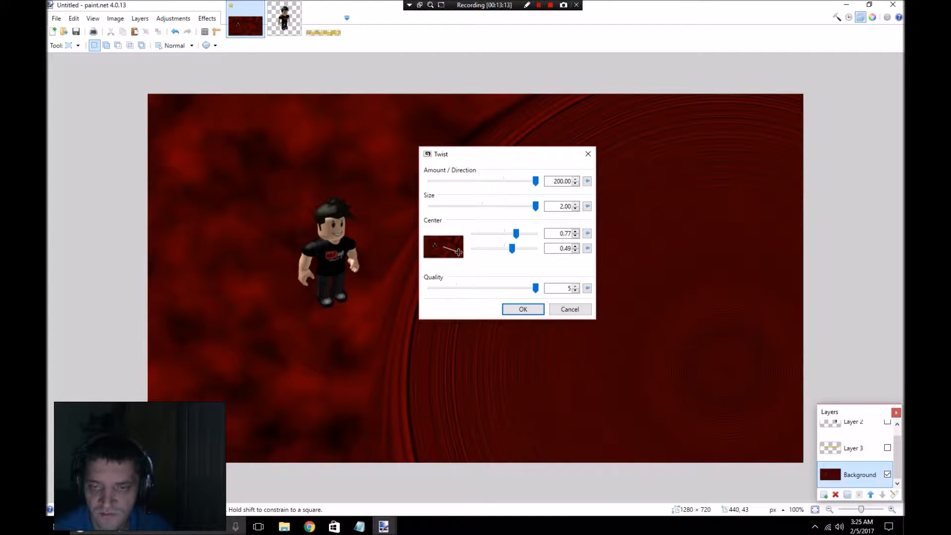
# Step: Set the Twist size to 1.05 and reduce its amount to about 33.25
pyautogui.moveTo(502, 155); pyautogui.dragTo(430, 146)
pyautogui.moveTo(462, 196); pyautogui.dragTo(461, 197)
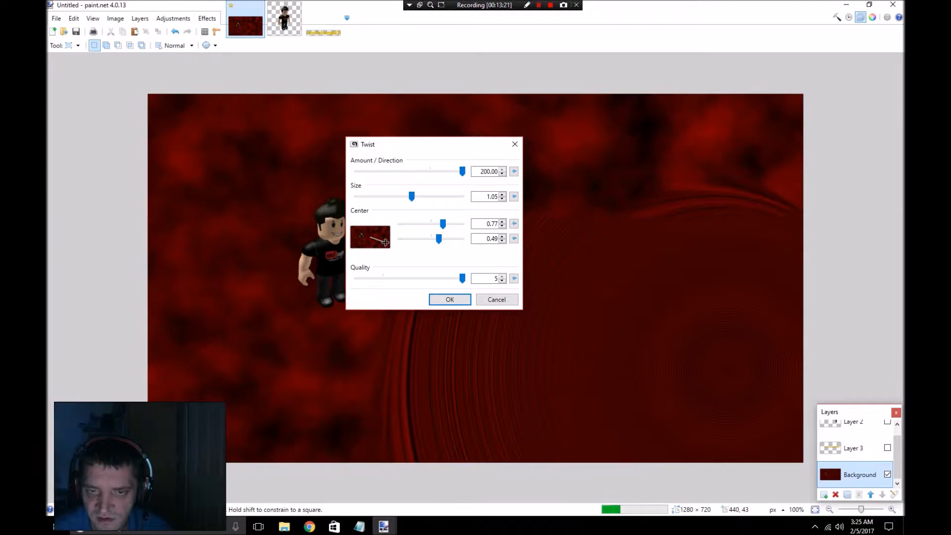
pyautogui.moveTo(462, 171); pyautogui.dragTo(431, 172)
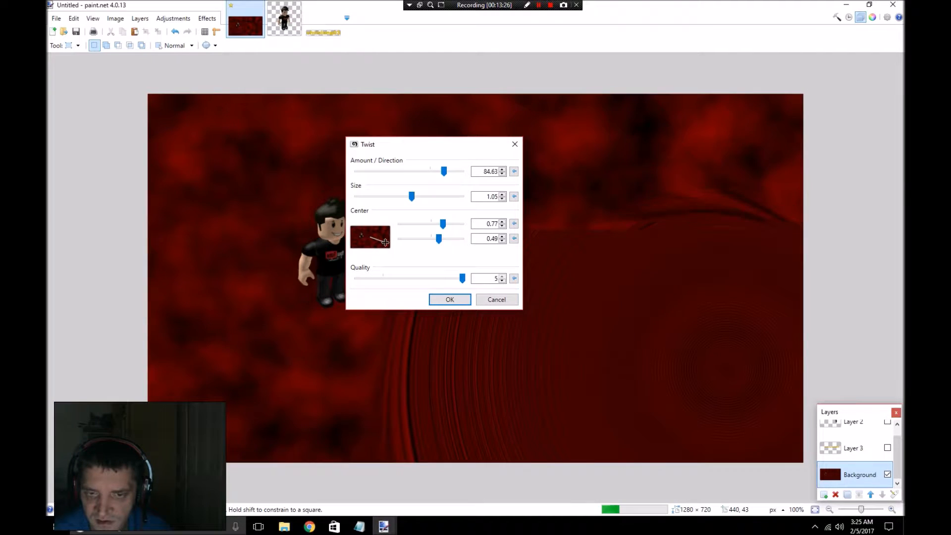
pyautogui.moveTo(444, 172); pyautogui.dragTo(429, 172)
pyautogui.moveTo(429, 171)
pyautogui.mouseDown()
pyautogui.moveTo(444, 171)
pyautogui.moveTo(430, 171)
pyautogui.mouseUp()
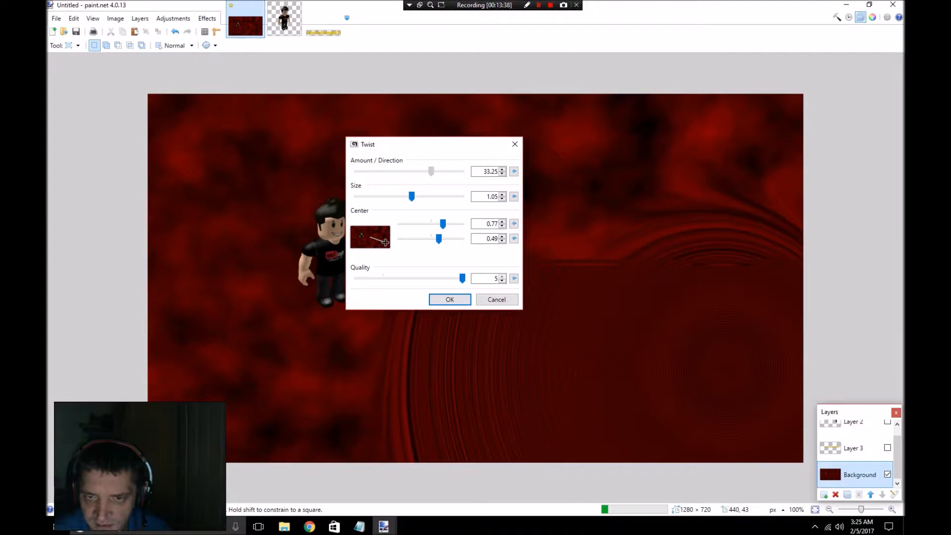
# Step: Fine-tune the Twist amount in small increments to 25.25
pyautogui.click(501, 174)
pyautogui.click(501, 174)
pyautogui.click(502, 173)
pyautogui.click(502, 173)
pyautogui.click(501, 174)
pyautogui.click(502, 174)
pyautogui.click(501, 169)
pyautogui.click(501, 168)
pyautogui.click(501, 169)
pyautogui.click(502, 169)
pyautogui.click(502, 169)
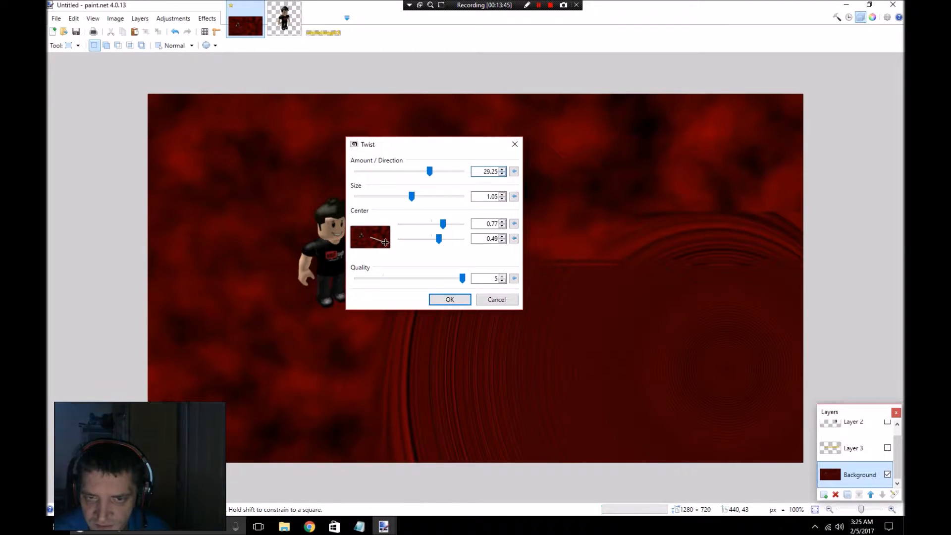
pyautogui.click(502, 174)
pyautogui.click(502, 174)
pyautogui.click(501, 174)
pyautogui.click(502, 174)
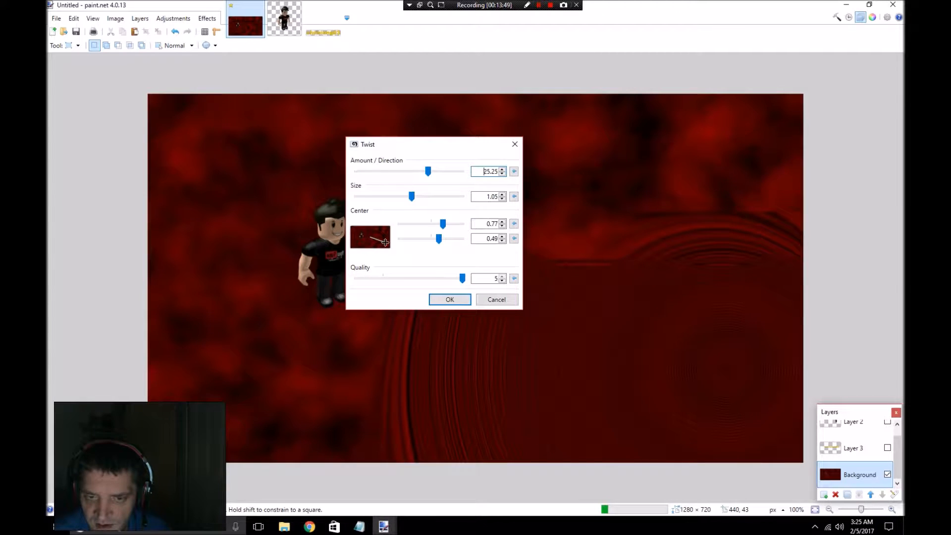
# Step: Reposition the Twist center to 0.40 horizontally and 0.02 vertically, placing the swirl in the right half of the image
pyautogui.moveTo(385, 242); pyautogui.dragTo(369, 238)
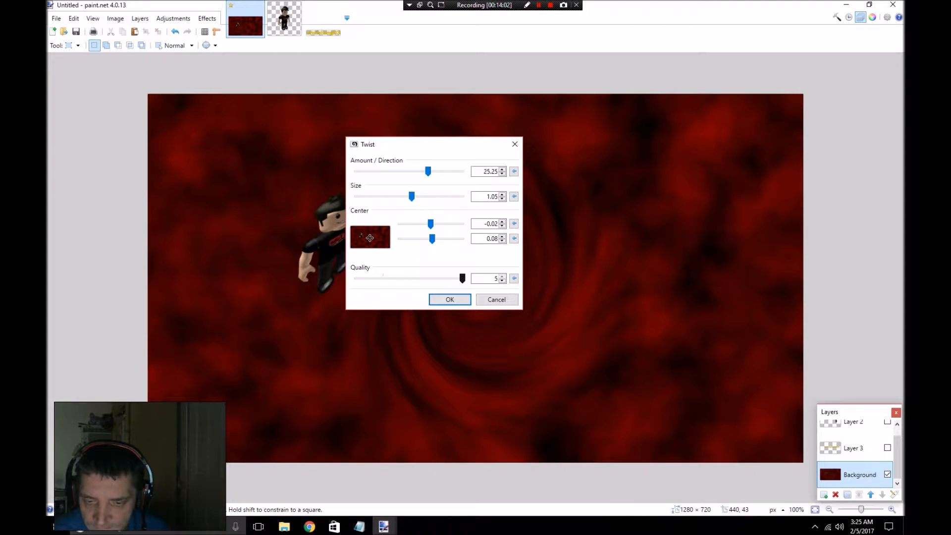
pyautogui.moveTo(423, 147); pyautogui.dragTo(744, 133)
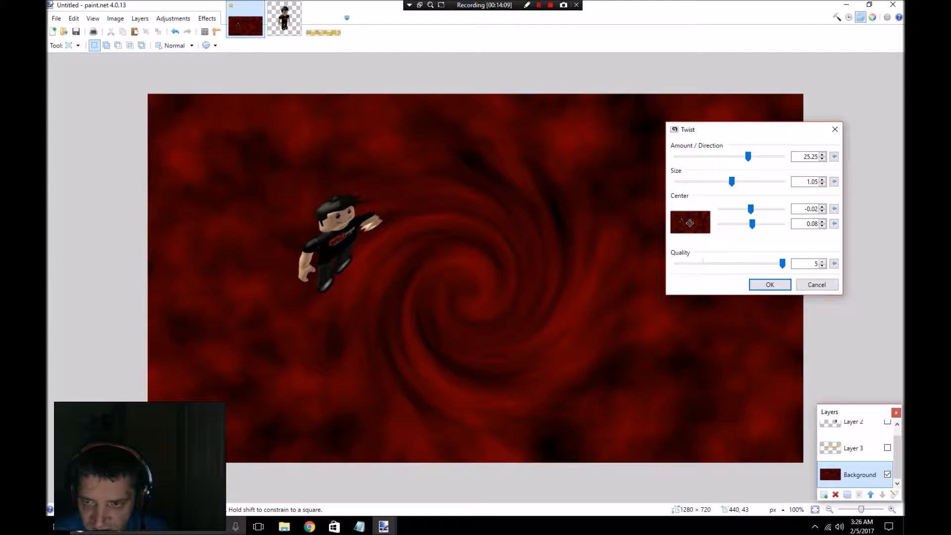
pyautogui.click(697, 221)
pyautogui.click(698, 222)
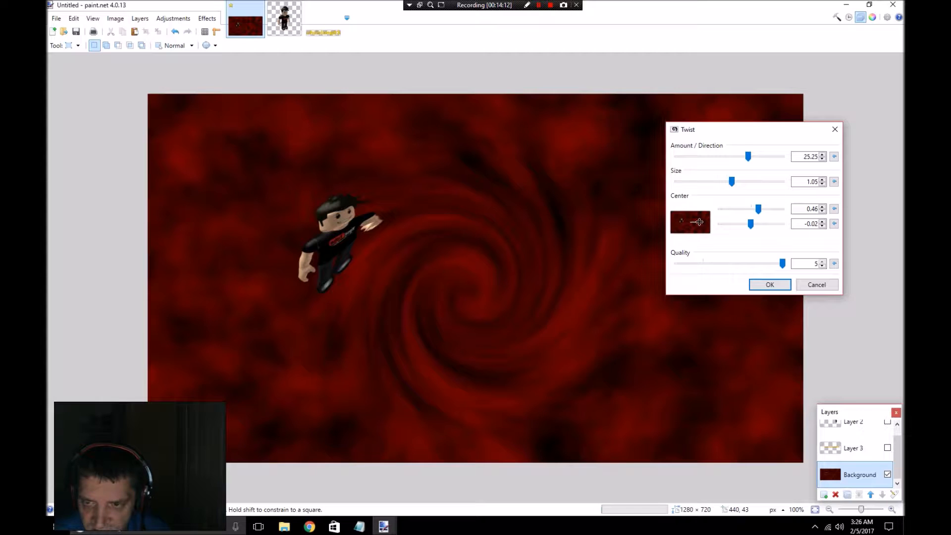
pyautogui.moveTo(699, 222); pyautogui.dragTo(697, 222)
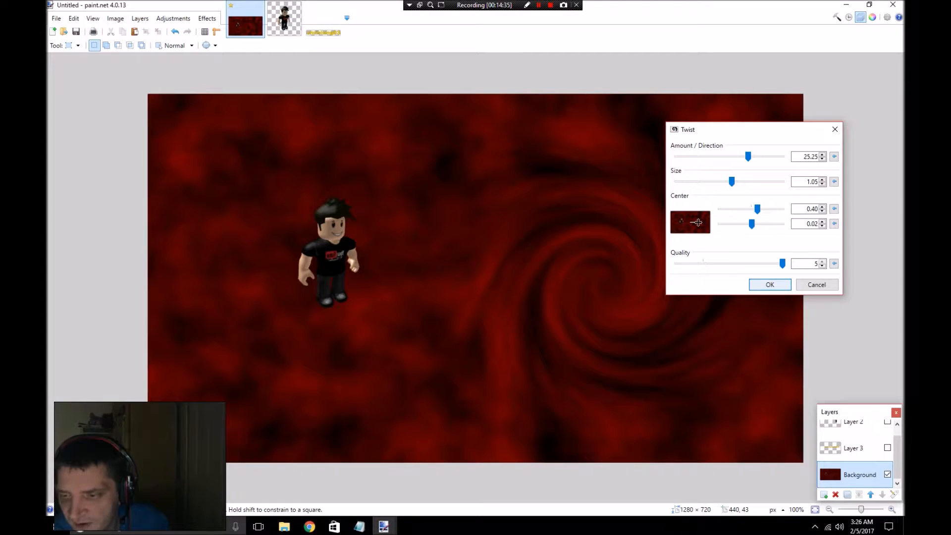
# Step: Apply the Twist to the Background layer and make Layer 3 and Layer 2 visible again
pyautogui.press('Return')
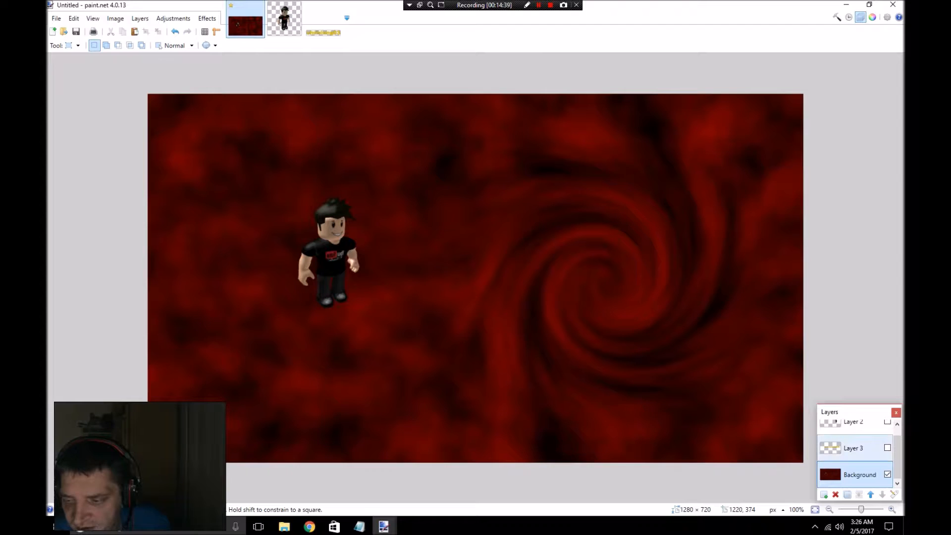
pyautogui.click(886, 447)
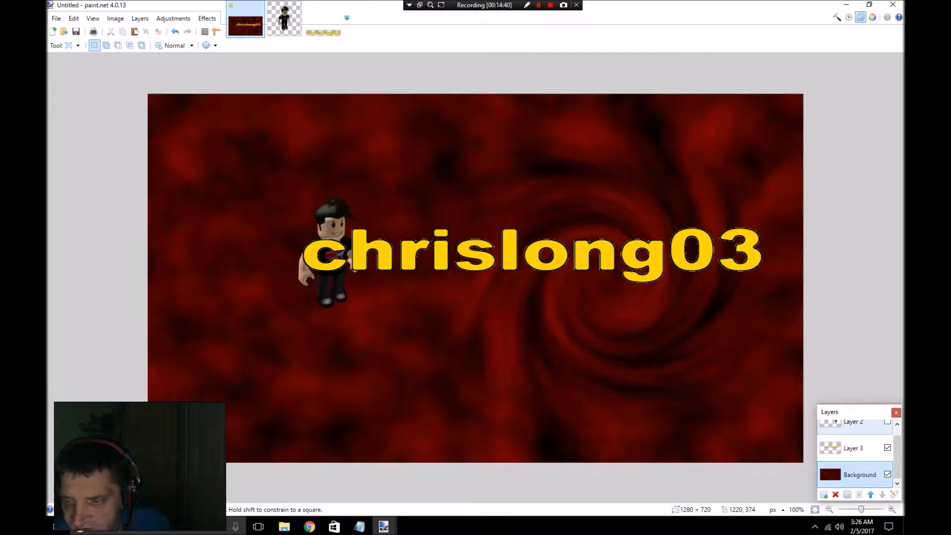
pyautogui.click(887, 421)
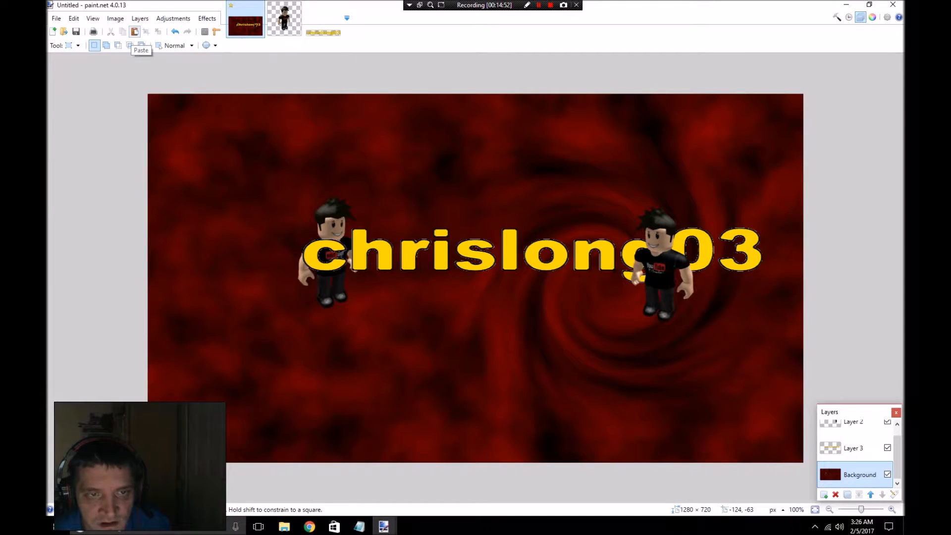
# Step: Try the Outline effect on the Background layer at thickness 3, testing intensities of 0 and 99
pyautogui.click(207, 18)
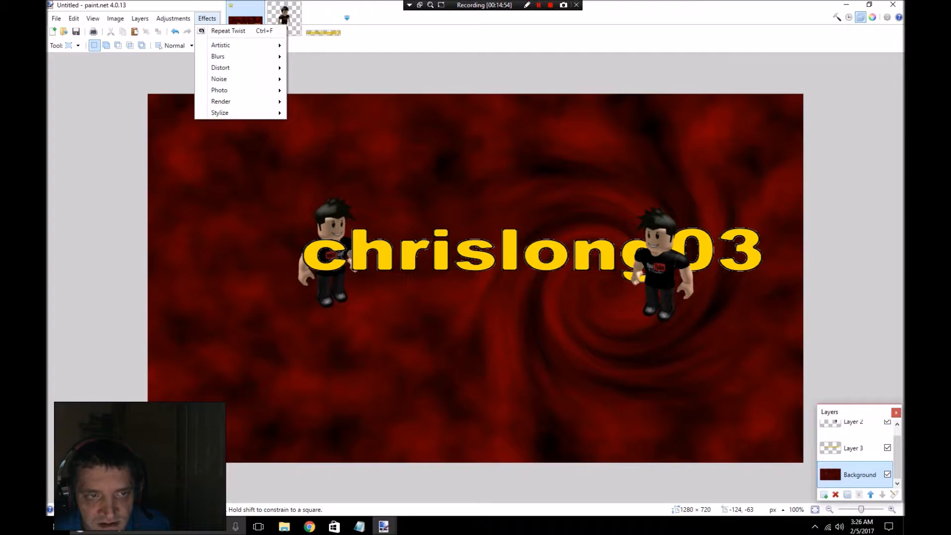
pyautogui.moveTo(233, 79)
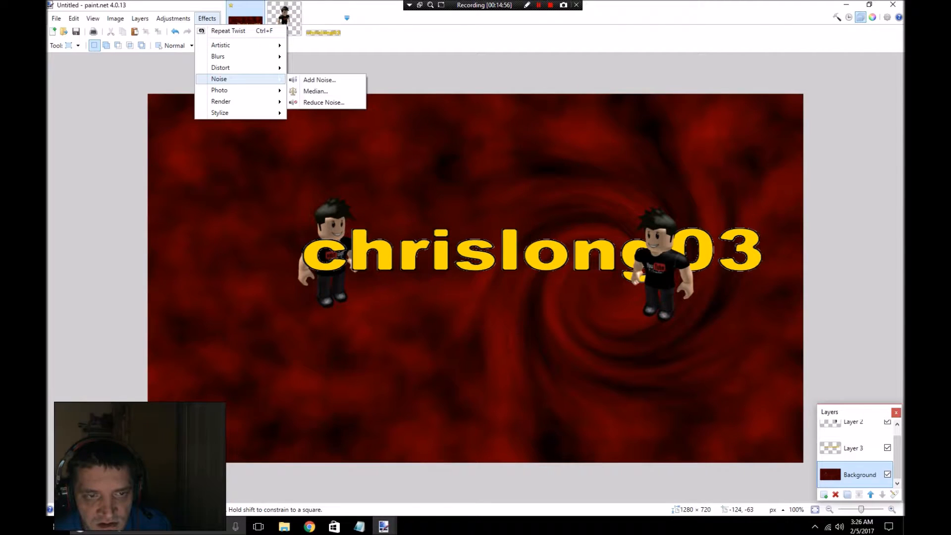
pyautogui.moveTo(233, 112)
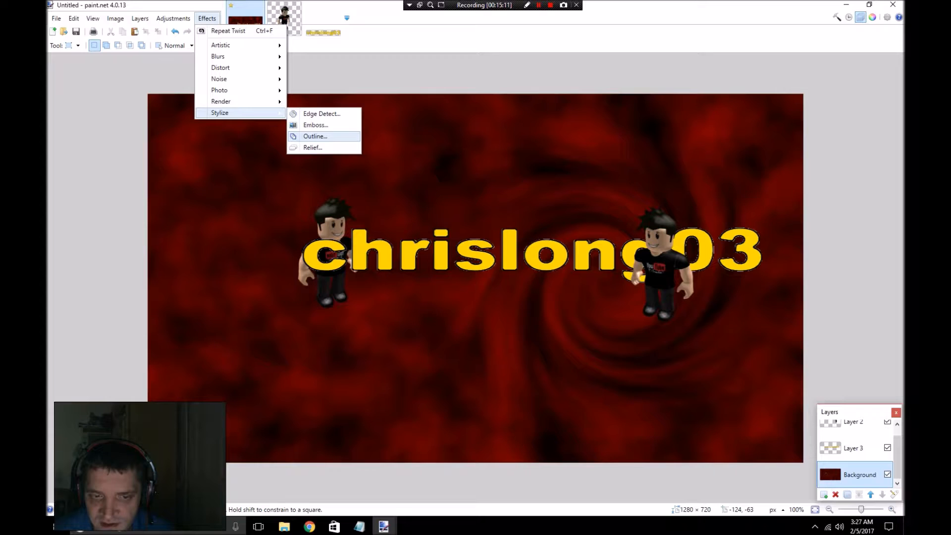
pyautogui.press('Return')
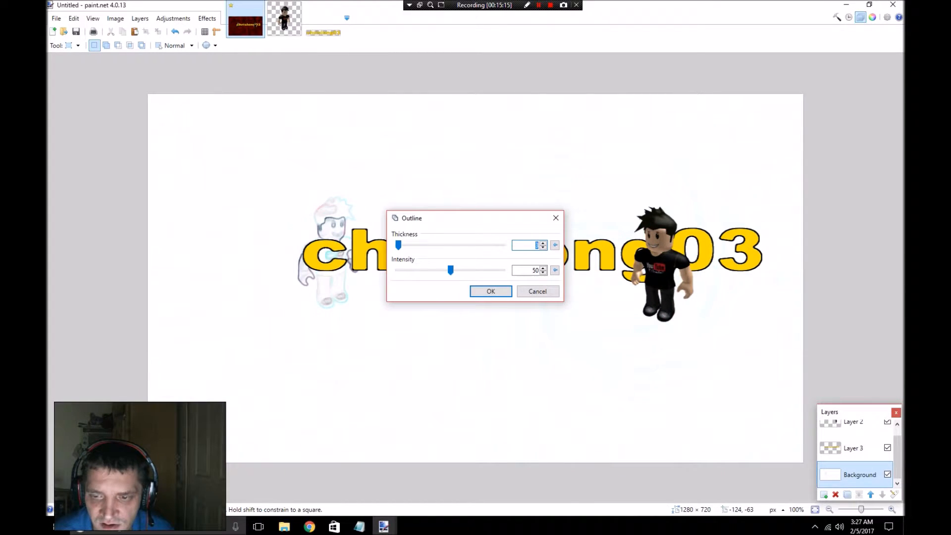
pyautogui.moveTo(460, 221); pyautogui.dragTo(302, 416)
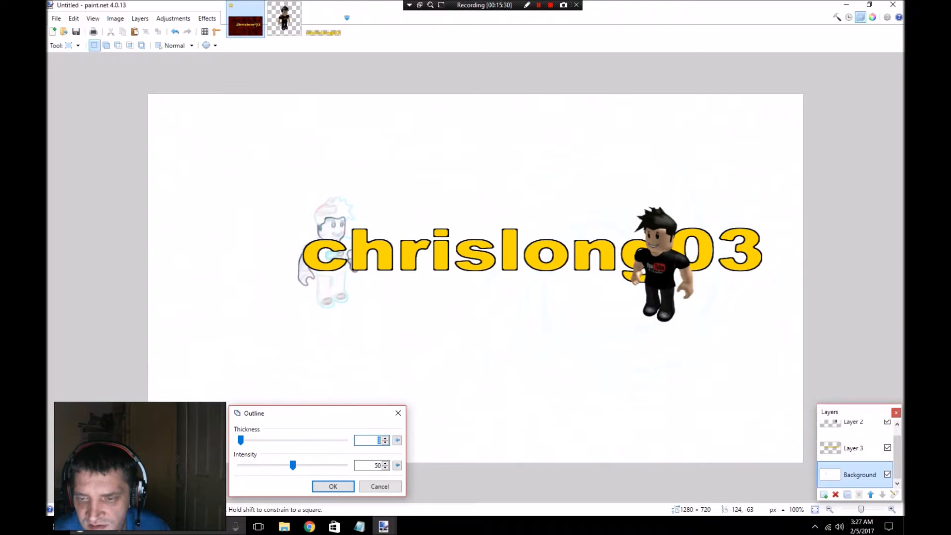
pyautogui.moveTo(325, 420); pyautogui.dragTo(452, 212)
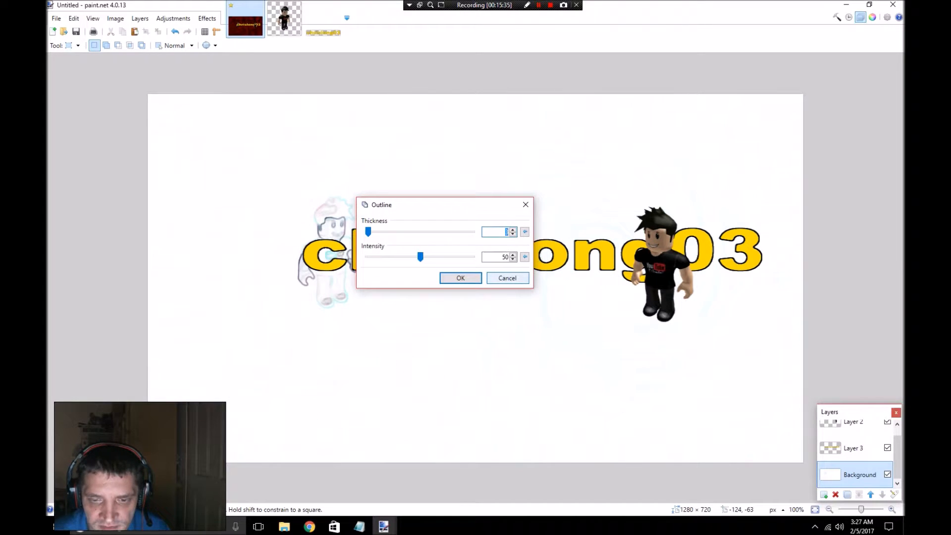
pyautogui.moveTo(420, 256); pyautogui.dragTo(367, 256)
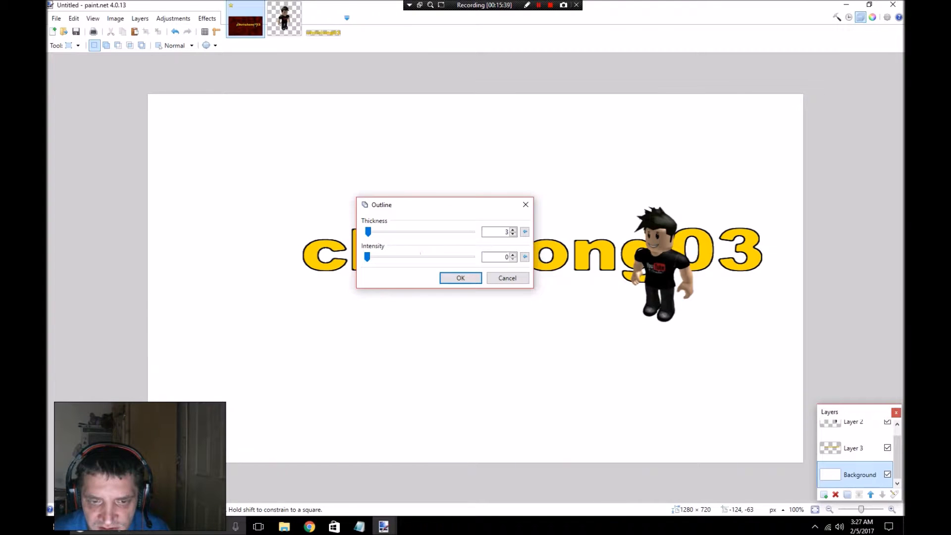
pyautogui.moveTo(419, 204)
pyautogui.mouseDown()
pyautogui.moveTo(325, 475)
pyautogui.moveTo(413, 210)
pyautogui.mouseUp()
pyautogui.moveTo(362, 263); pyautogui.dragTo(466, 263)
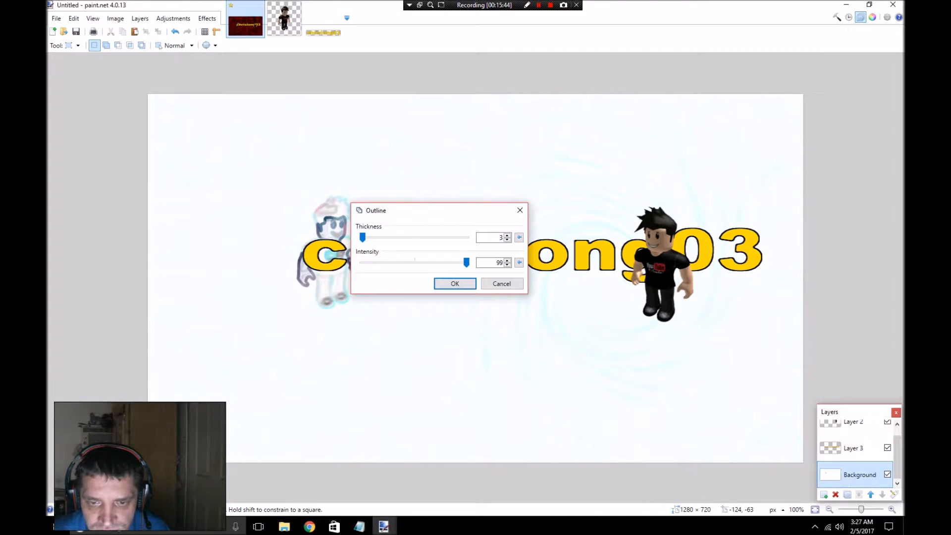
# Step: Test Outline thicknesses of 143 and 1 on the Background layer and cancel the effect
pyautogui.moveTo(440, 212); pyautogui.dragTo(428, 261)
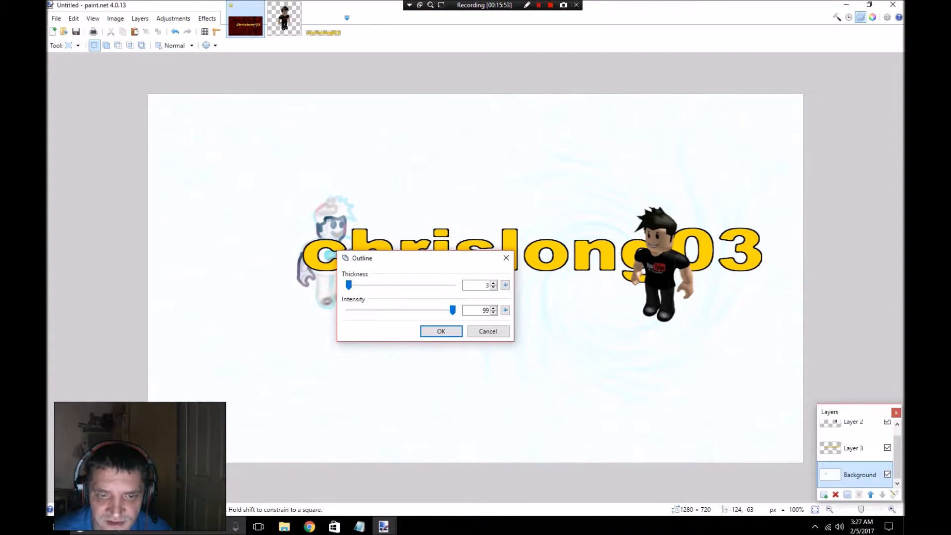
pyautogui.moveTo(414, 261); pyautogui.dragTo(573, 246)
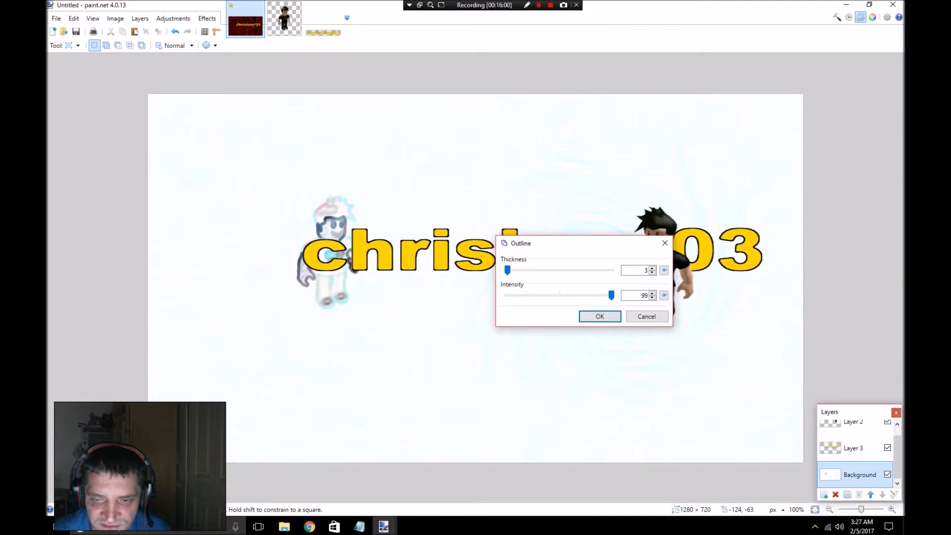
pyautogui.moveTo(507, 270); pyautogui.dragTo(582, 269)
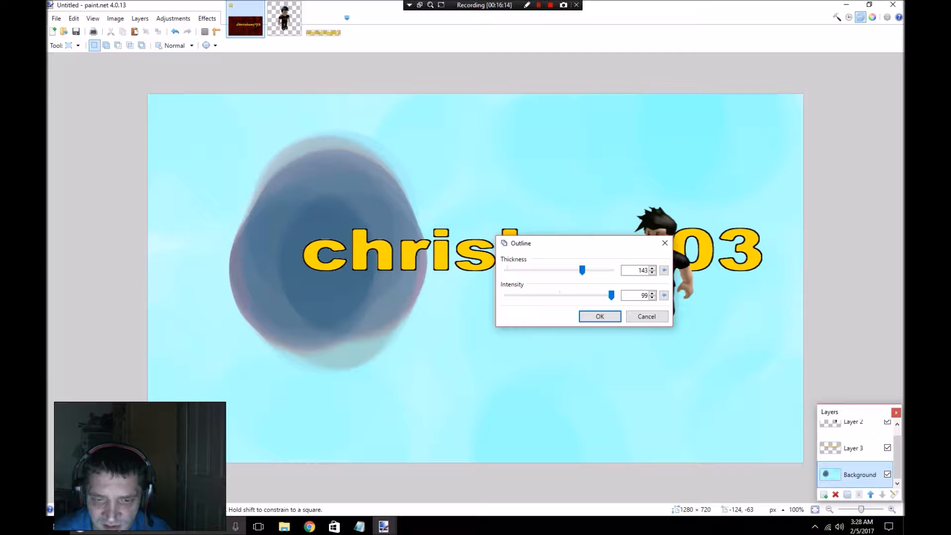
pyautogui.moveTo(605, 245); pyautogui.dragTo(419, 277)
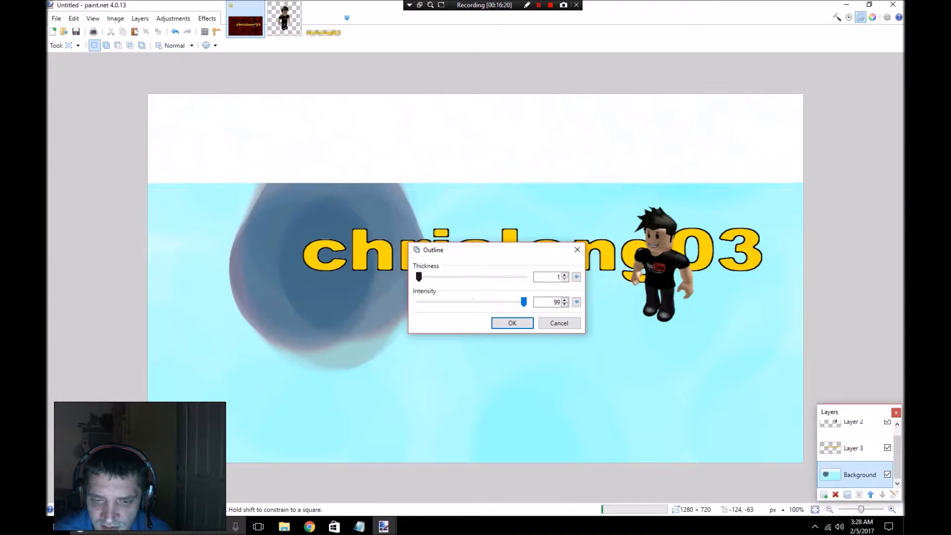
pyautogui.click(559, 323)
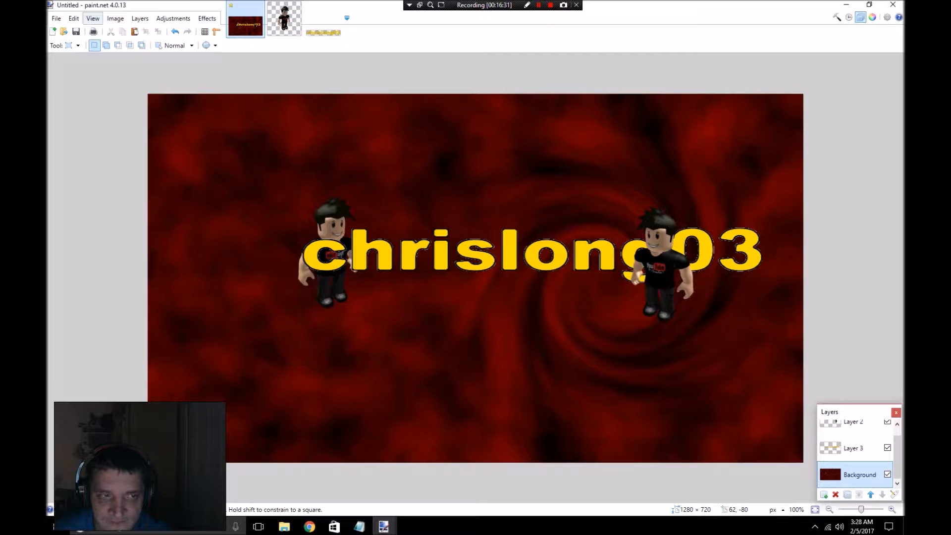
# Step: Try the Ink Sketch effect on the Background layer at ink outline 50, testing coloring values of 100 and 50, and cancel it
pyautogui.click(74, 45)
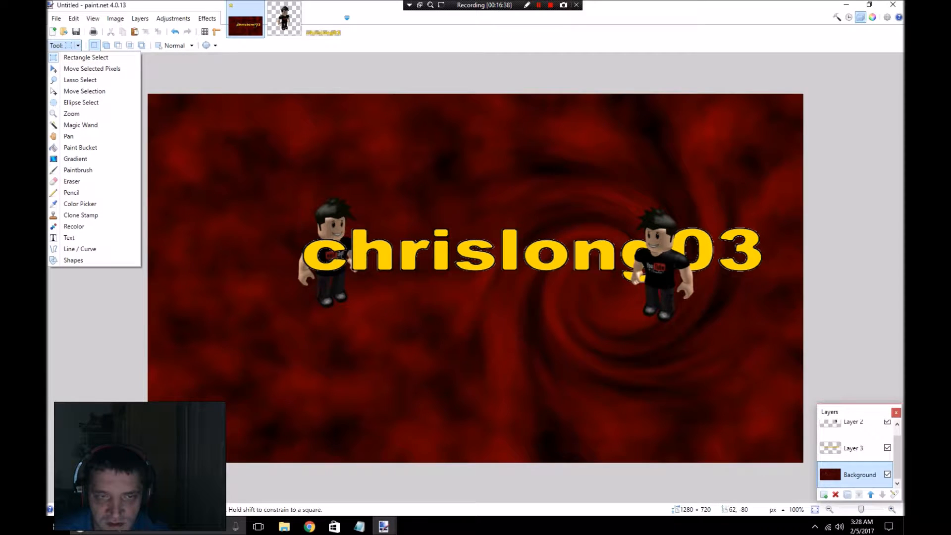
pyautogui.click(85, 57)
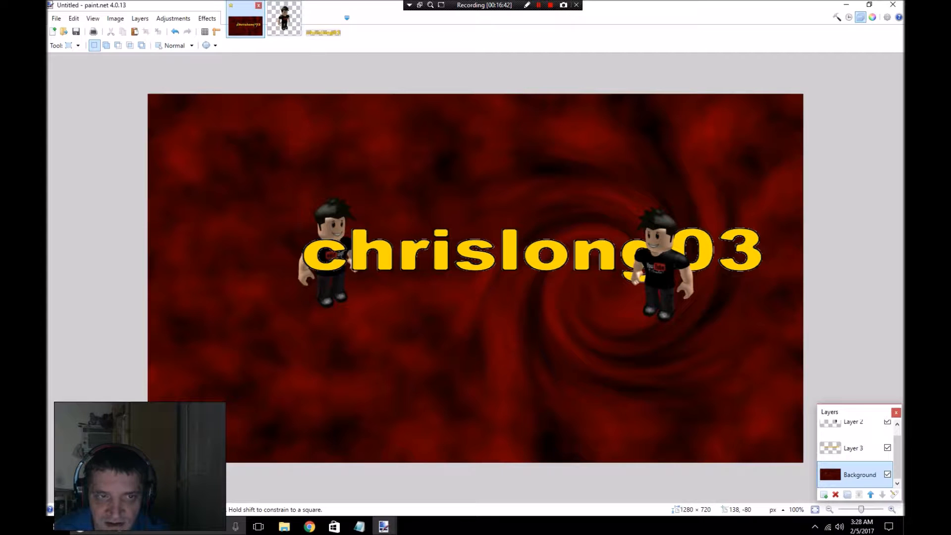
pyautogui.click(207, 19)
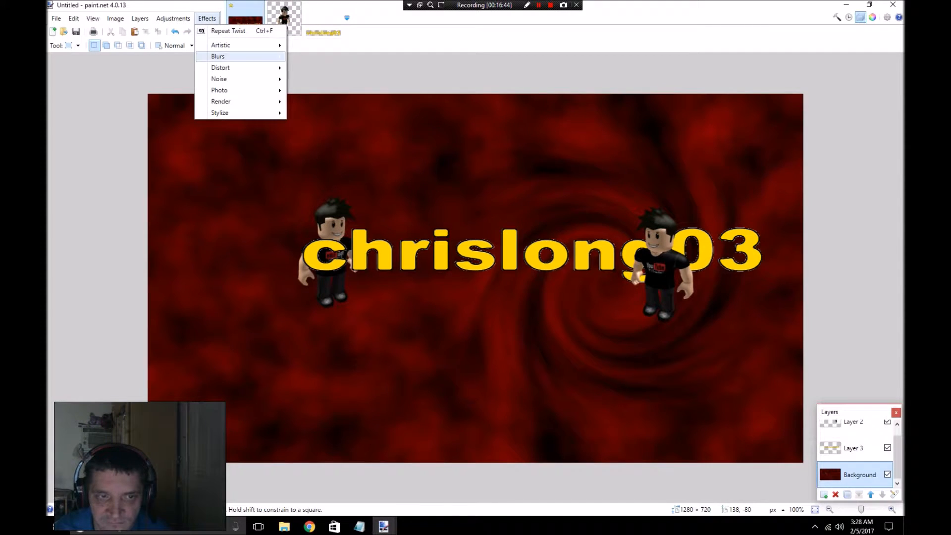
pyautogui.moveTo(220, 45)
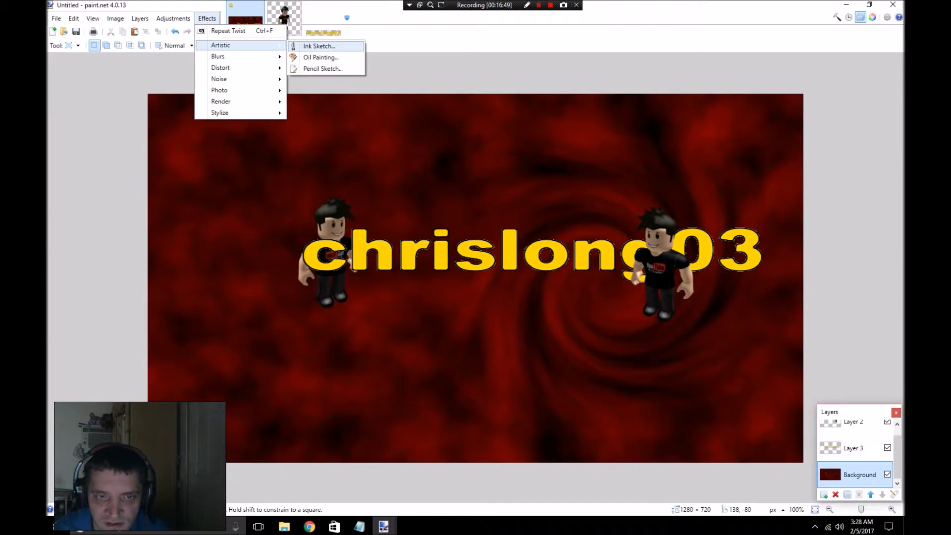
pyautogui.click(319, 46)
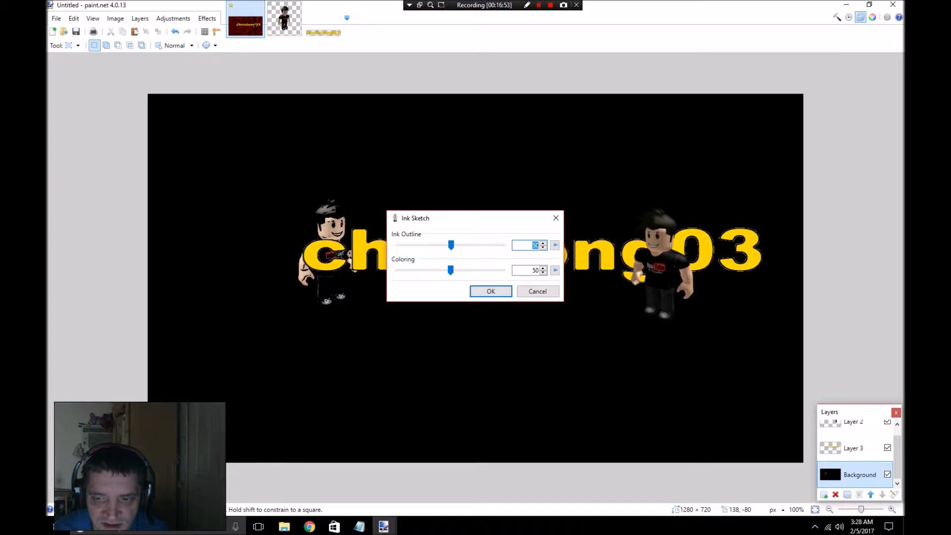
pyautogui.moveTo(450, 270); pyautogui.dragTo(503, 270)
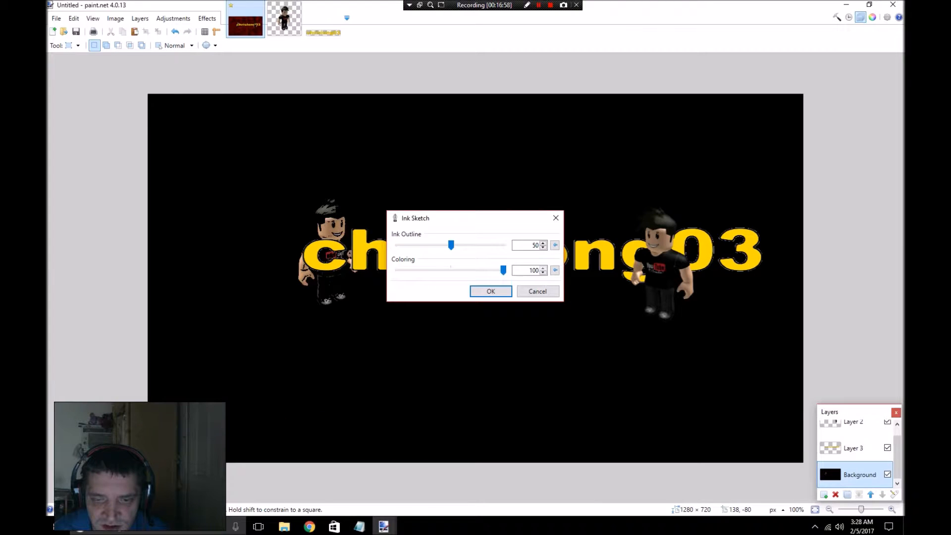
pyautogui.moveTo(478, 218)
pyautogui.mouseDown()
pyautogui.moveTo(437, 381)
pyautogui.moveTo(426, 344)
pyautogui.mouseUp()
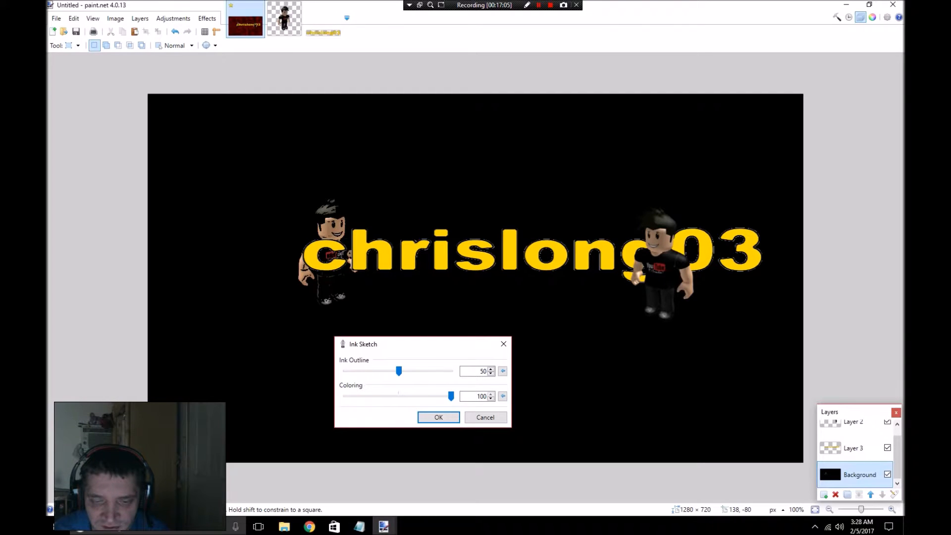
pyautogui.moveTo(426, 344); pyautogui.dragTo(434, 265)
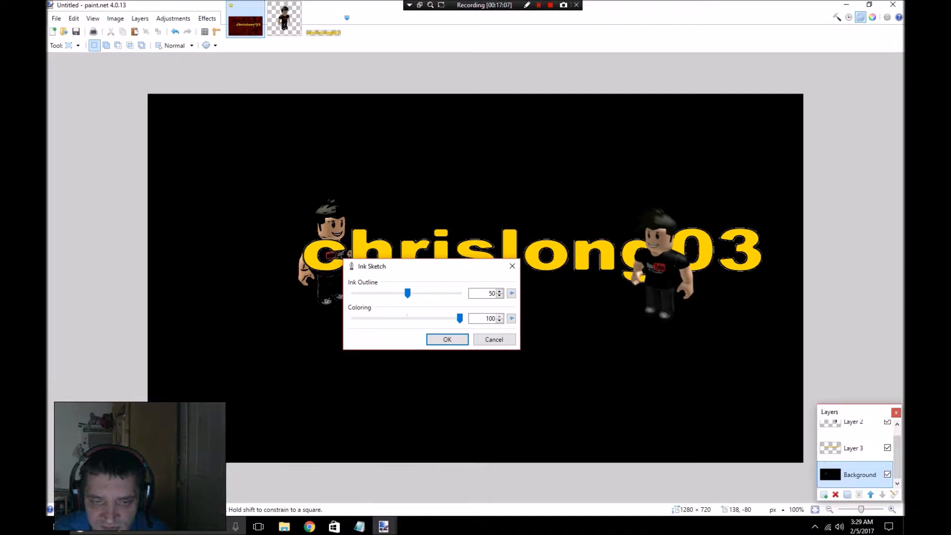
pyautogui.moveTo(460, 319); pyautogui.dragTo(407, 319)
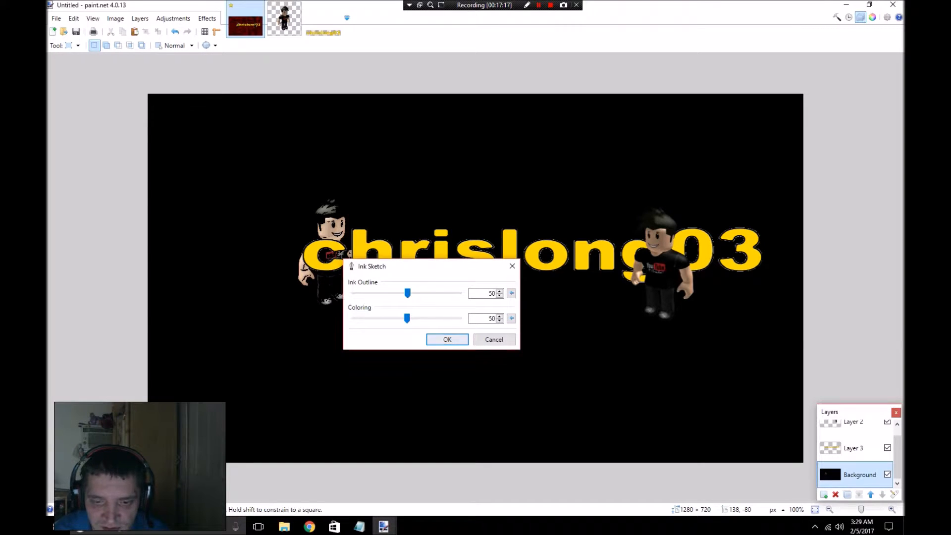
pyautogui.click(494, 339)
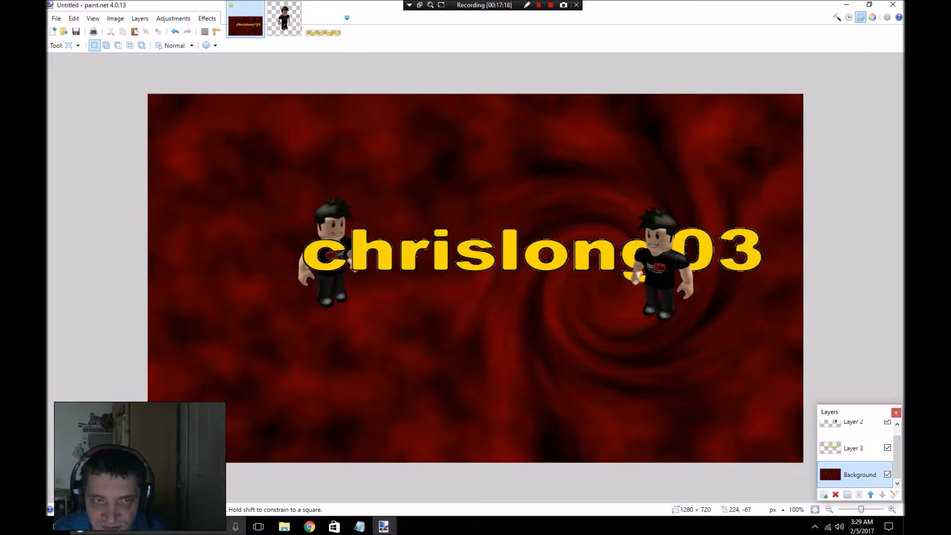
# Step: Switch to the character image, select all of it and apply Ink Sketch with ink outline 50 and coloring 50
pyautogui.click(284, 19)
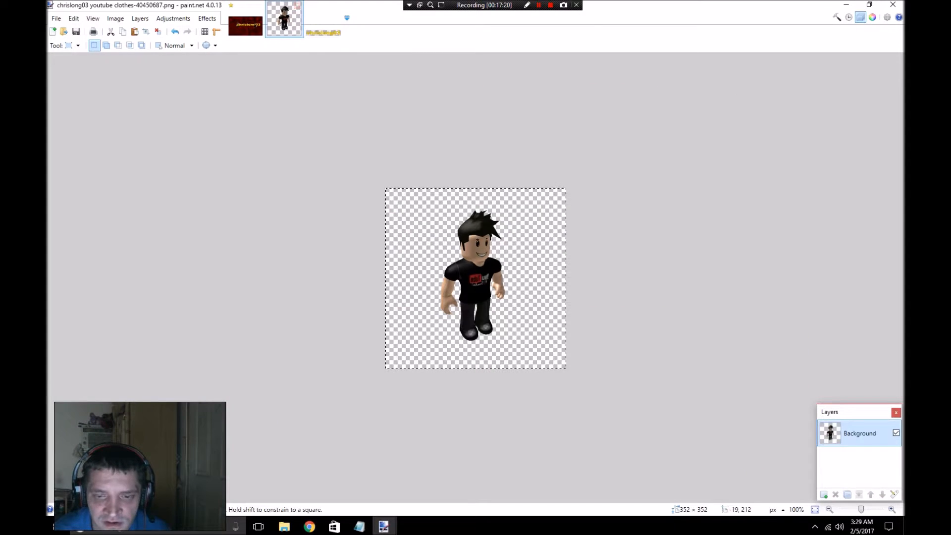
pyautogui.hotkey('ctrl', 'a')
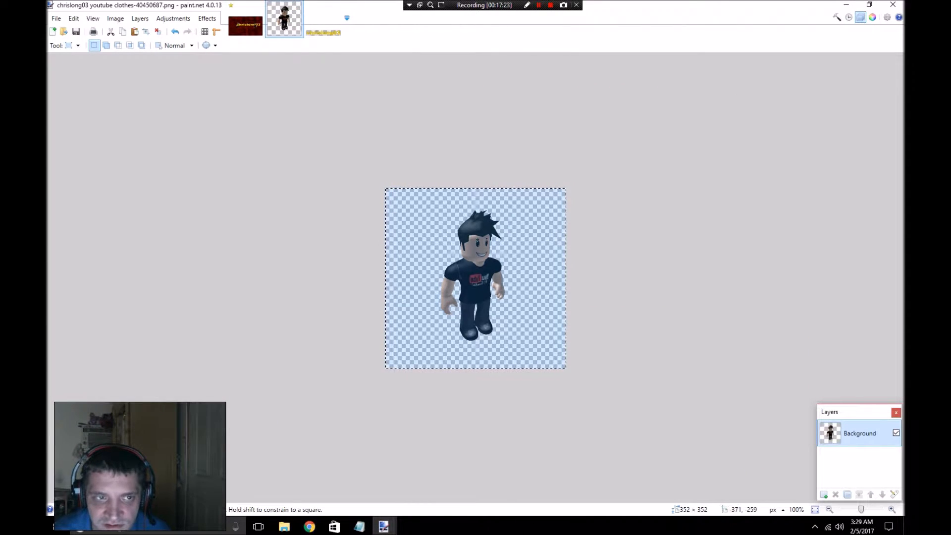
pyautogui.click(207, 18)
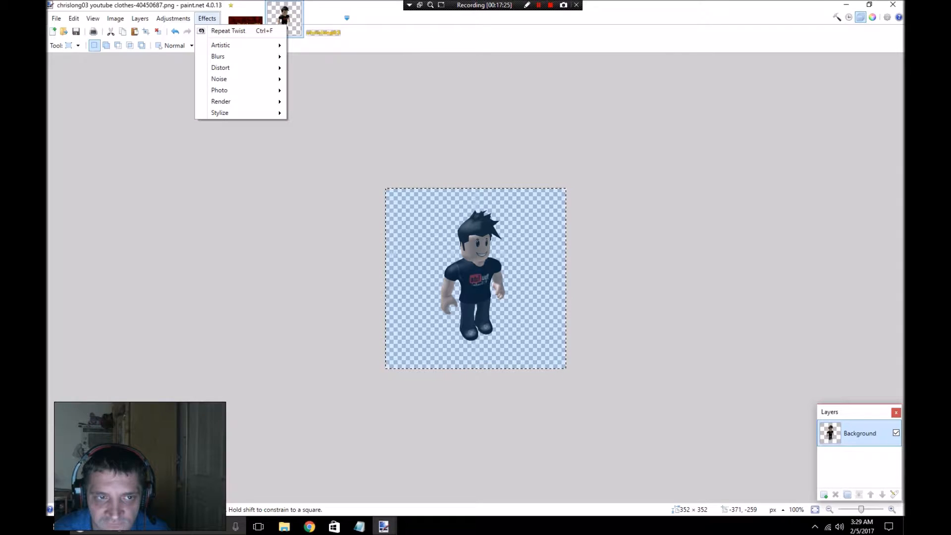
pyautogui.moveTo(220, 45)
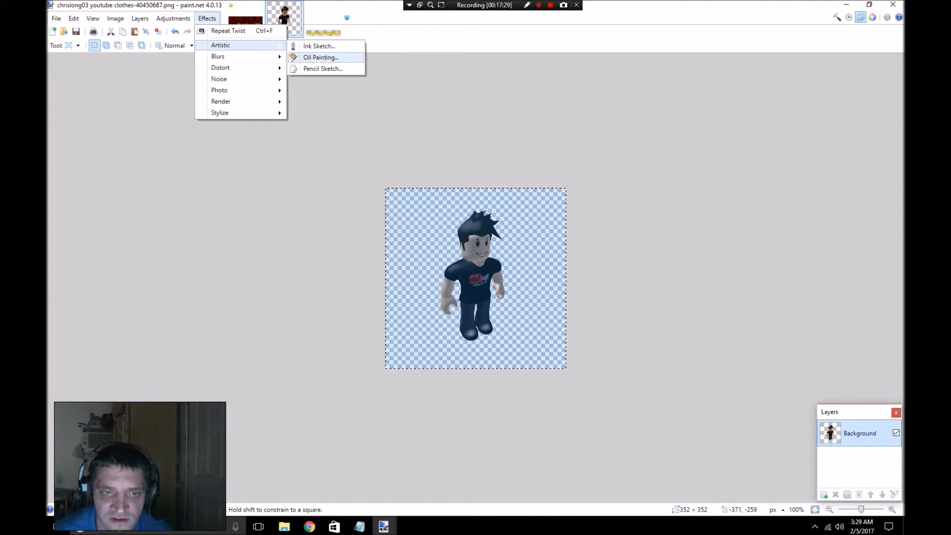
pyautogui.click(319, 46)
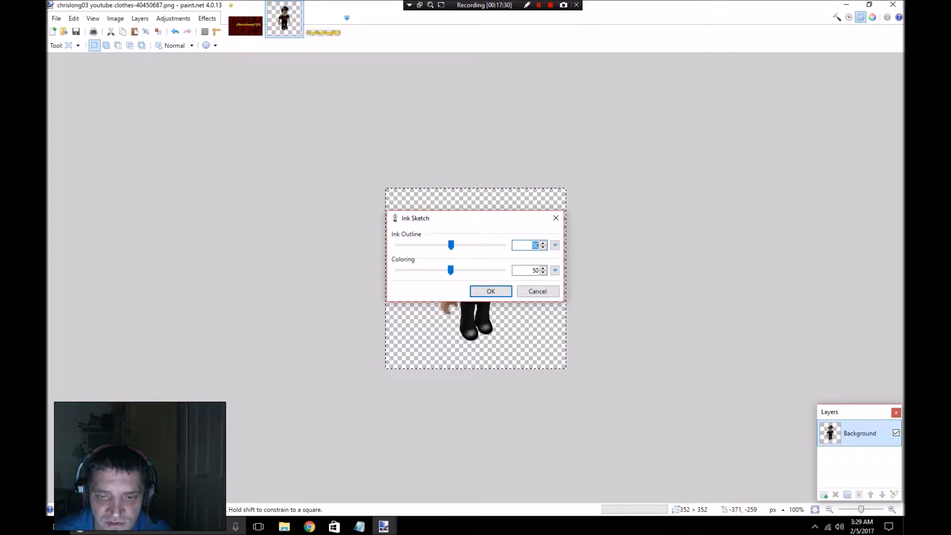
pyautogui.moveTo(456, 224)
pyautogui.mouseDown()
pyautogui.moveTo(201, 254)
pyautogui.moveTo(223, 164)
pyautogui.moveTo(252, 164)
pyautogui.mouseUp()
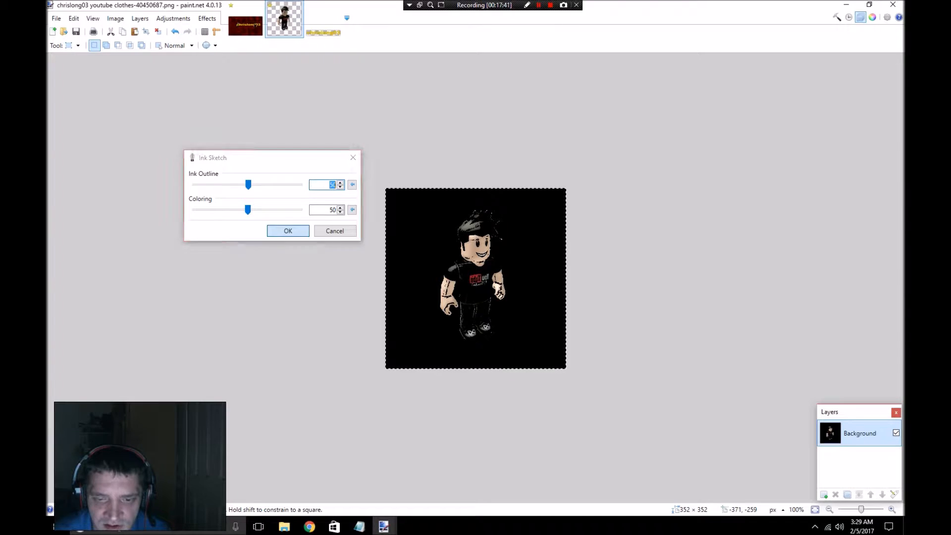
pyautogui.press('Return')
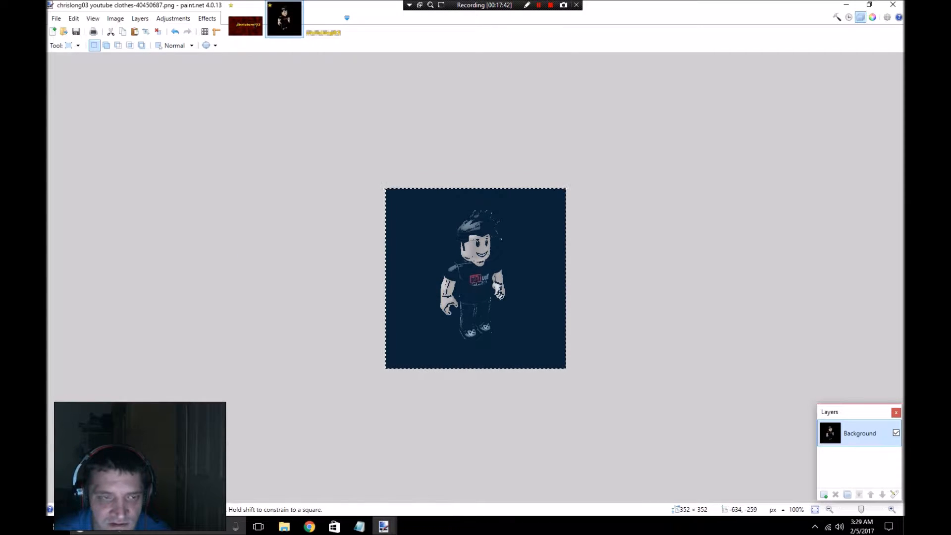
# Step: Try to isolate the black backdrop around the character with the Magic Wand at 50% tolerance, clearing the selection after each attempt
pyautogui.click(74, 45)
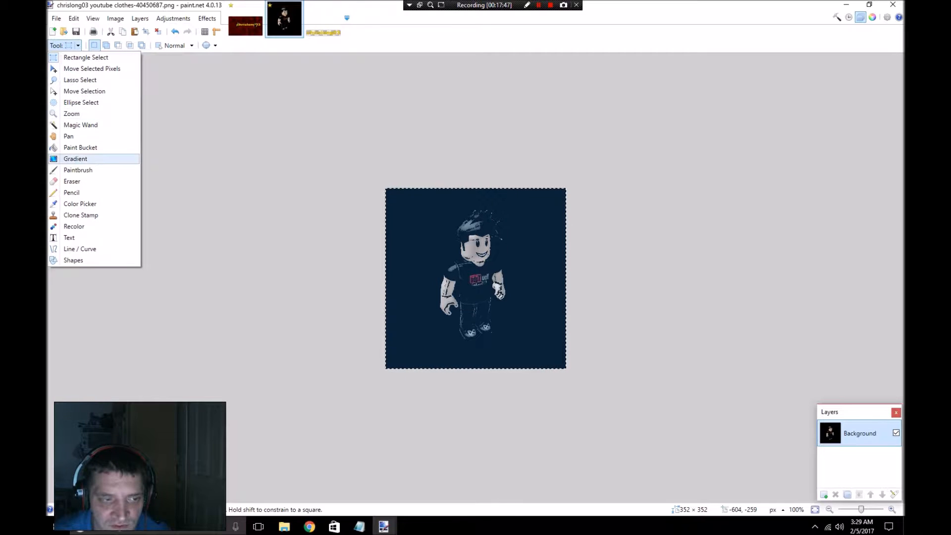
pyautogui.click(81, 124)
pyautogui.click(396, 207)
pyautogui.hotkey('ctrl', 'd')
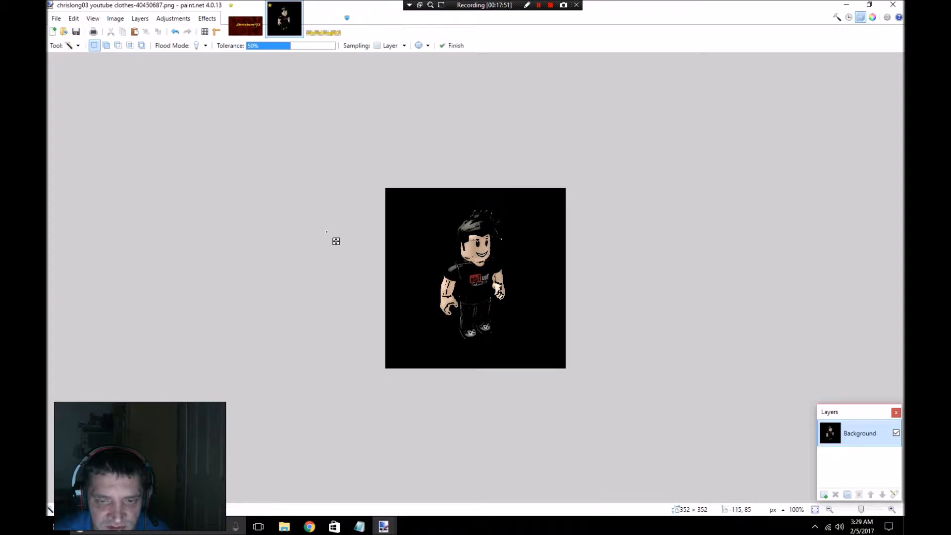
pyautogui.click(389, 232)
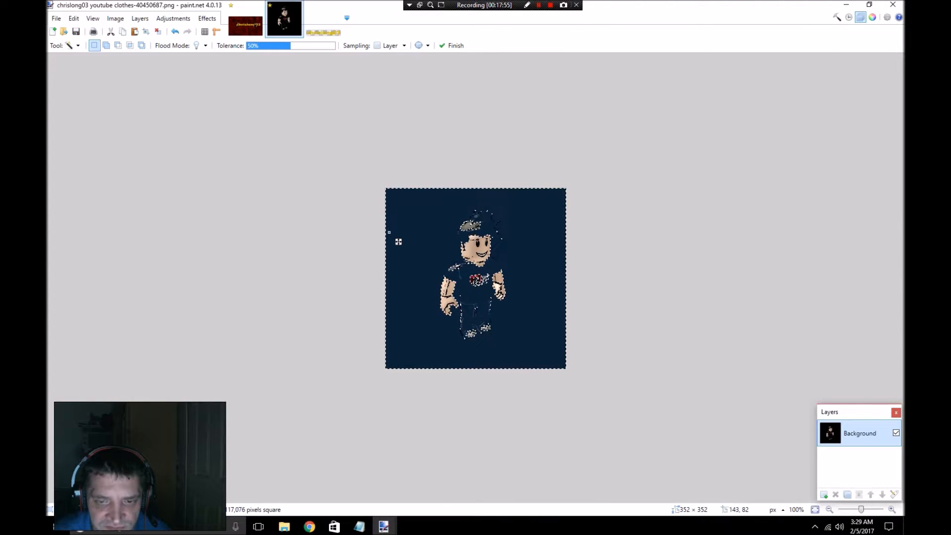
pyautogui.click(463, 226)
pyautogui.click(433, 265)
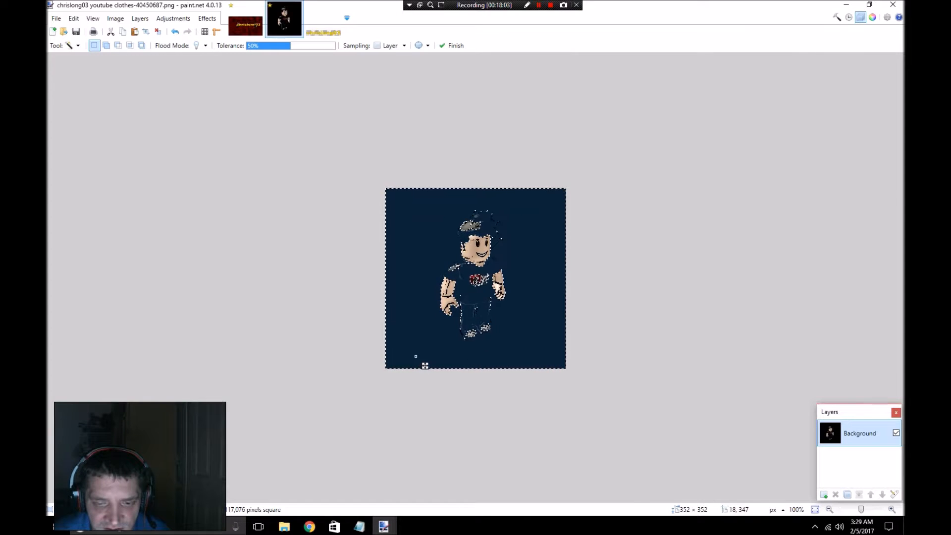
pyautogui.click(345, 359)
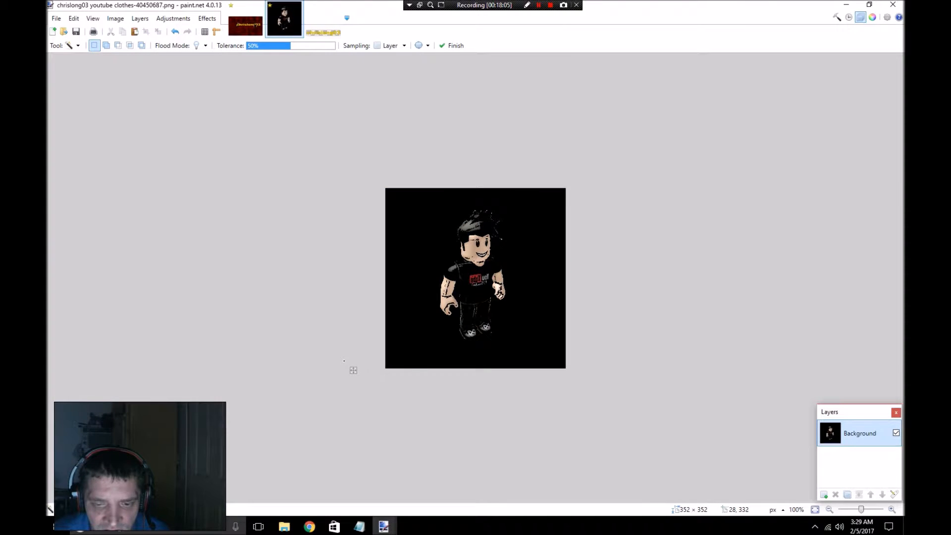
pyautogui.click(390, 354)
pyautogui.click(329, 332)
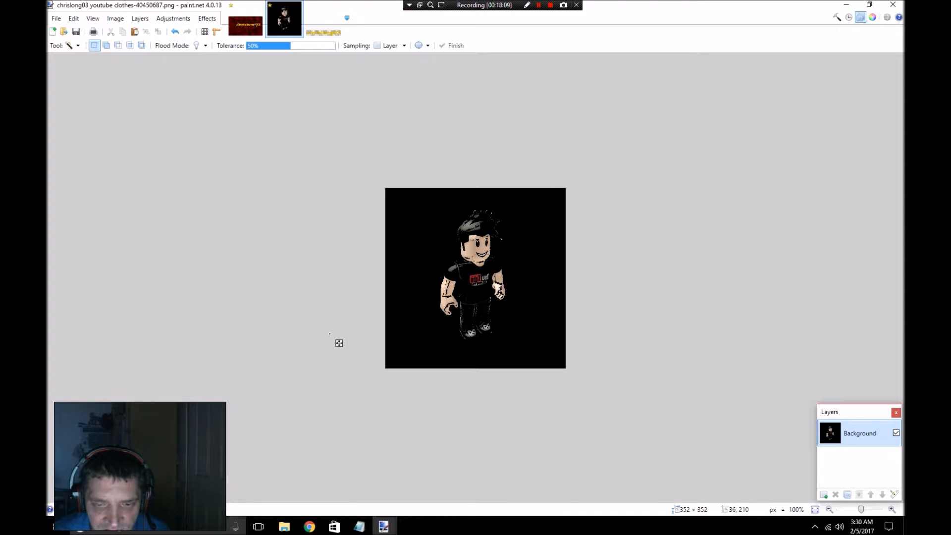
pyautogui.click(404, 296)
pyautogui.click(307, 289)
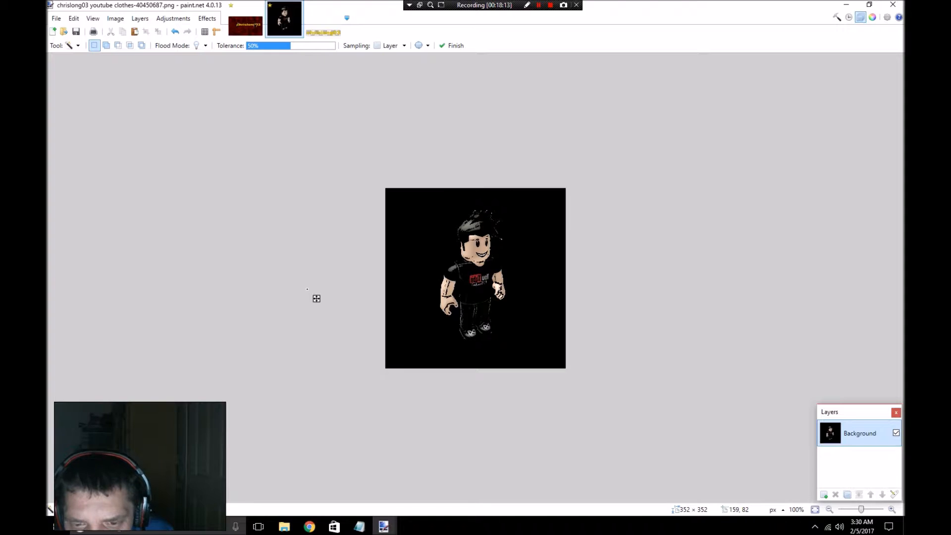
pyautogui.click(421, 251)
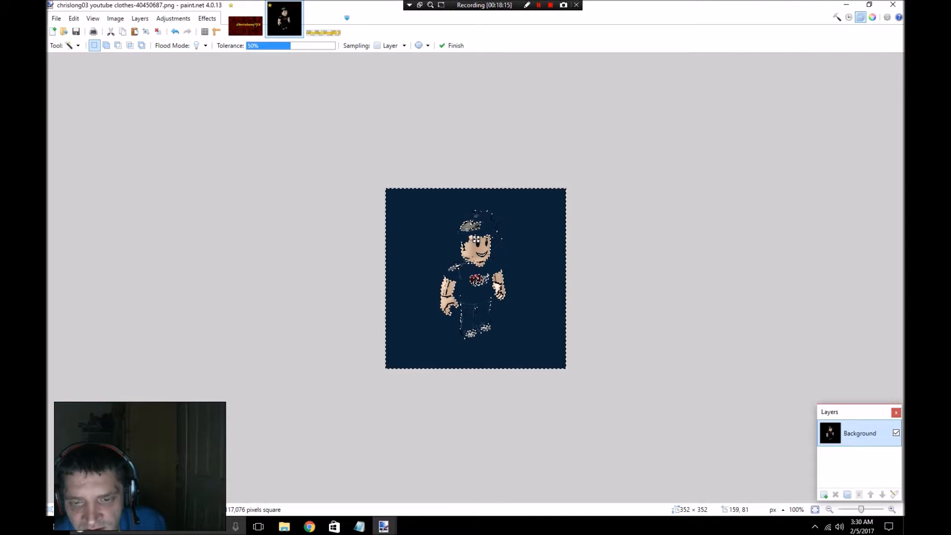
pyautogui.click(383, 281)
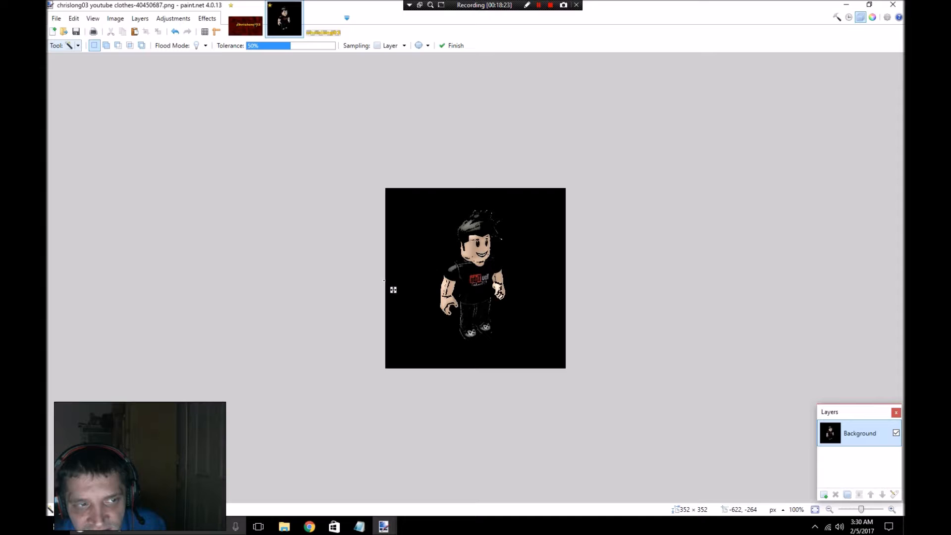
# Step: Erase a short strip of black backdrop along the upper-left edge of the character's hair with the Eraser at brush width 2
pyautogui.click(70, 46)
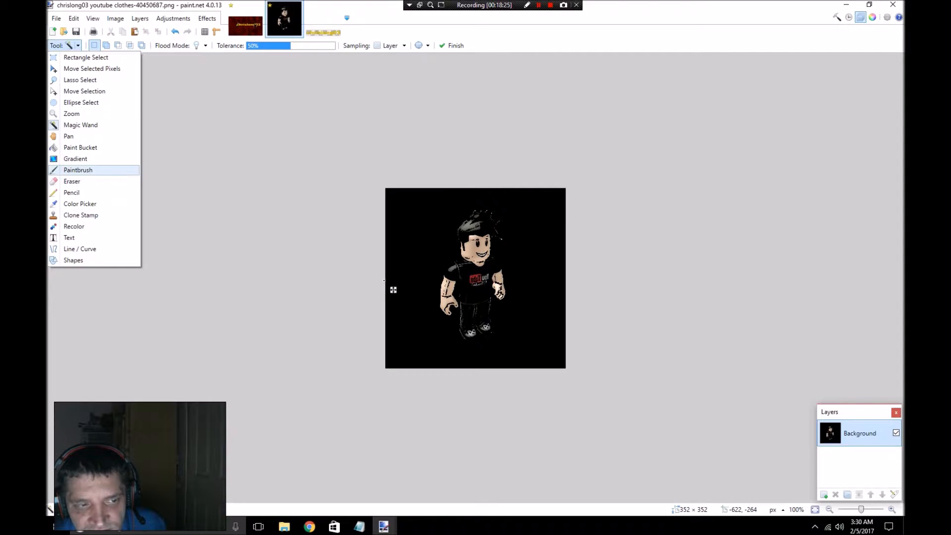
pyautogui.click(89, 182)
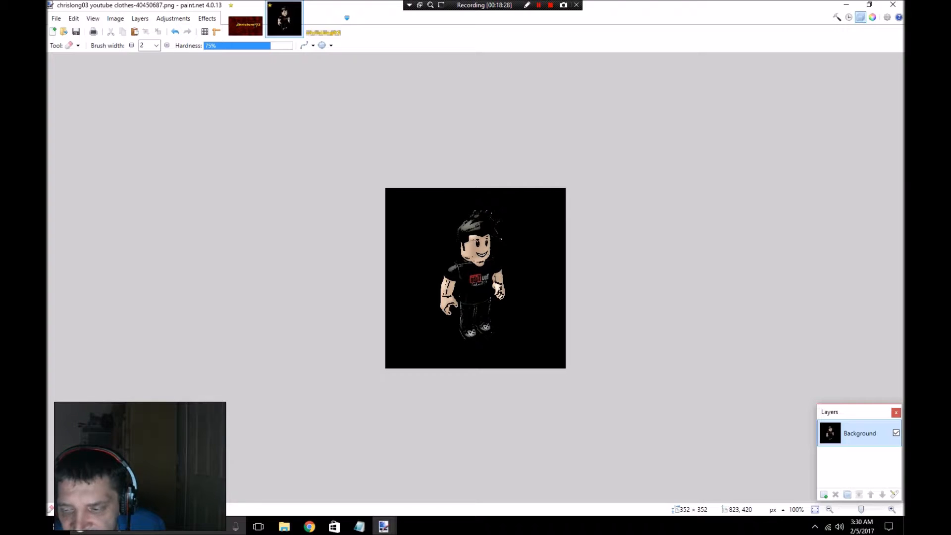
pyautogui.moveTo(860, 509); pyautogui.dragTo(872, 509)
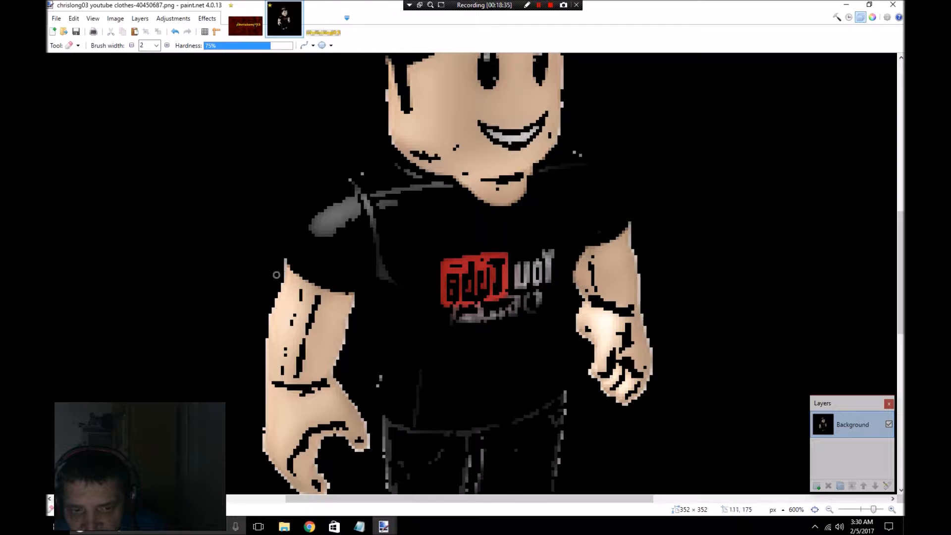
pyautogui.scroll(-4, 247, 377)
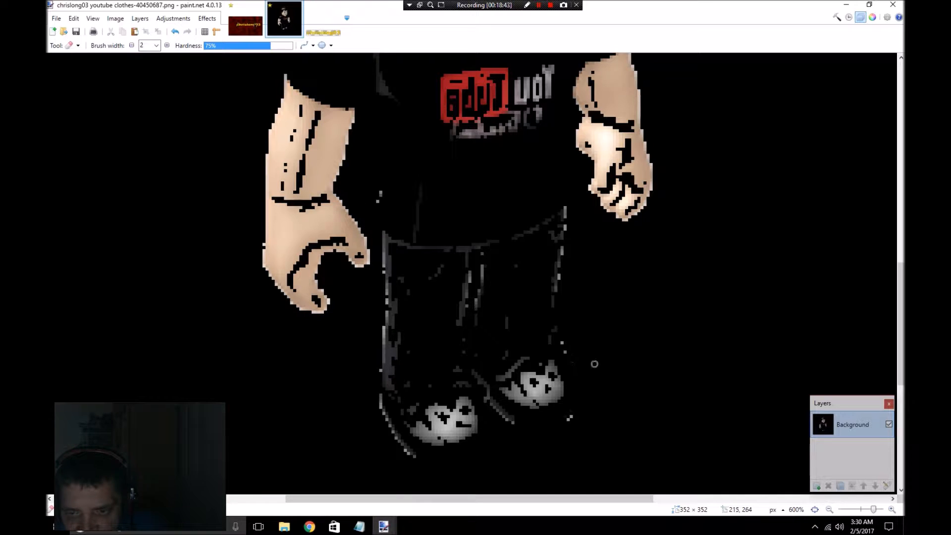
pyautogui.scroll(-3, 581, 323)
pyautogui.scroll(8, 583, 323)
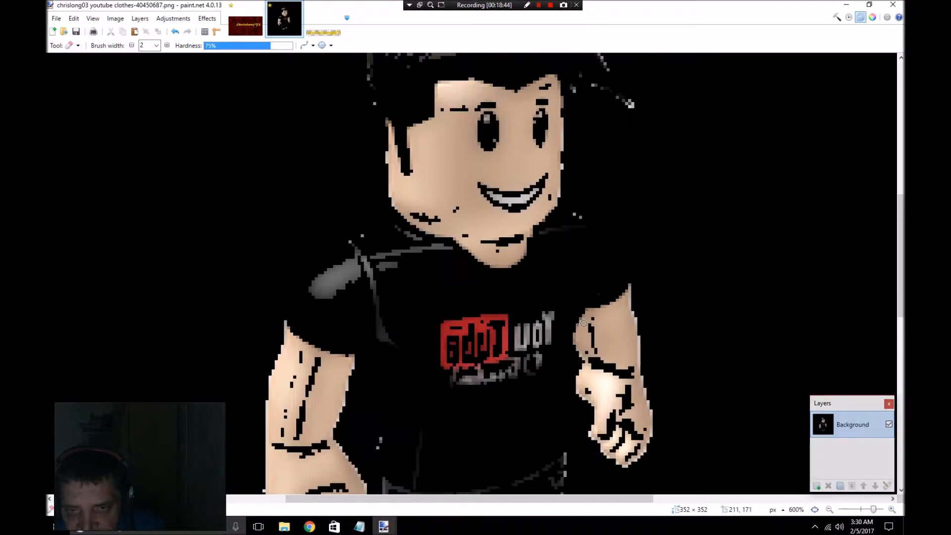
pyautogui.scroll(10, 584, 323)
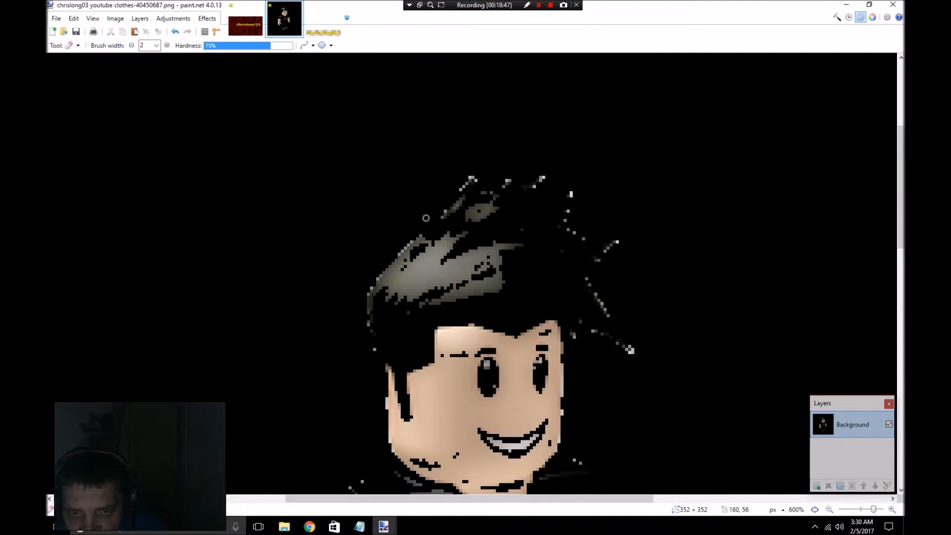
pyautogui.moveTo(432, 217)
pyautogui.mouseDown()
pyautogui.moveTo(414, 234)
pyautogui.moveTo(438, 211)
pyautogui.mouseUp()
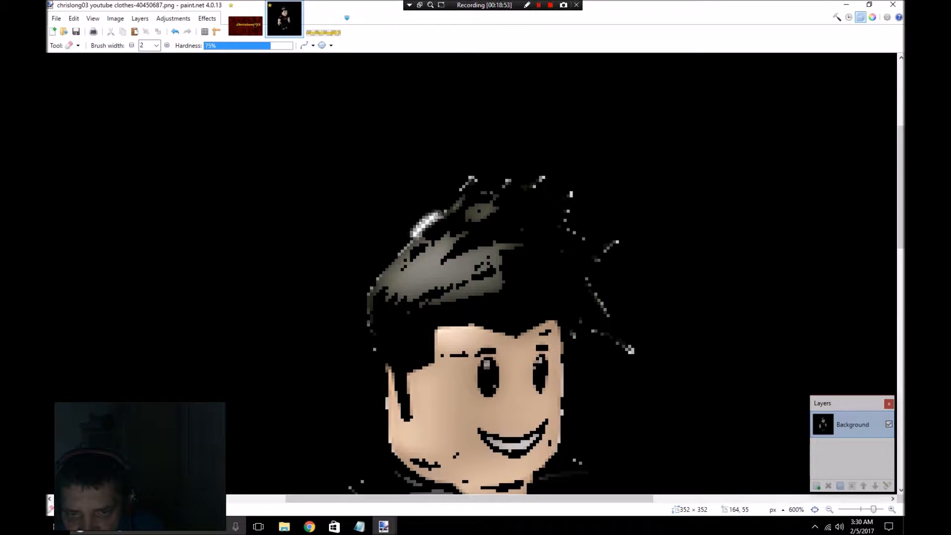
# Step: Try selecting the black backdrop around the character with the Magic Wand at 50% tolerance, and undo the selection
pyautogui.scroll(-1, 362, 219)
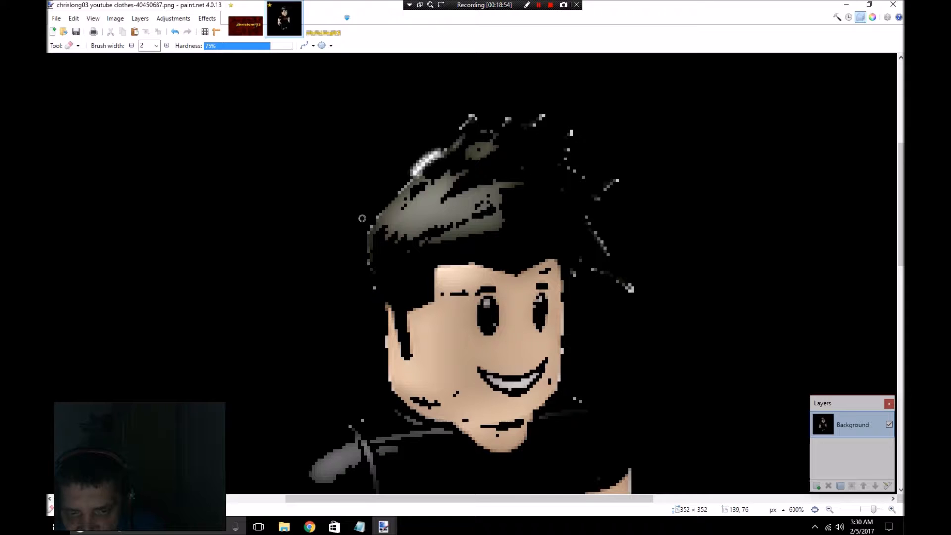
pyautogui.scroll(-5, 363, 299)
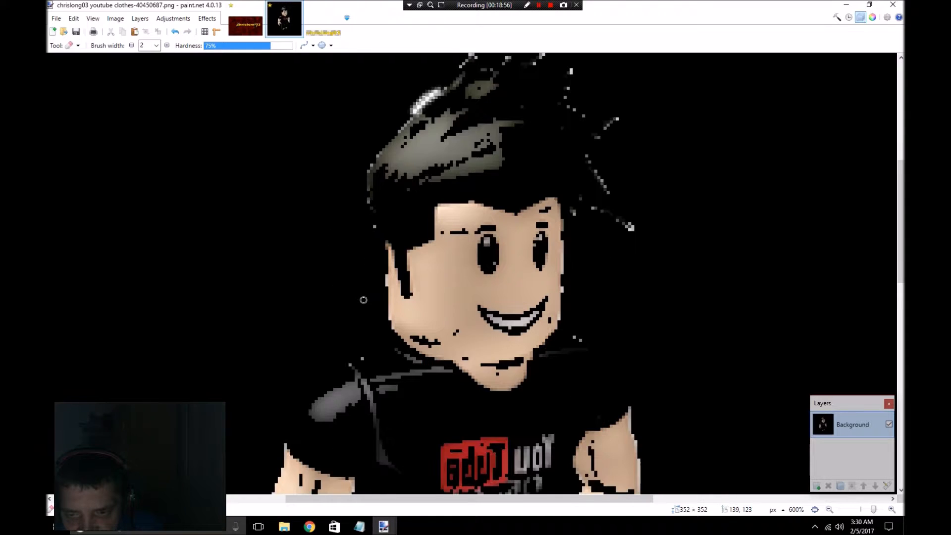
pyautogui.scroll(4, 363, 300)
pyautogui.scroll(-1, 355, 313)
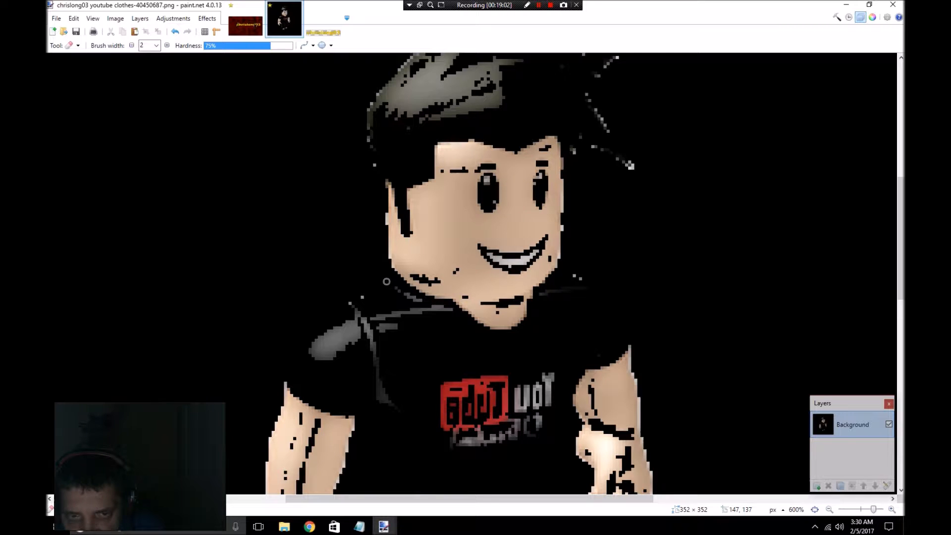
pyautogui.scroll(3, 386, 281)
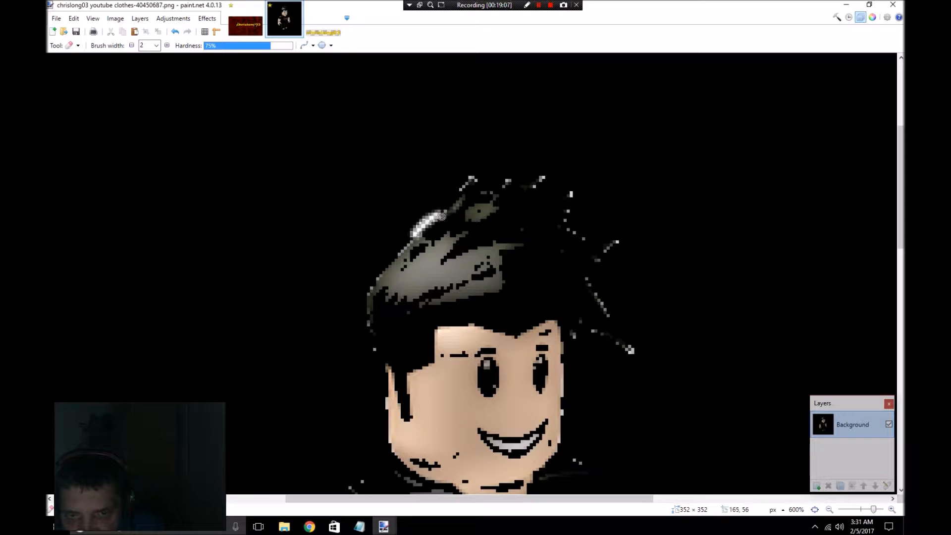
pyautogui.scroll(-2, 442, 216)
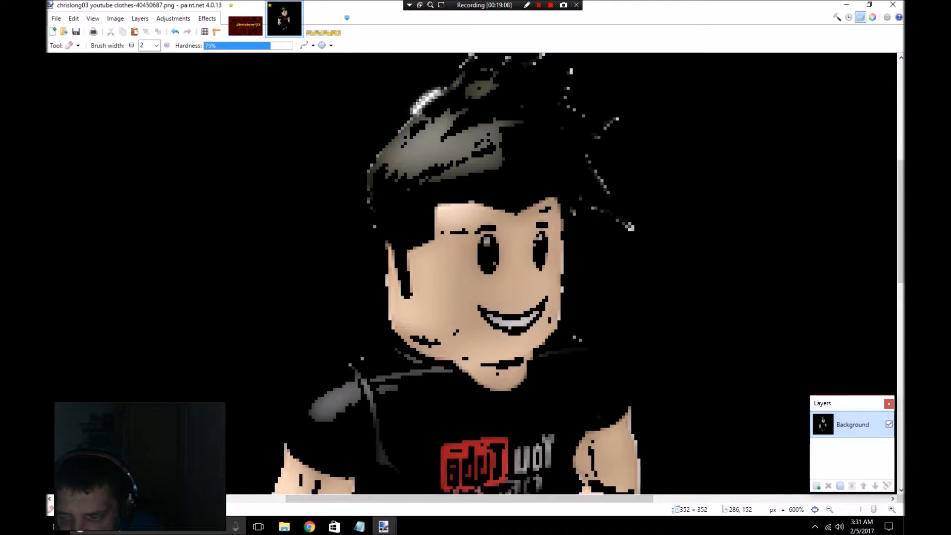
pyautogui.scroll(-6, 472, 272)
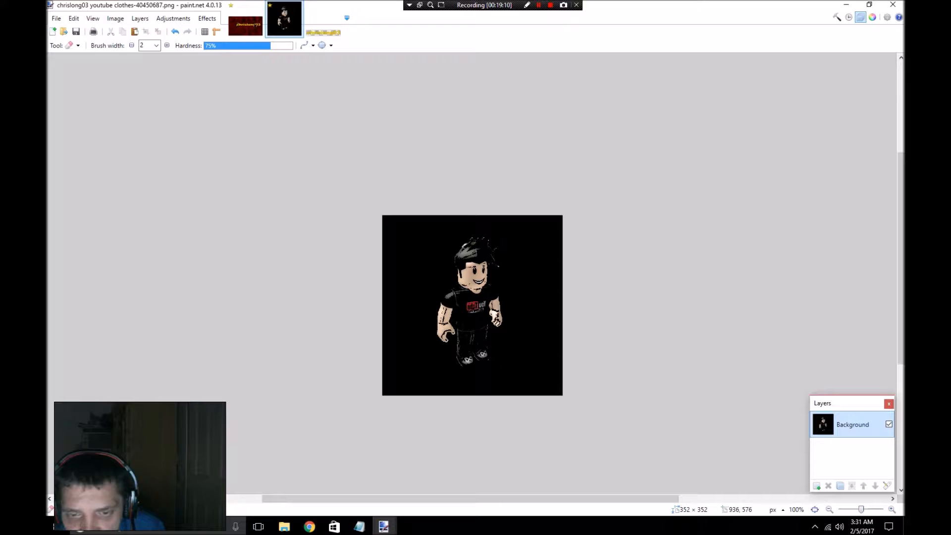
pyautogui.click(74, 46)
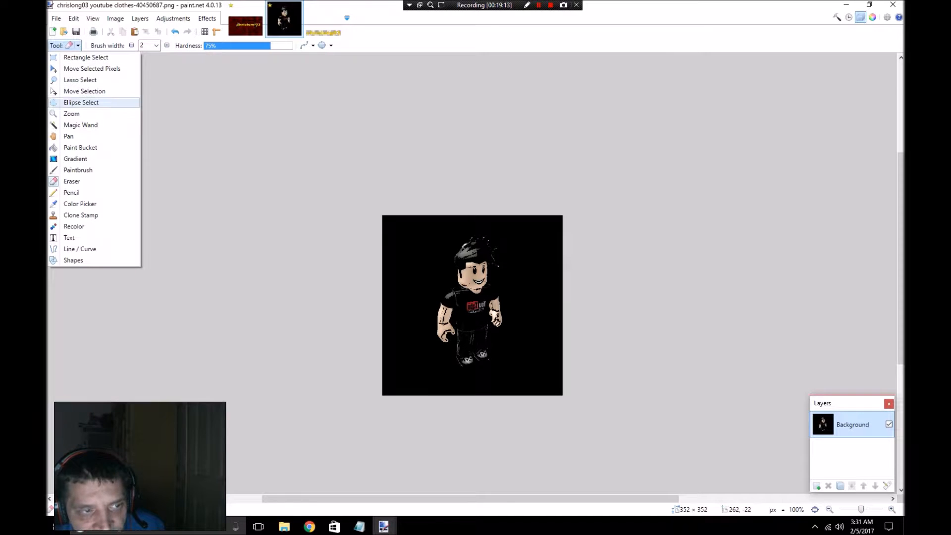
pyautogui.click(81, 124)
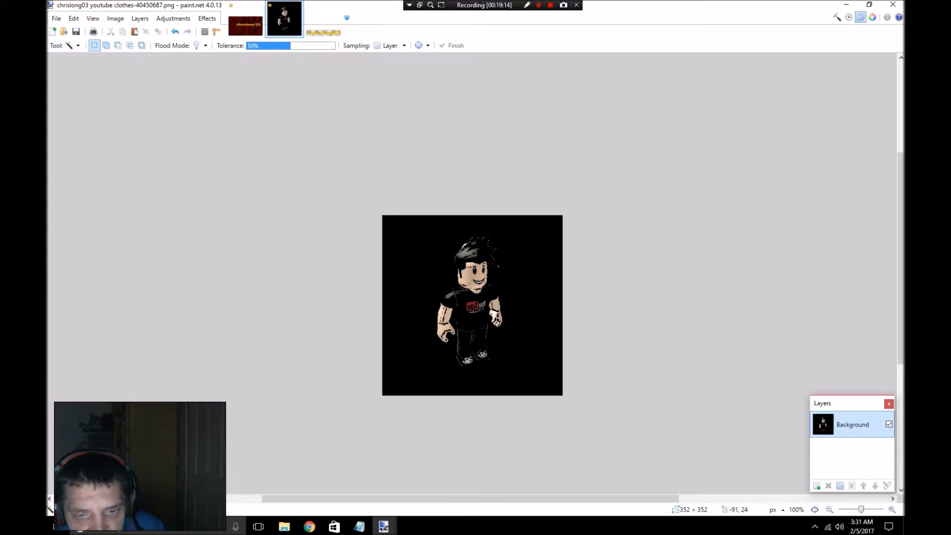
pyautogui.click(415, 253)
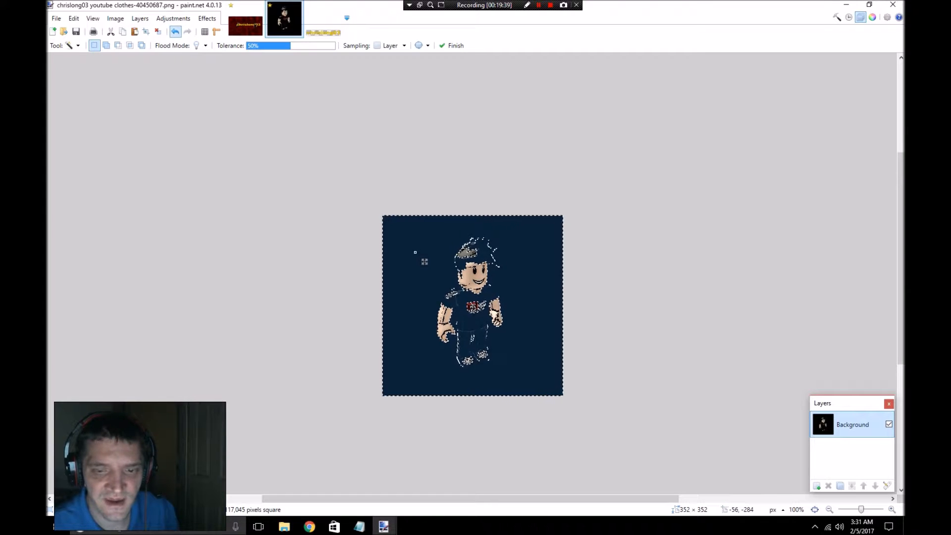
pyautogui.click(174, 32)
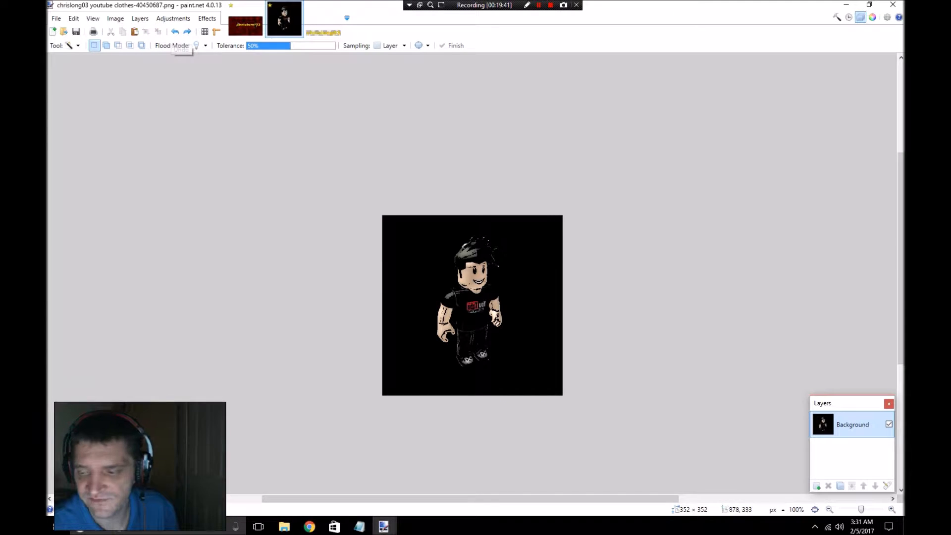
# Step: Erase the black backdrop along the left side of the hair up to the first spikes at the crown, using the Eraser
pyautogui.moveTo(860, 509); pyautogui.dragTo(869, 509)
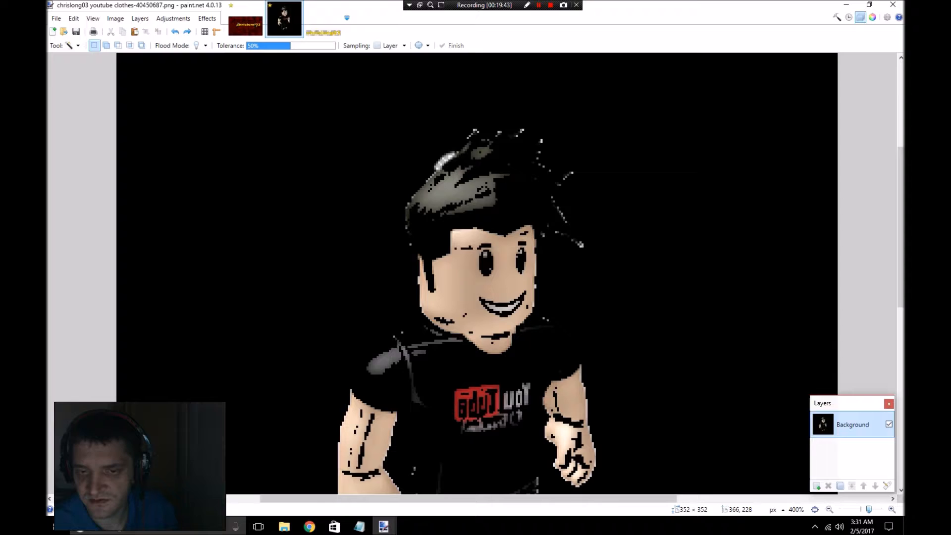
pyautogui.scroll(1, 806, 386)
pyautogui.scroll(1, 806, 386)
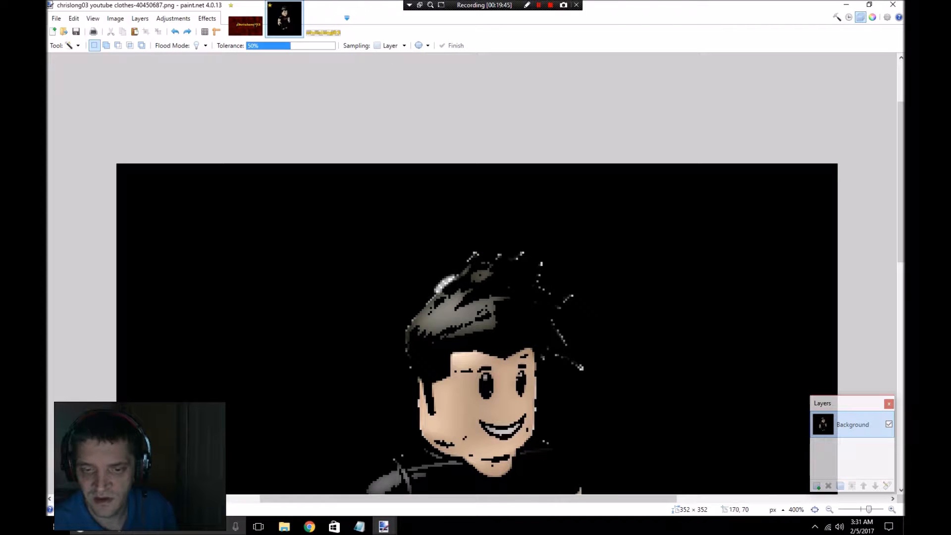
pyautogui.click(73, 46)
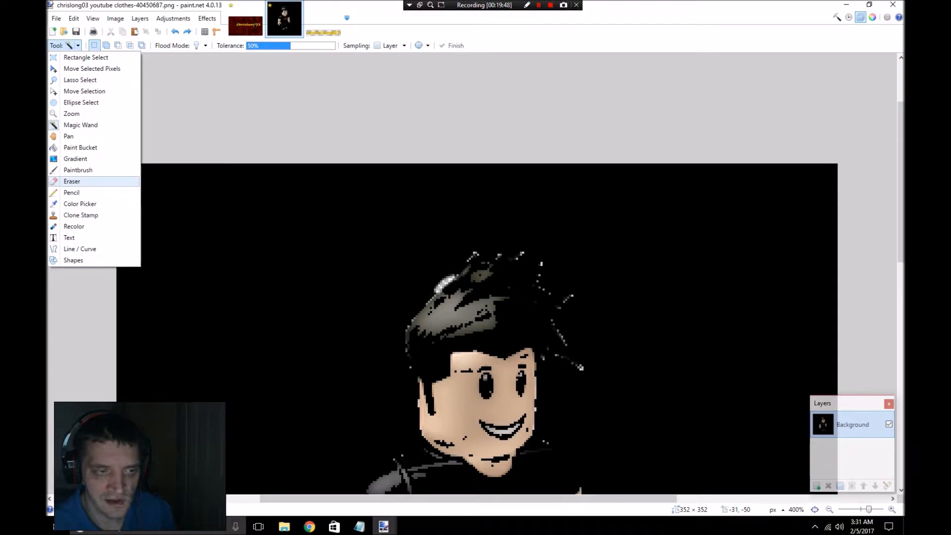
pyautogui.click(72, 181)
pyautogui.moveTo(437, 287); pyautogui.dragTo(432, 293)
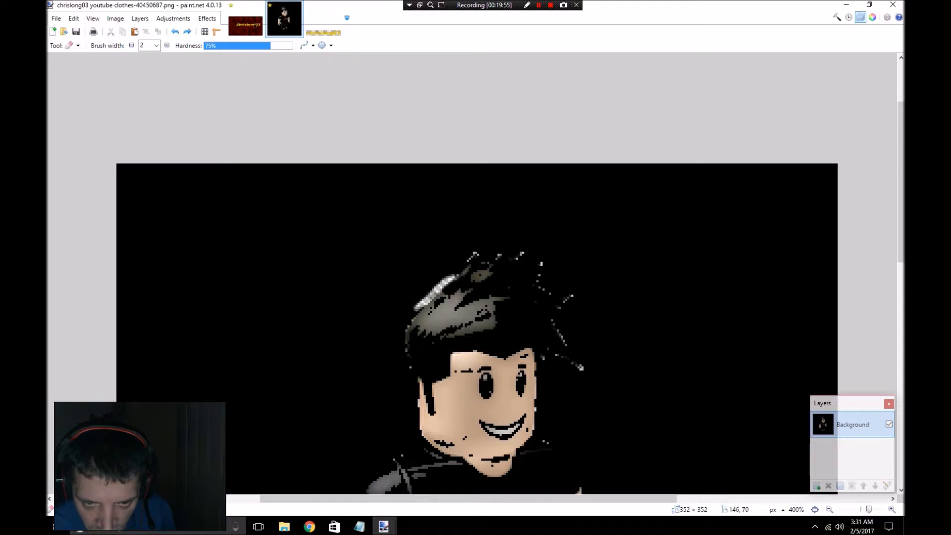
pyautogui.moveTo(414, 313)
pyautogui.mouseDown()
pyautogui.moveTo(408, 318)
pyautogui.moveTo(457, 271)
pyautogui.mouseUp()
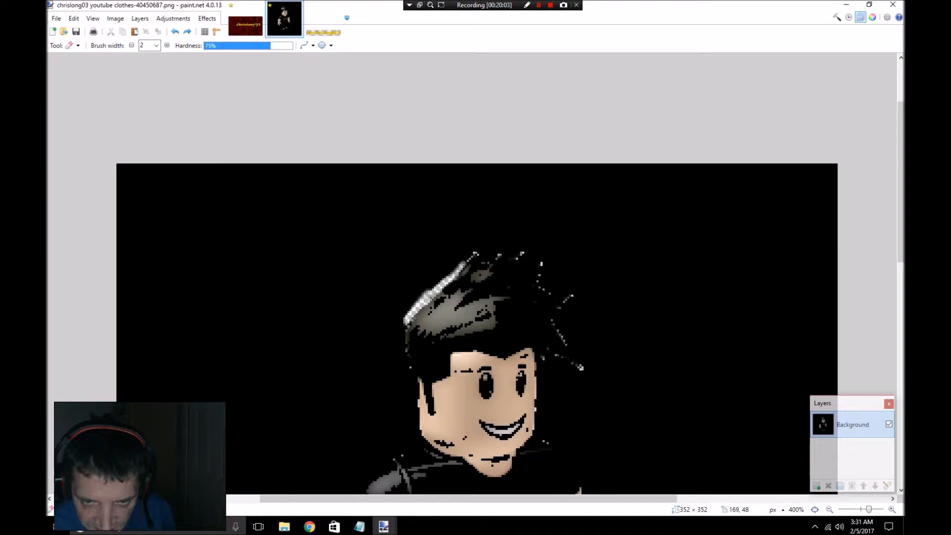
pyautogui.click(465, 260)
pyautogui.moveTo(469, 257); pyautogui.dragTo(470, 255)
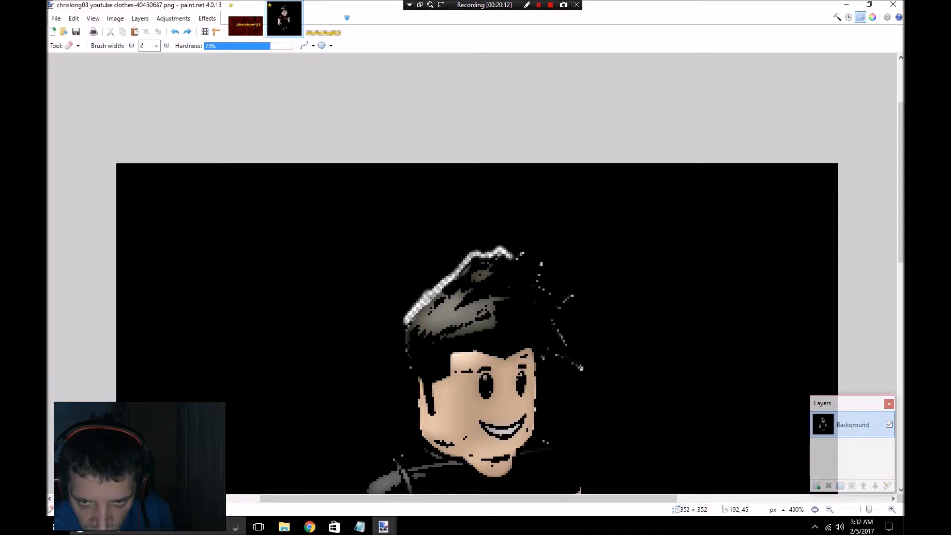
# Step: Continue erasing around the remaining hair spikes on the right and down the right edge of the face
pyautogui.moveTo(524, 247); pyautogui.dragTo(529, 247)
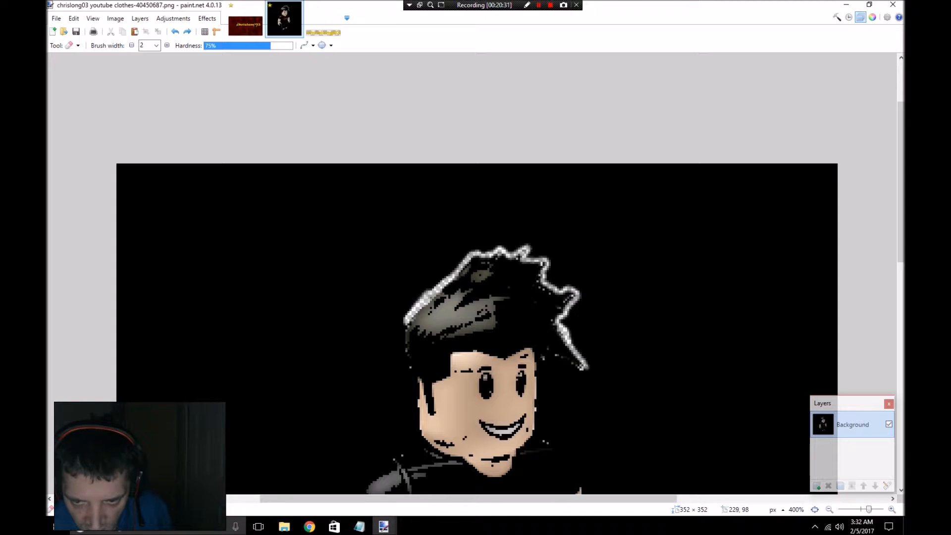
pyautogui.moveTo(576, 372)
pyautogui.mouseDown()
pyautogui.moveTo(550, 358)
pyautogui.moveTo(546, 366)
pyautogui.mouseUp()
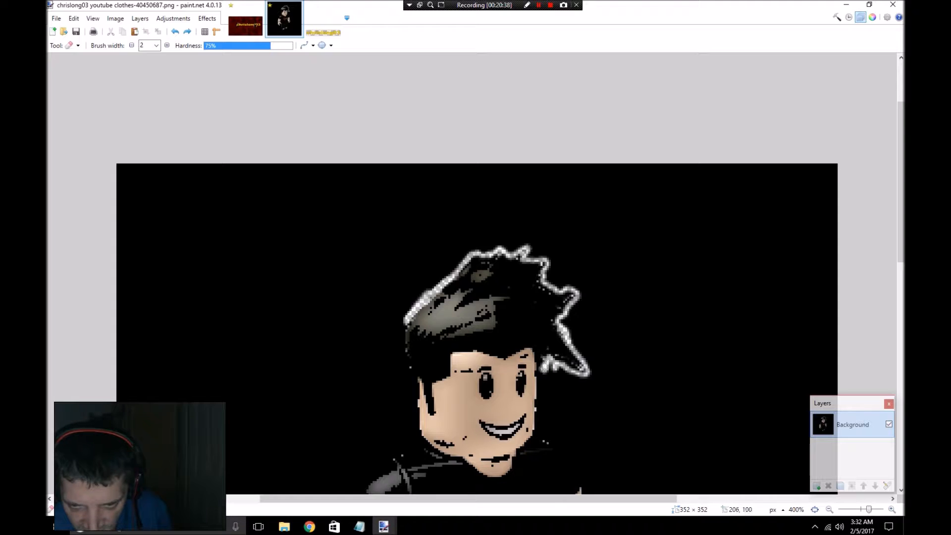
pyautogui.moveTo(539, 376); pyautogui.dragTo(537, 392)
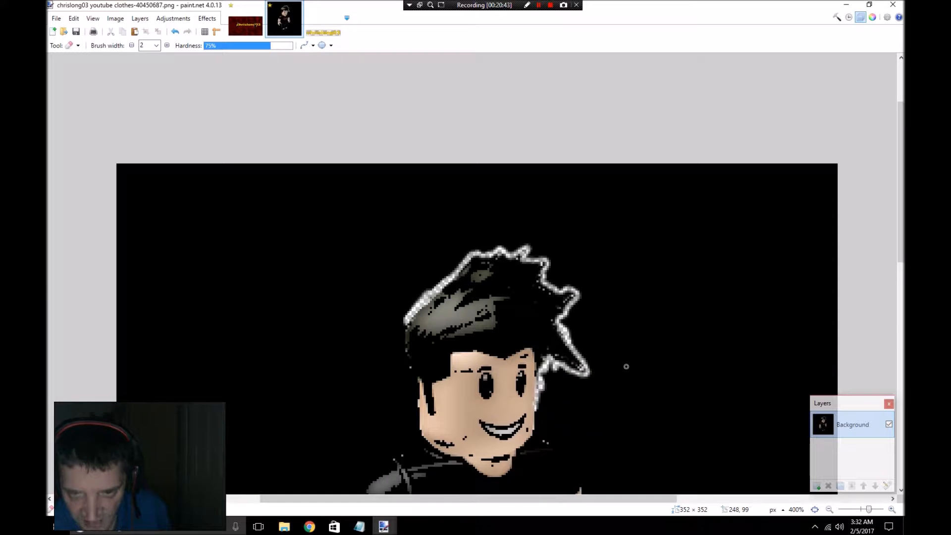
# Step: Erase an outline in the black backdrop around the outer edges and soles of both shoes
pyautogui.scroll(-5, 626, 364)
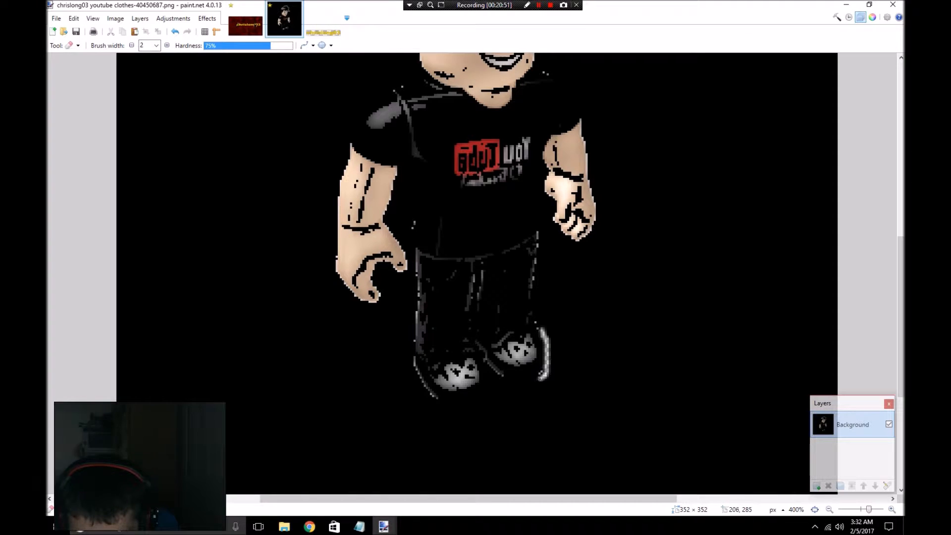
pyautogui.moveTo(505, 381); pyautogui.dragTo(499, 379)
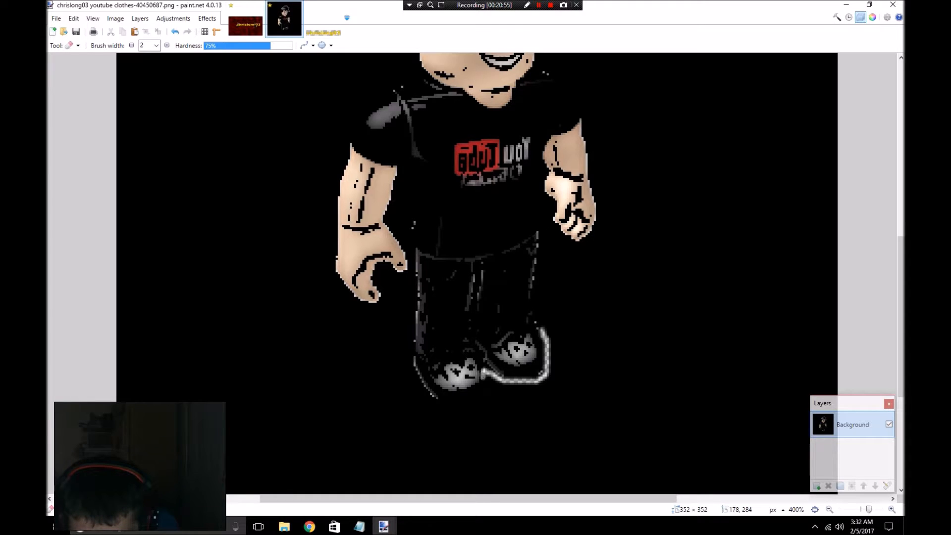
pyautogui.moveTo(464, 397)
pyautogui.mouseDown()
pyautogui.moveTo(431, 399)
pyautogui.moveTo(422, 383)
pyautogui.mouseUp()
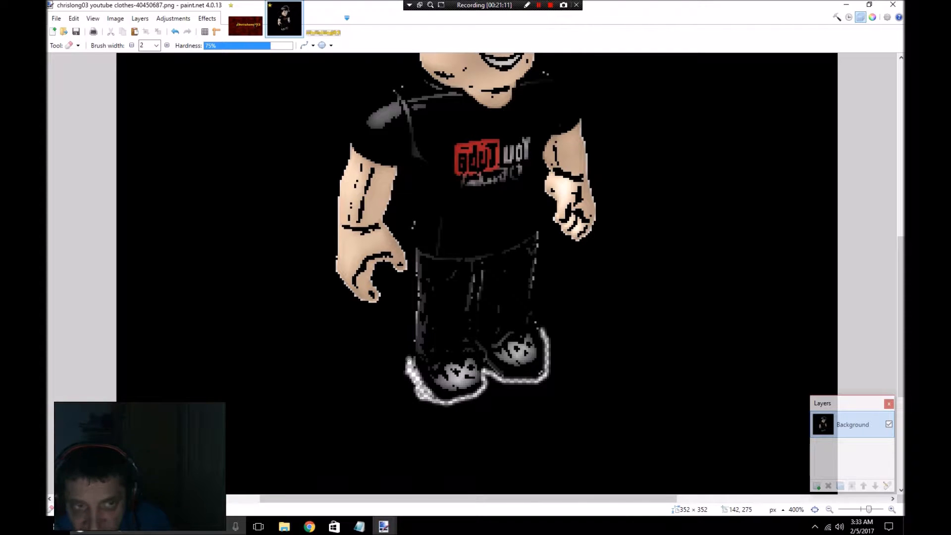
# Step: Reduce the eraser brush width to 1 and erase the backdrop beside the left shoe up to the bottom of the trouser leg
pyautogui.click(156, 45)
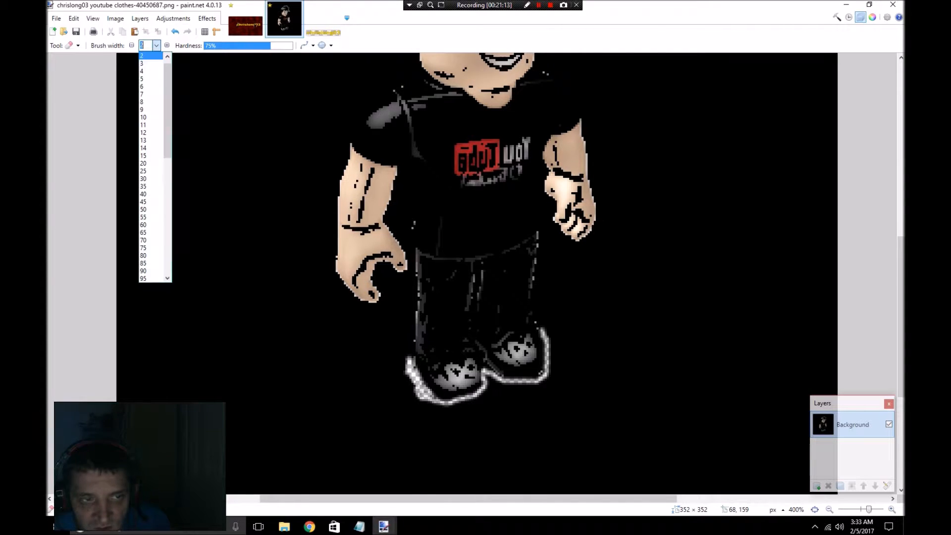
pyautogui.scroll(1, 151, 60)
pyautogui.click(150, 56)
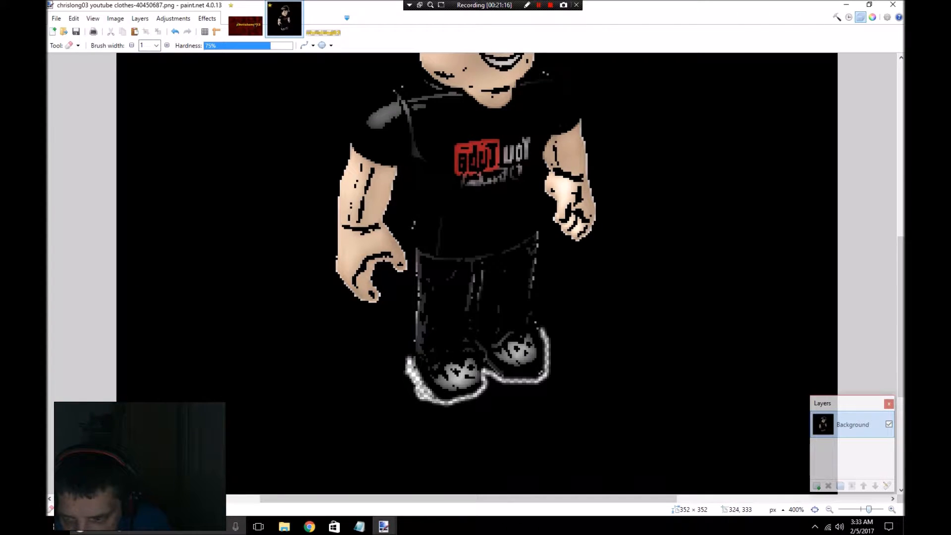
pyautogui.click(892, 509)
pyautogui.moveTo(871, 509); pyautogui.dragTo(878, 509)
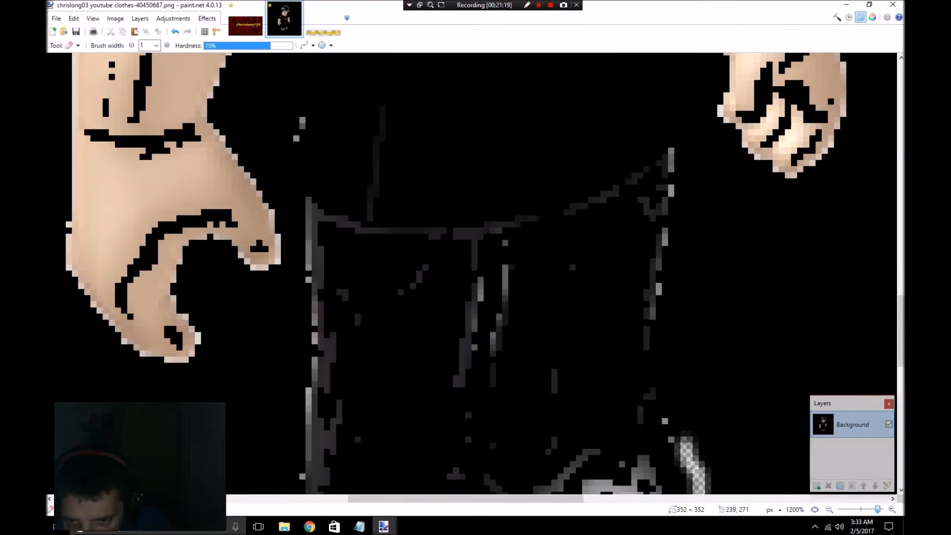
pyautogui.scroll(-5, 716, 401)
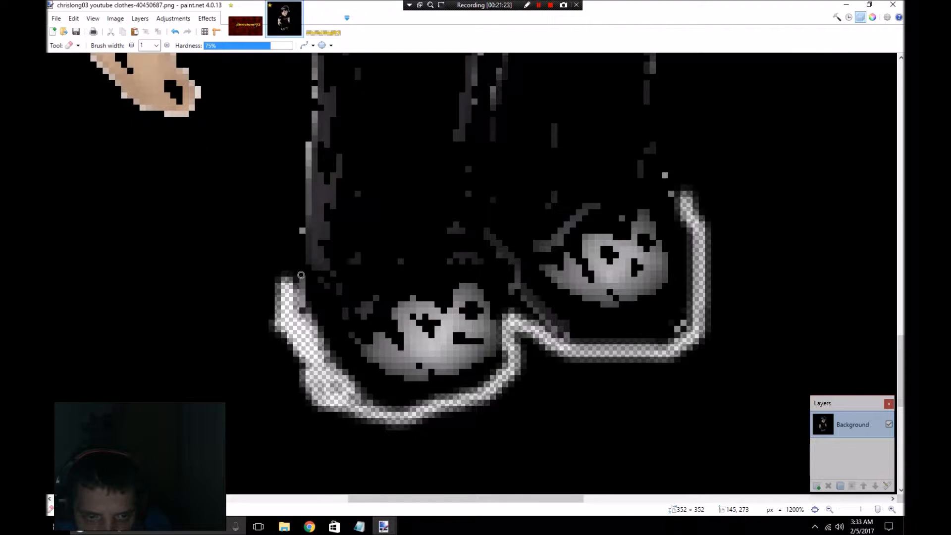
pyautogui.moveTo(298, 271)
pyautogui.mouseDown()
pyautogui.moveTo(298, 239)
pyautogui.moveTo(280, 381)
pyautogui.moveTo(299, 338)
pyautogui.moveTo(297, 241)
pyautogui.moveTo(300, 324)
pyautogui.mouseUp()
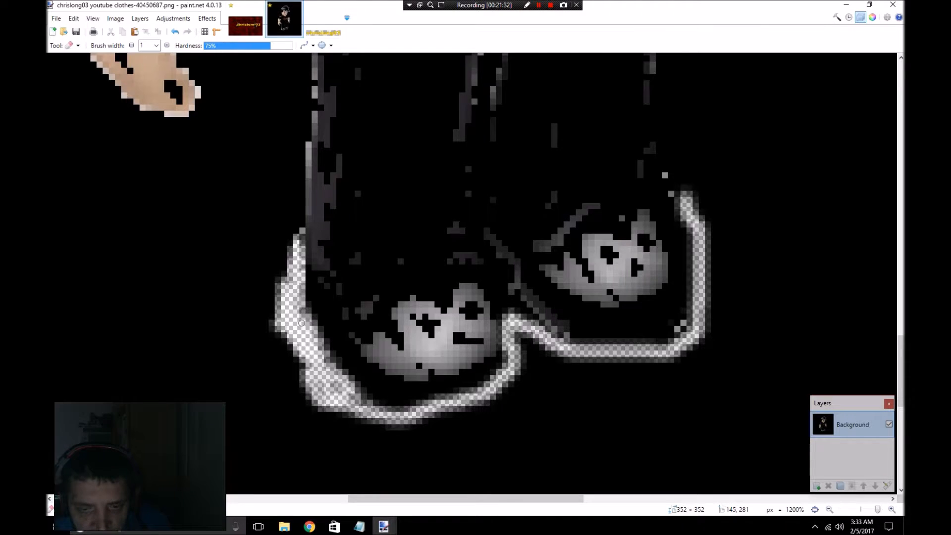
pyautogui.scroll(-1, 308, 327)
pyautogui.moveTo(877, 509); pyautogui.dragTo(860, 509)
pyautogui.scroll(4, 665, 328)
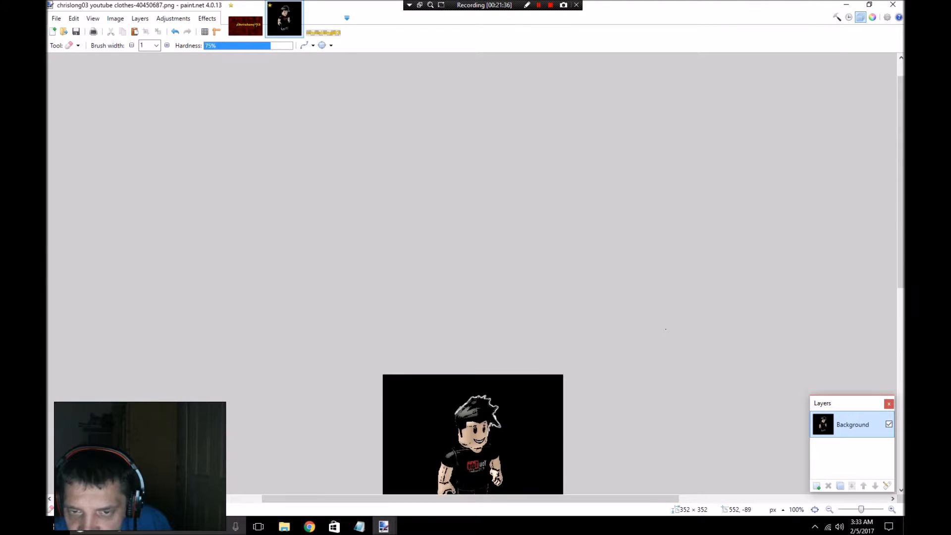
# Step: Erase a thin line in the black backdrop from the left side of the neck along the shoulder and sleeve to the arm
pyautogui.scroll(-3, 665, 329)
pyautogui.scroll(1, 666, 328)
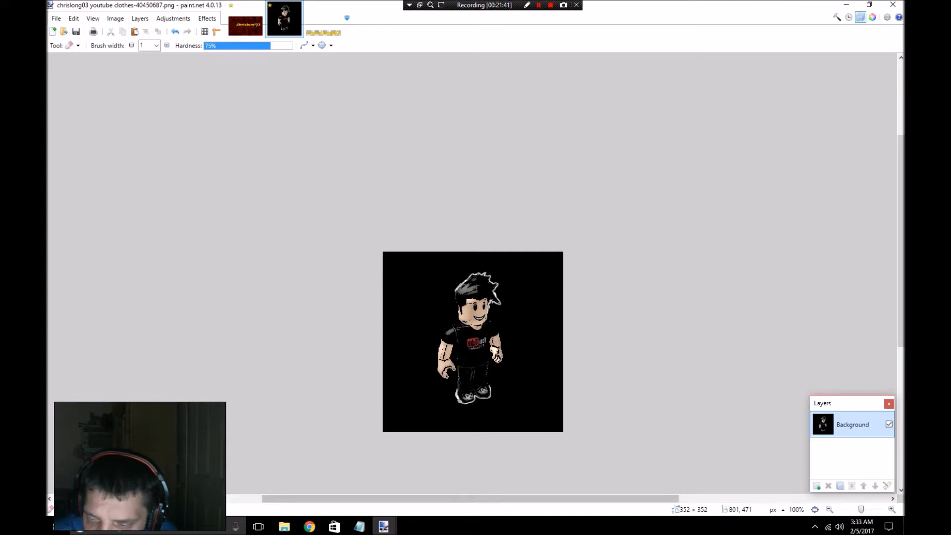
pyautogui.moveTo(861, 509); pyautogui.dragTo(871, 509)
pyautogui.scroll(-4, 642, 389)
pyautogui.scroll(-1, 643, 389)
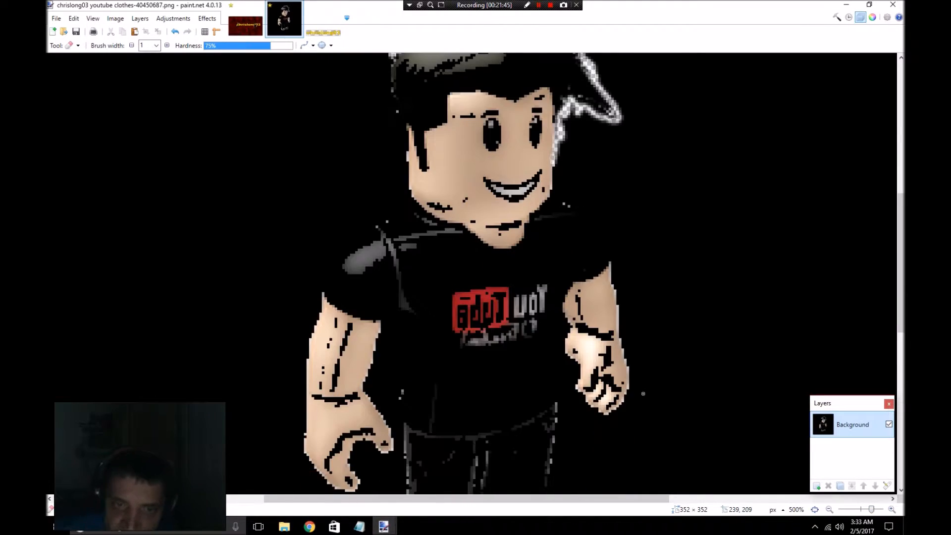
pyautogui.scroll(1, 642, 388)
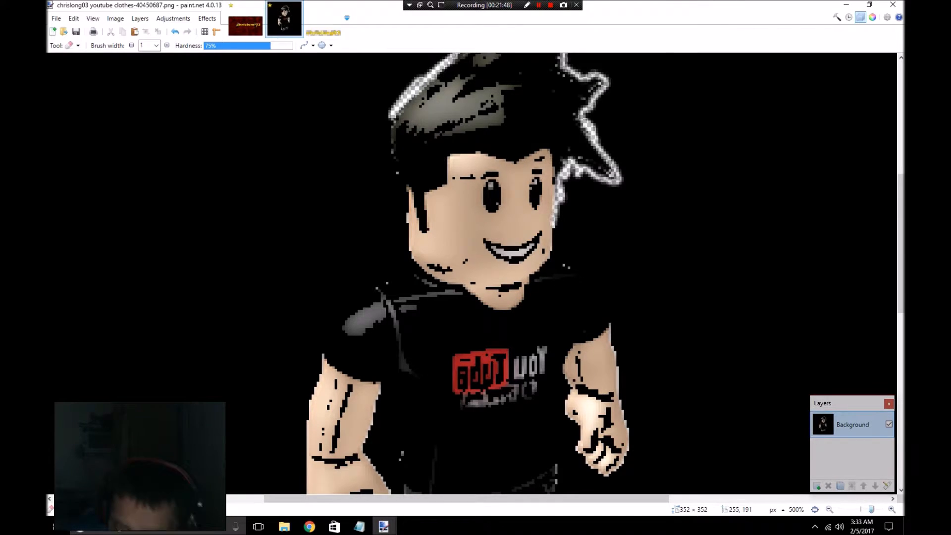
pyautogui.moveTo(871, 509); pyautogui.dragTo(877, 509)
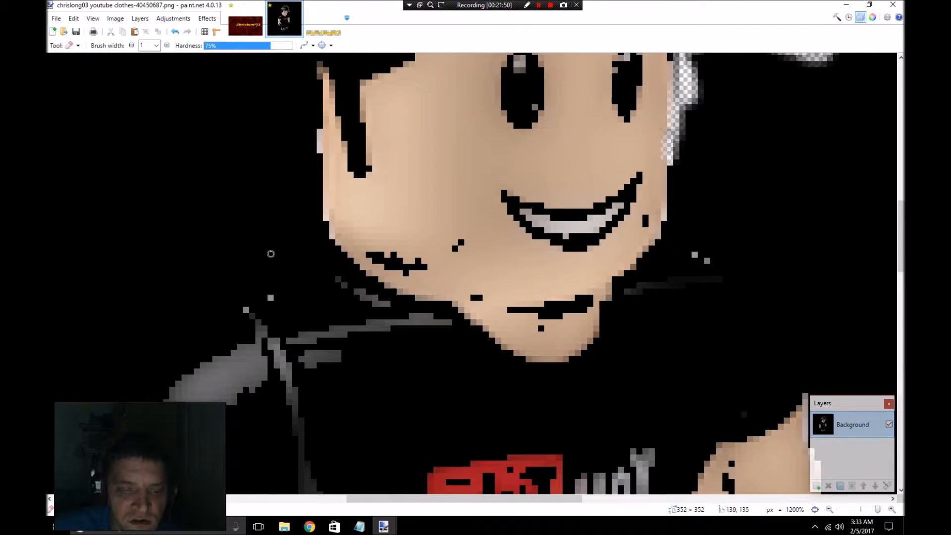
pyautogui.moveTo(292, 279)
pyautogui.mouseDown()
pyautogui.moveTo(332, 260)
pyautogui.moveTo(186, 338)
pyautogui.moveTo(115, 398)
pyautogui.mouseUp()
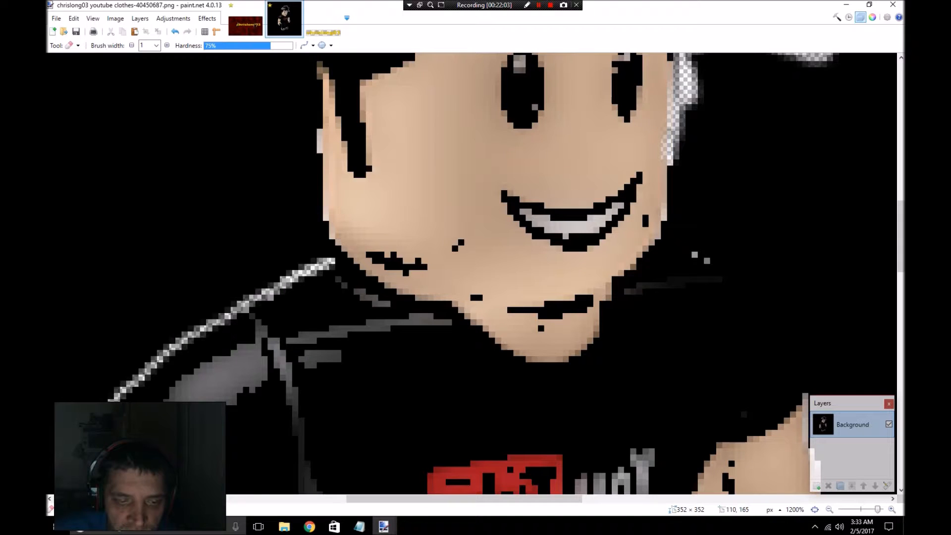
pyautogui.scroll(-3, 92, 358)
pyautogui.moveTo(89, 271)
pyautogui.mouseDown()
pyautogui.moveTo(86, 287)
pyautogui.moveTo(109, 298)
pyautogui.mouseUp()
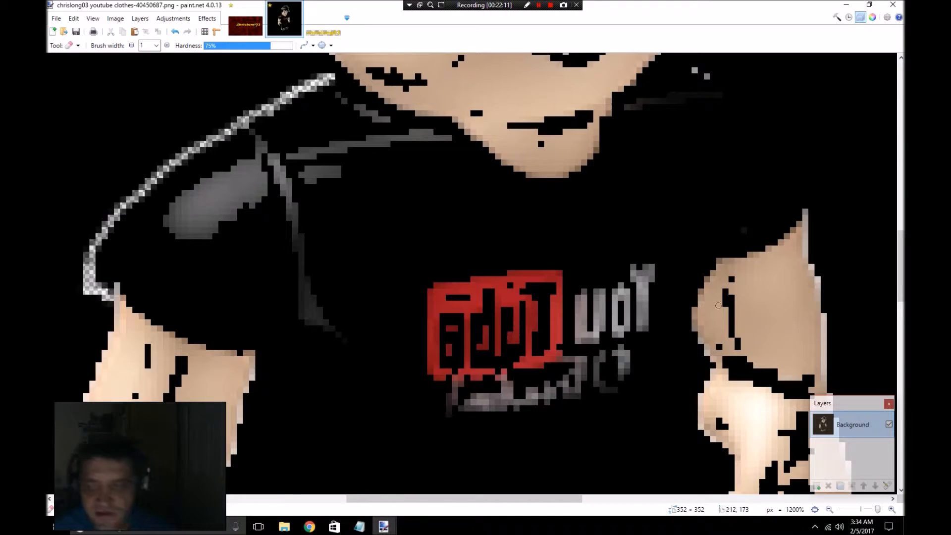
# Step: Erase a thin line in the black backdrop from the right side of the jaw over the other shoulder to the arm
pyautogui.scroll(1, 822, 127)
pyautogui.scroll(1, 792, 125)
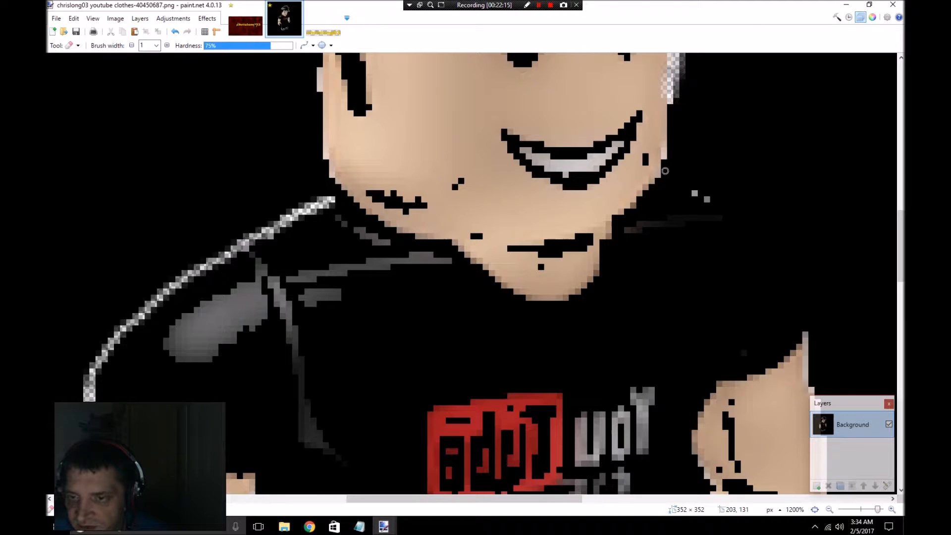
pyautogui.moveTo(665, 171)
pyautogui.mouseDown()
pyautogui.moveTo(753, 237)
pyautogui.moveTo(821, 338)
pyautogui.mouseUp()
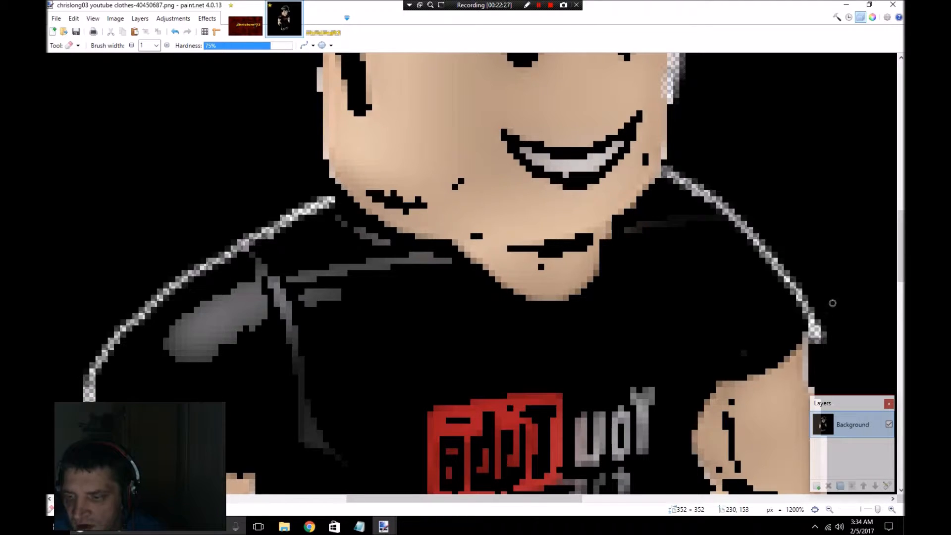
pyautogui.scroll(-2, 830, 293)
pyautogui.scroll(2, 829, 286)
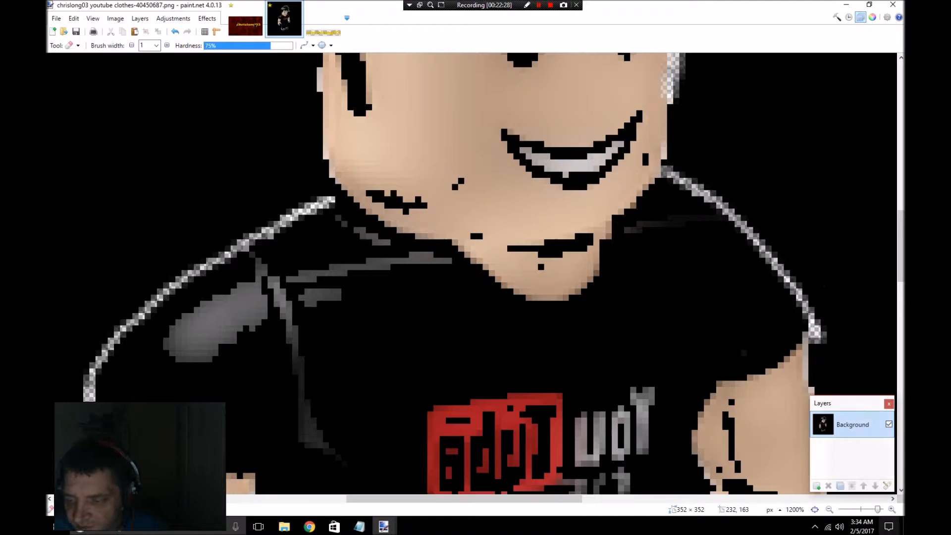
# Step: Select the black backdrop around the character with the Magic Wand at 50% tolerance
pyautogui.click(867, 509)
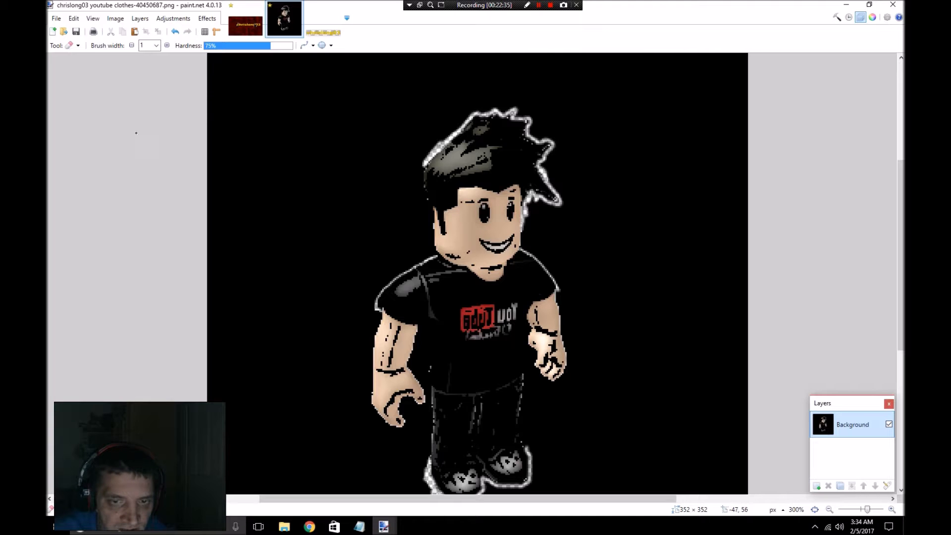
pyautogui.click(70, 45)
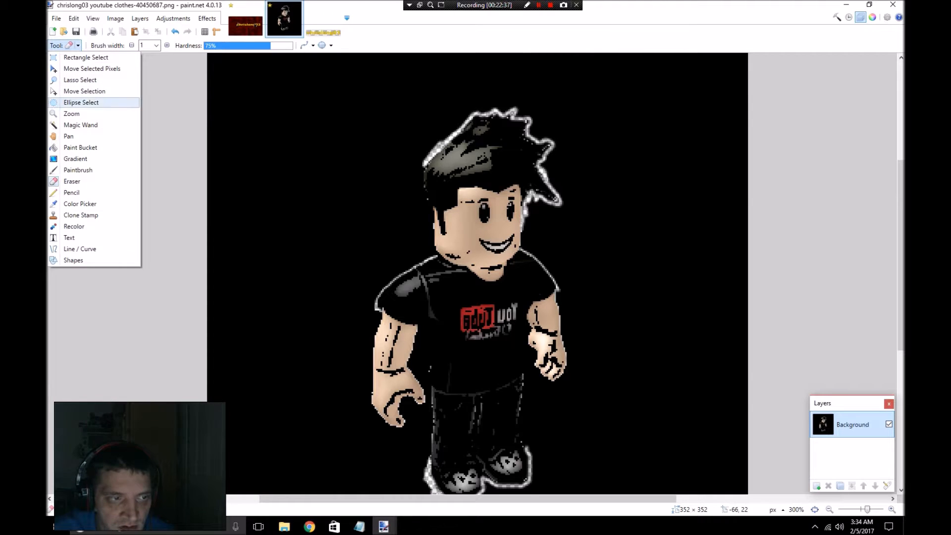
pyautogui.click(74, 125)
pyautogui.click(214, 159)
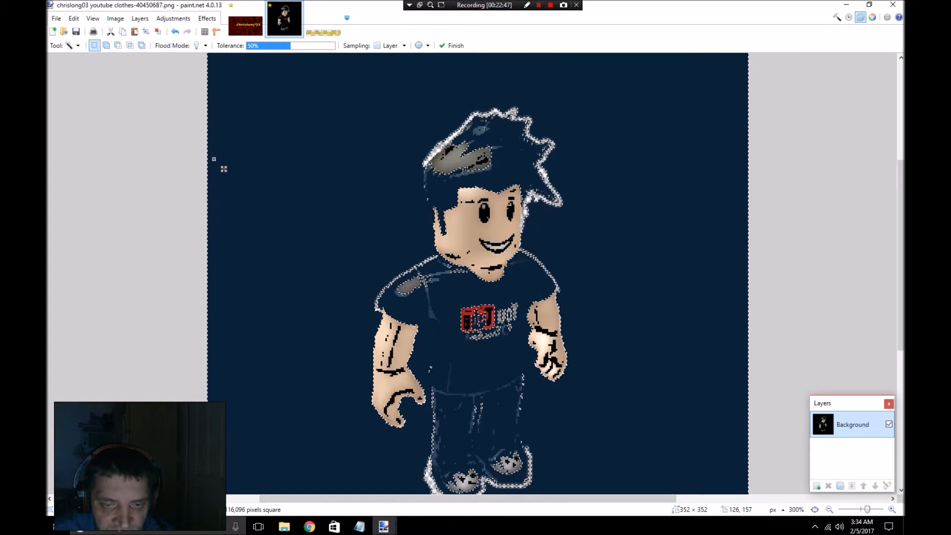
pyautogui.click(403, 288)
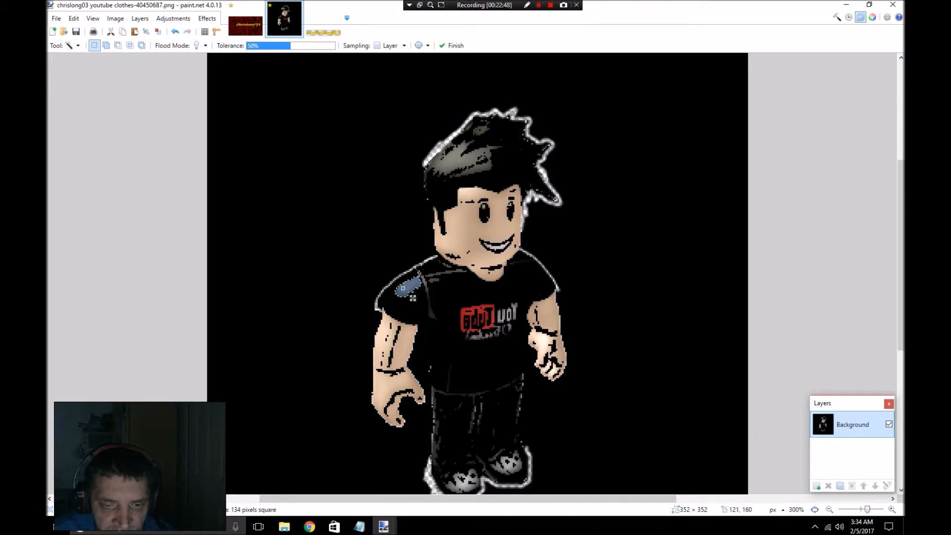
pyautogui.click(369, 269)
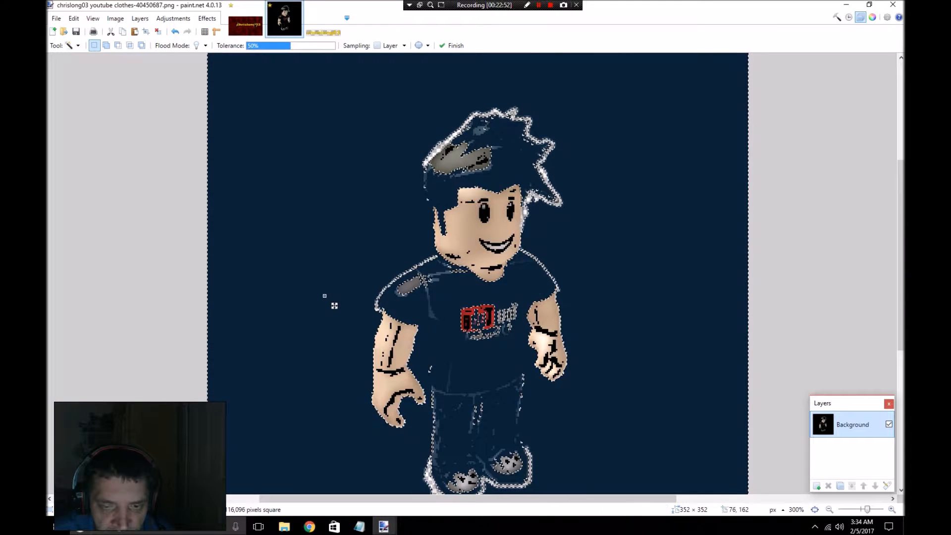
pyautogui.scroll(-2, 334, 244)
pyautogui.scroll(-5, 334, 244)
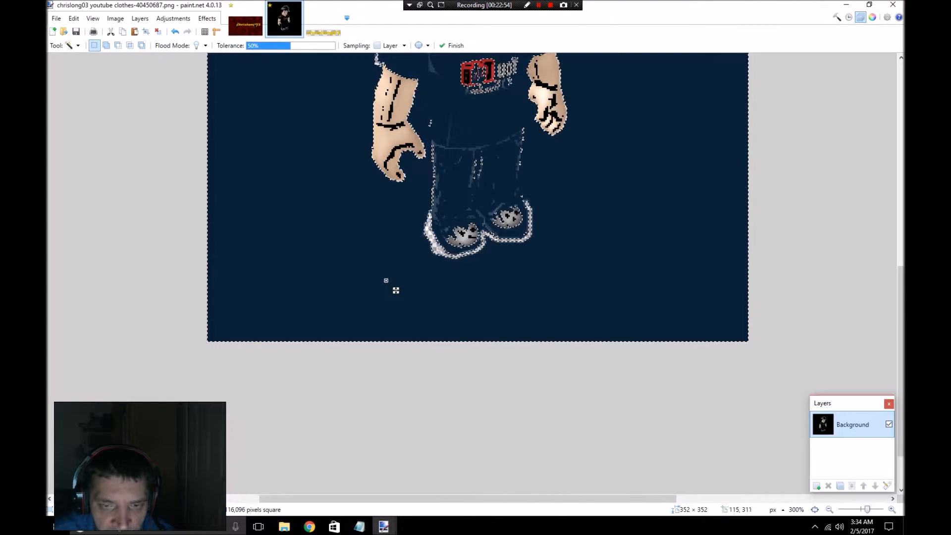
pyautogui.scroll(10, 392, 282)
pyautogui.scroll(-10, 386, 281)
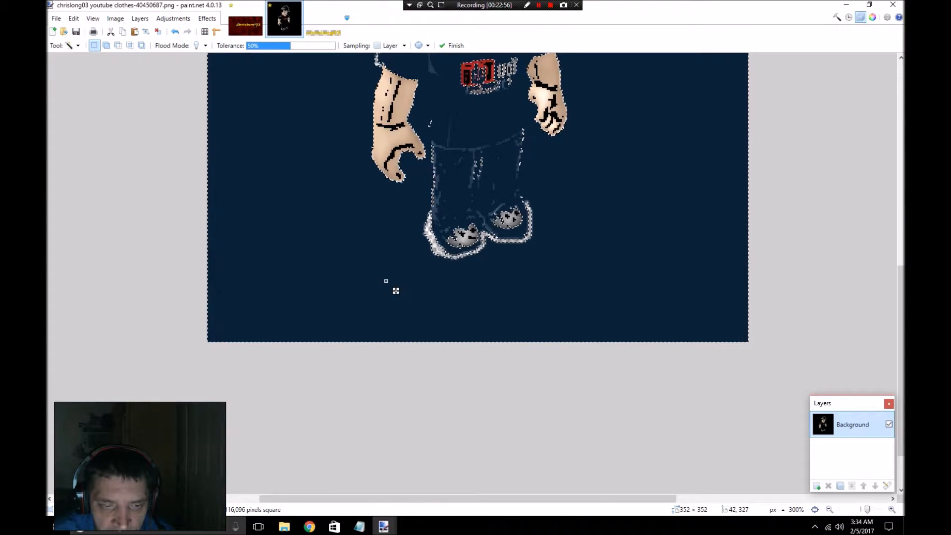
pyautogui.click(210, 343)
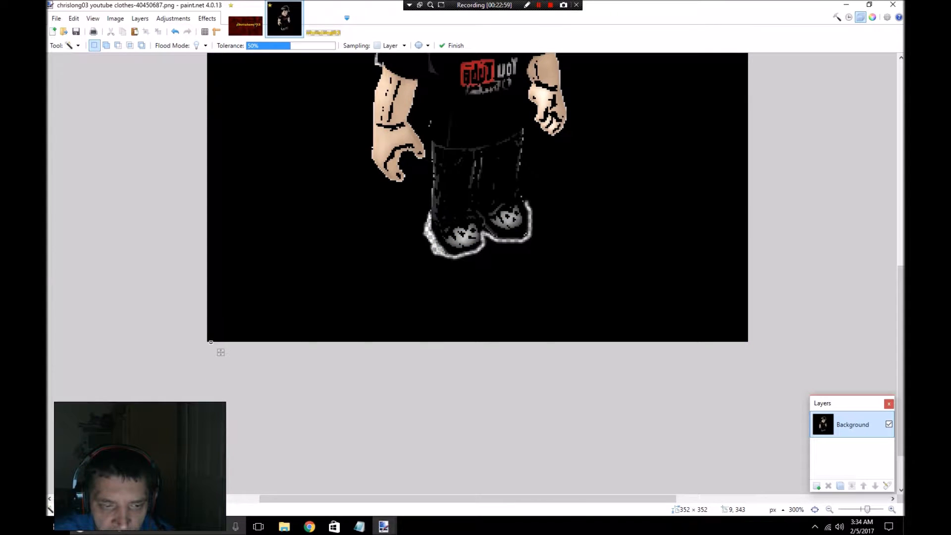
pyautogui.click(221, 327)
pyautogui.scroll(8, 232, 337)
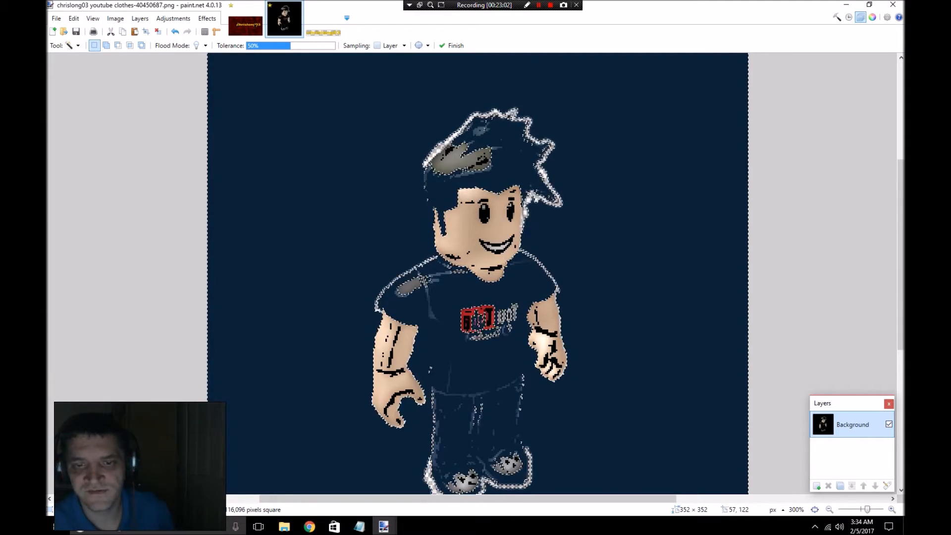
# Step: Try deleting the selected black area and undo the deletion
pyautogui.press('Delete')
pyautogui.hotkey('ctrl', 'd')
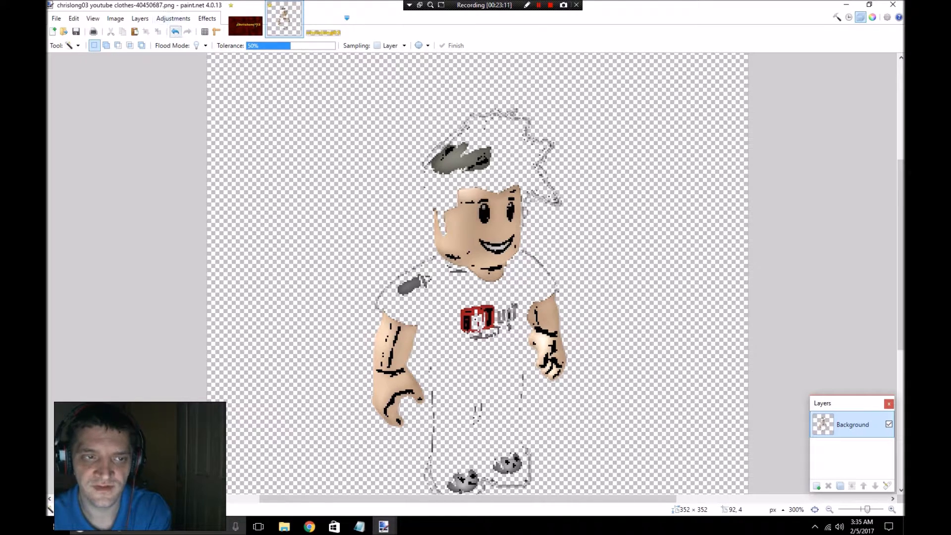
pyautogui.click(175, 32)
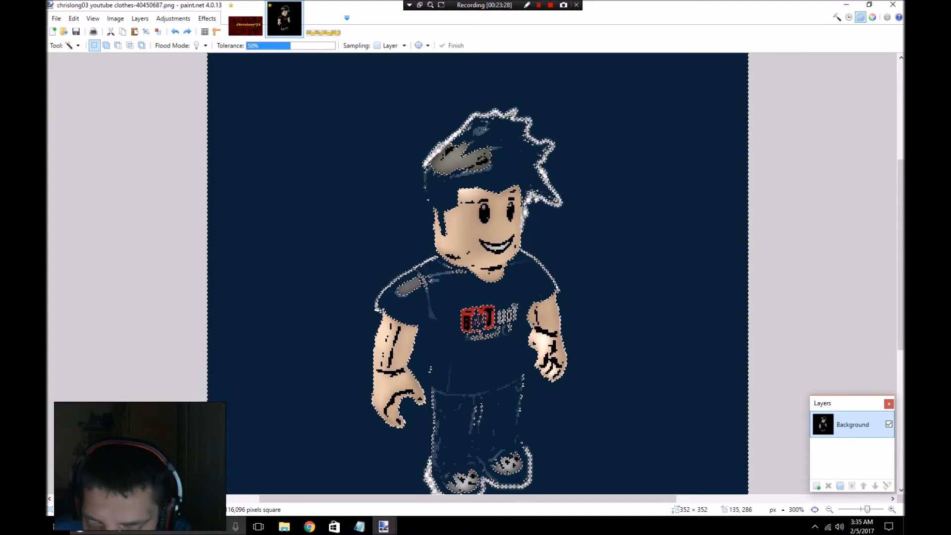
# Step: Clear the selection with Rectangle Select and return to the Eraser
pyautogui.moveTo(866, 509); pyautogui.dragTo(872, 509)
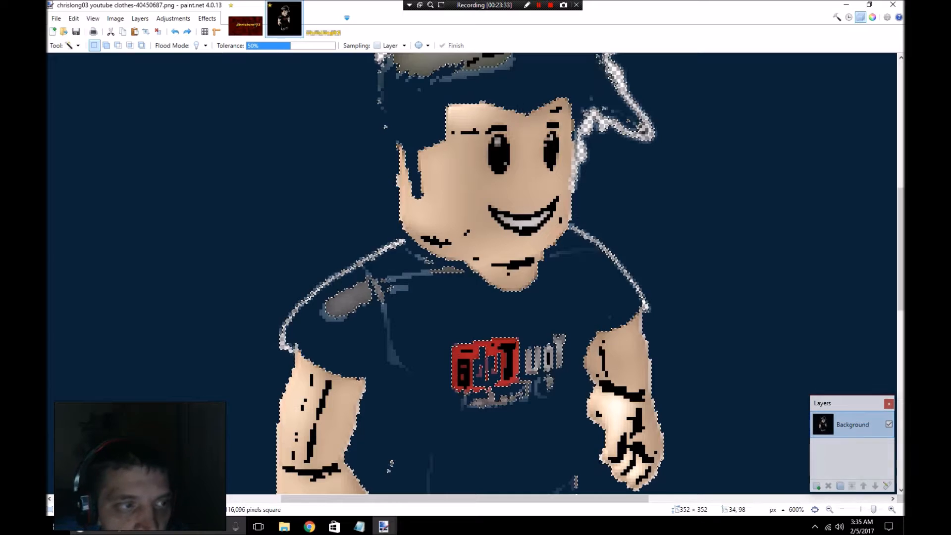
pyautogui.click(69, 45)
pyautogui.click(85, 58)
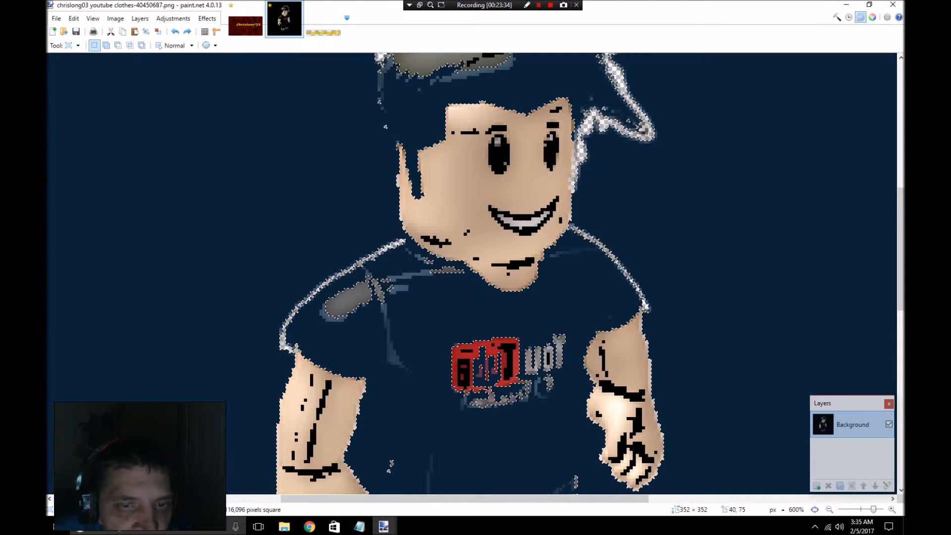
pyautogui.click(121, 149)
pyautogui.click(70, 45)
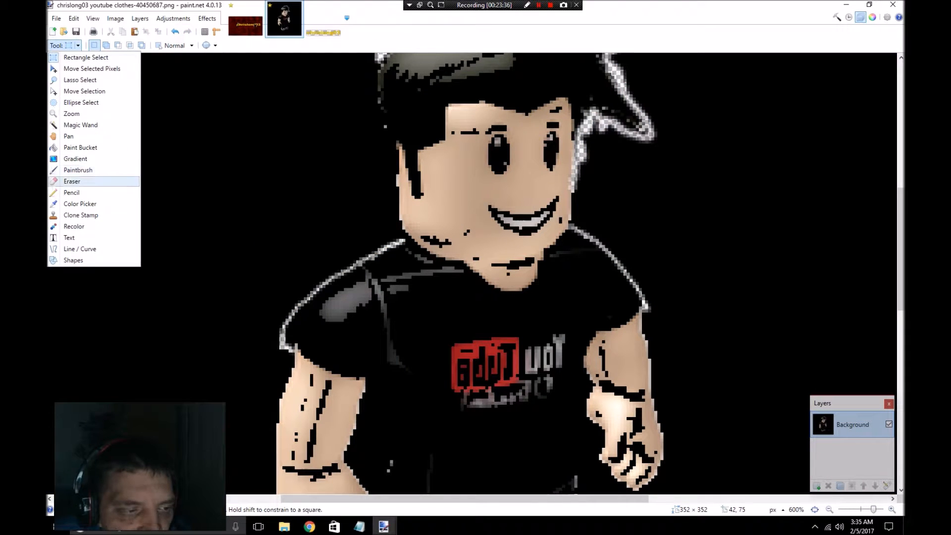
pyautogui.click(79, 181)
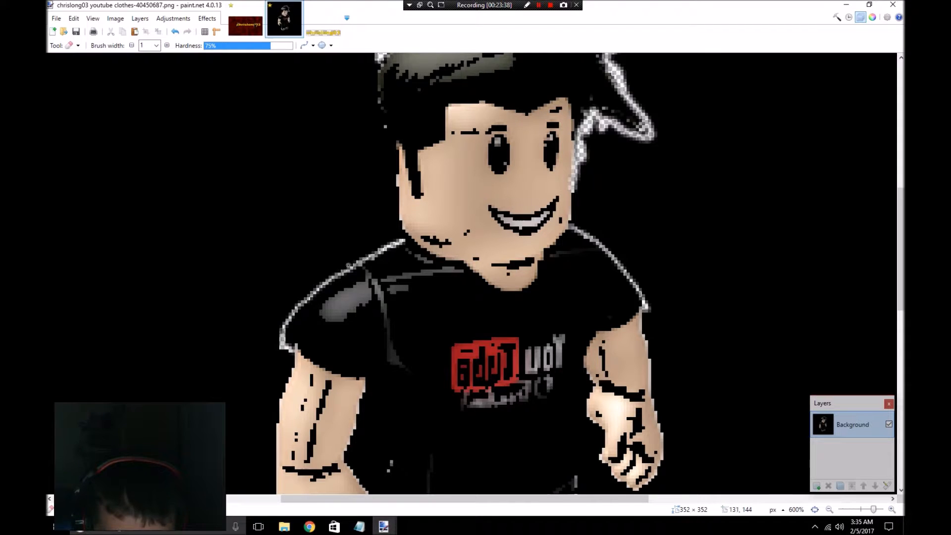
# Step: Erase the stray pixels where the shirt seam meets the erased line on the left shoulder
pyautogui.scroll(1, 357, 262)
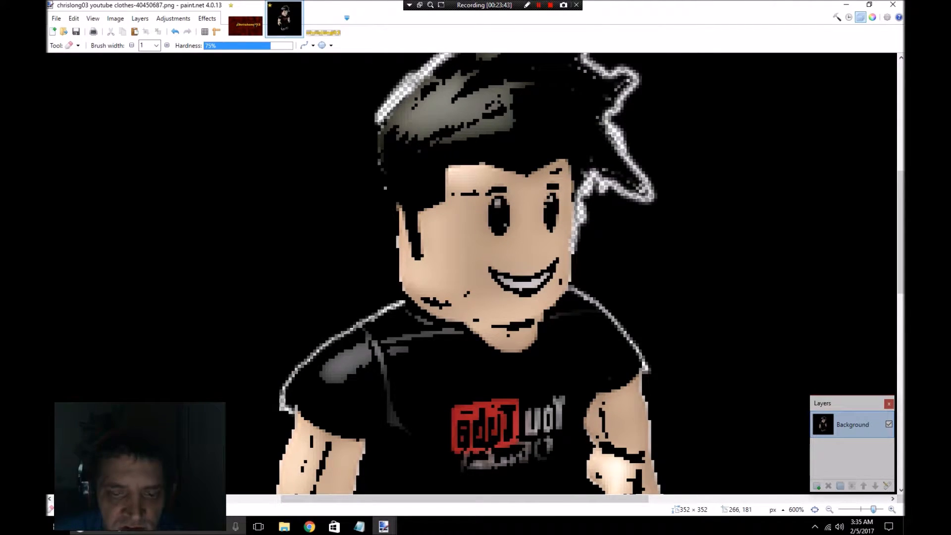
pyautogui.moveTo(874, 509); pyautogui.dragTo(879, 509)
pyautogui.scroll(-2, 709, 418)
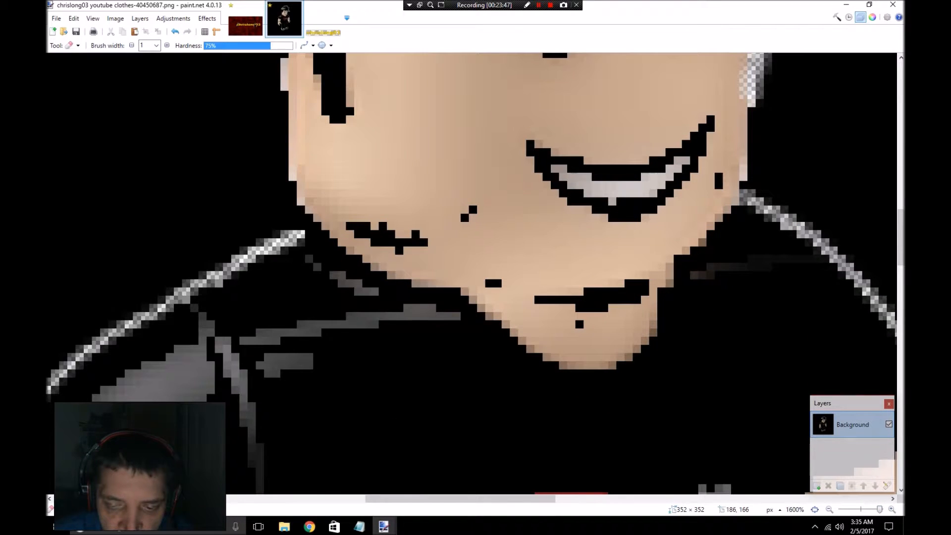
pyautogui.moveTo(461, 499); pyautogui.dragTo(371, 499)
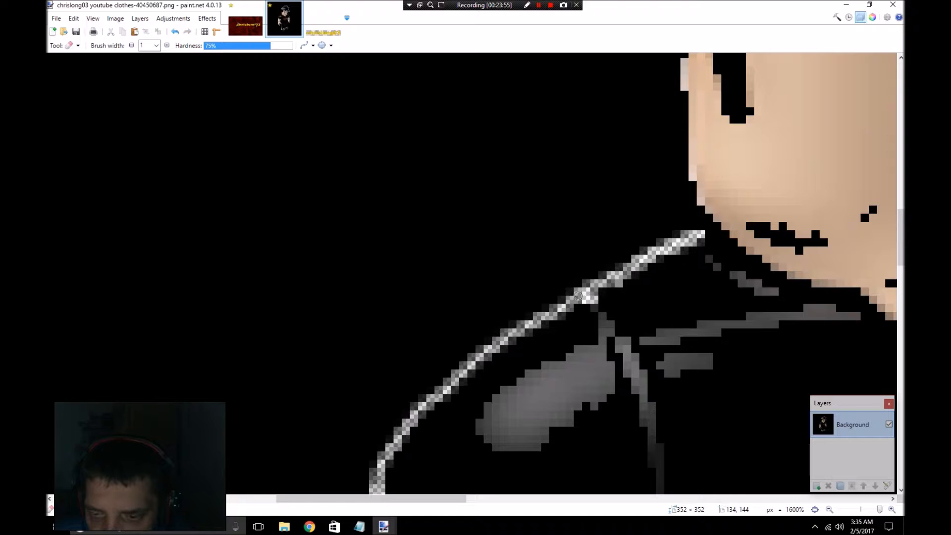
pyautogui.moveTo(577, 297)
pyautogui.mouseDown()
pyautogui.moveTo(569, 301)
pyautogui.moveTo(592, 290)
pyautogui.moveTo(550, 306)
pyautogui.mouseUp()
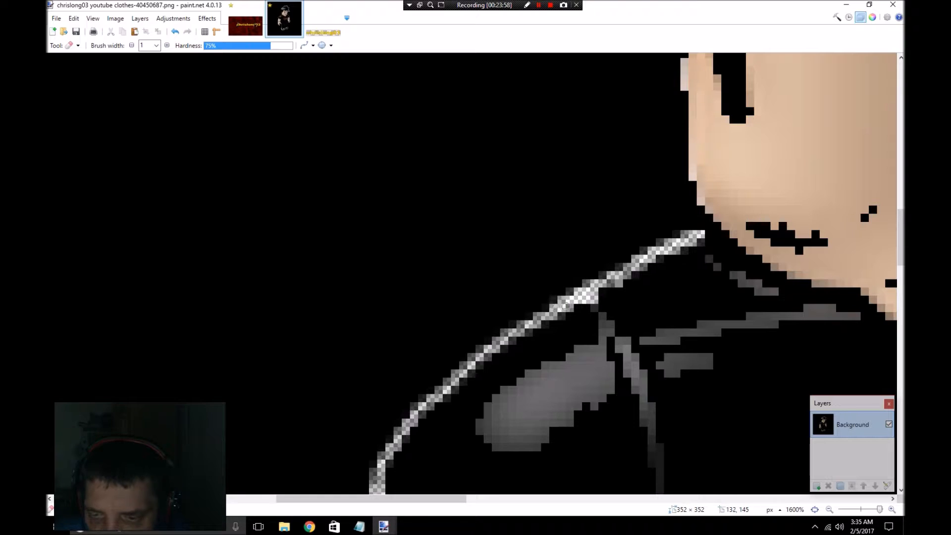
pyautogui.scroll(-2, 569, 302)
pyautogui.scroll(-2, 568, 302)
pyautogui.scroll(-2, 568, 302)
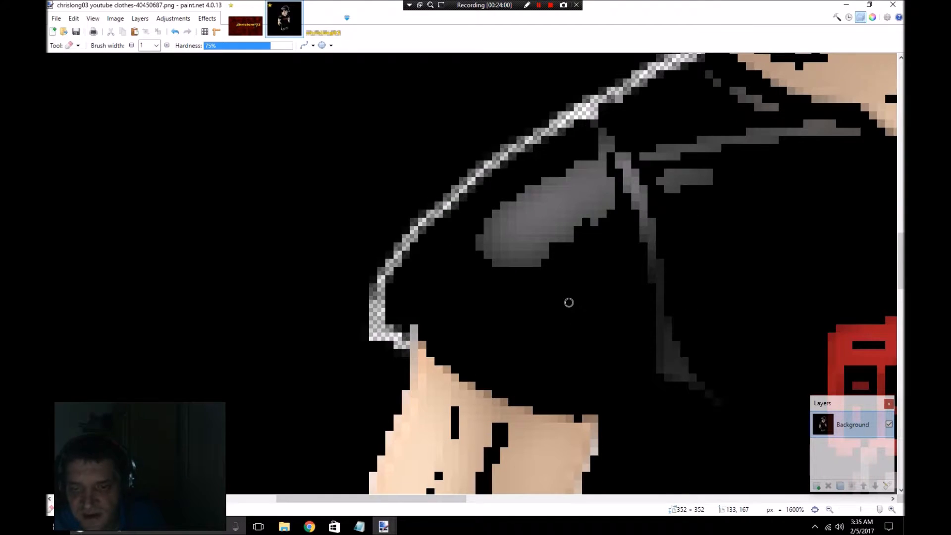
pyautogui.moveTo(598, 96); pyautogui.dragTo(628, 88)
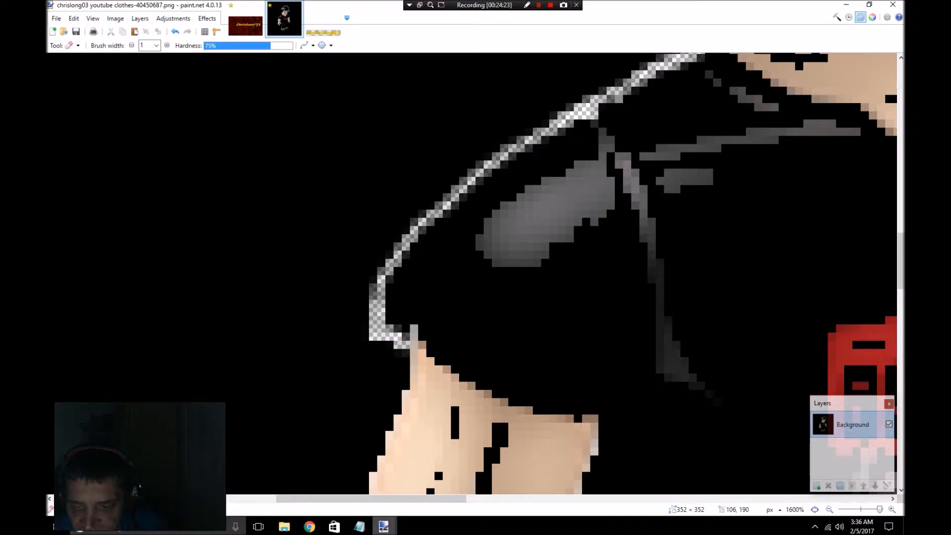
# Step: Set the Paintbrush's primary color to black and repaint the over-erased pixels under the left shoulder outline at the shirt seam
pyautogui.click(70, 46)
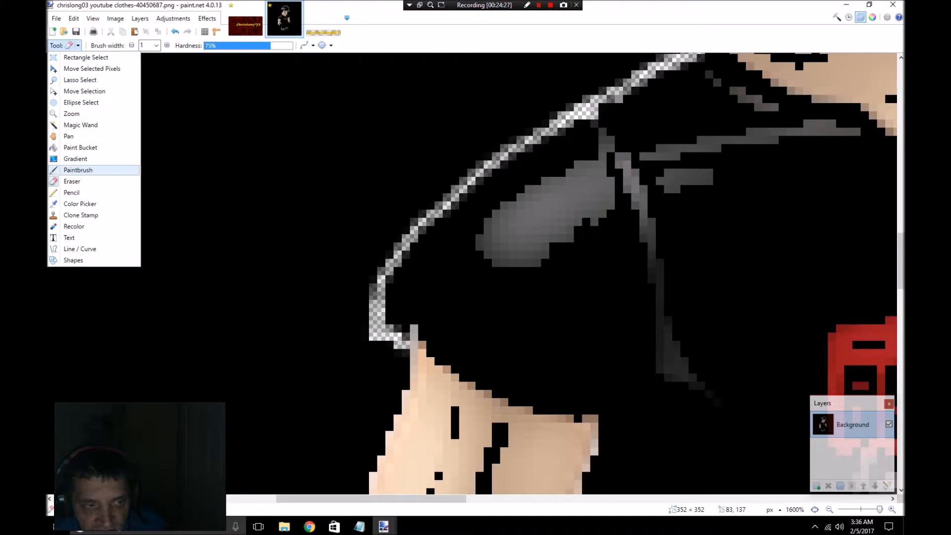
pyautogui.click(78, 169)
pyautogui.click(872, 17)
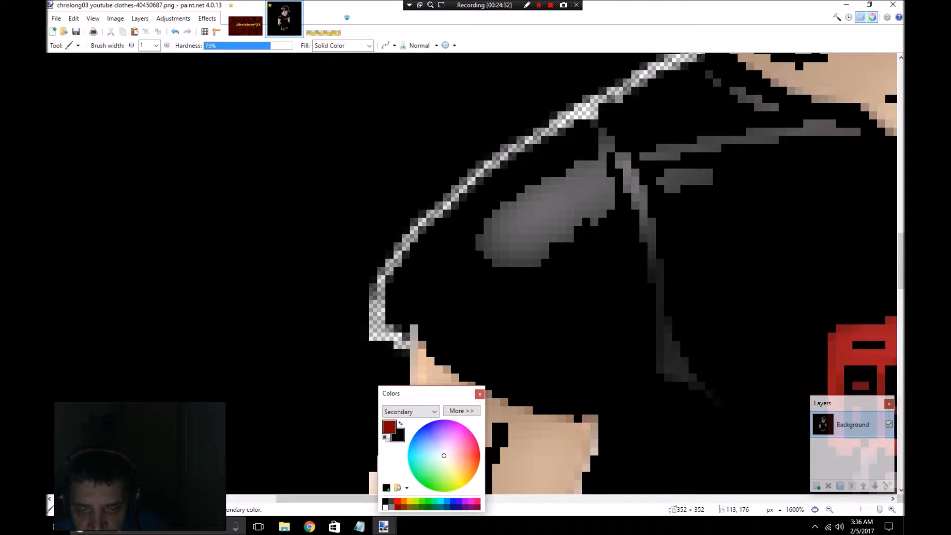
pyautogui.click(410, 412)
pyautogui.click(401, 422)
pyautogui.click(385, 500)
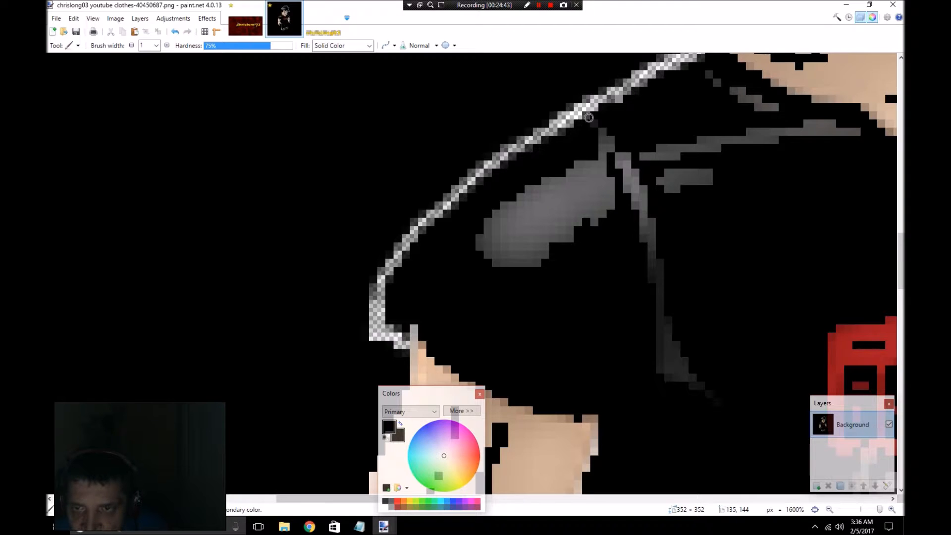
pyautogui.scroll(2, 743, 183)
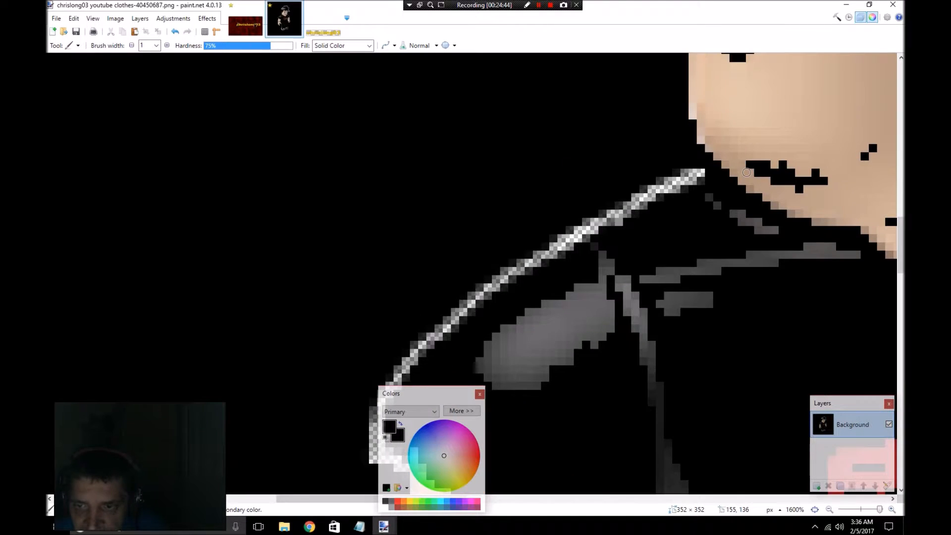
pyautogui.scroll(-2, 746, 172)
pyautogui.scroll(2, 746, 172)
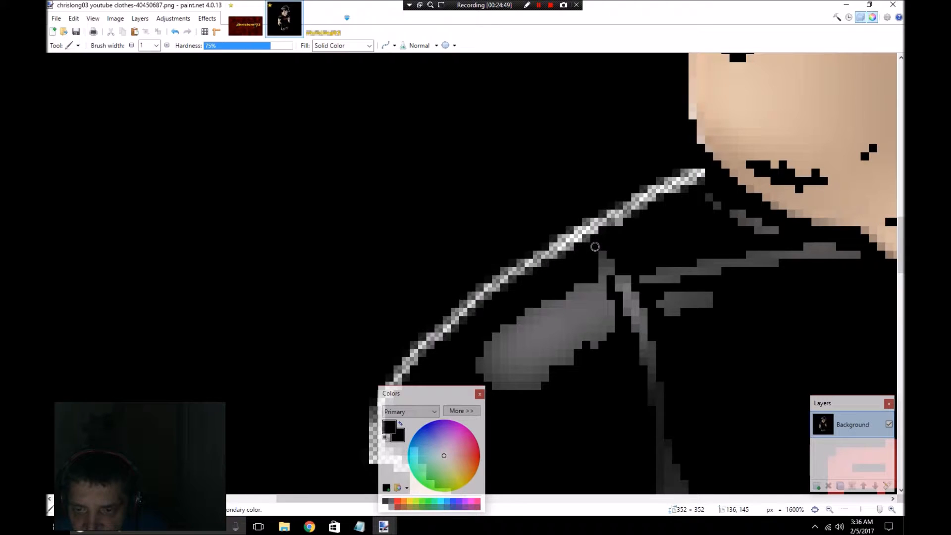
# Step: Erase the leftover semi-transparent pixels in the outline along the outer side of the left shoe
pyautogui.scroll(-4, 538, 284)
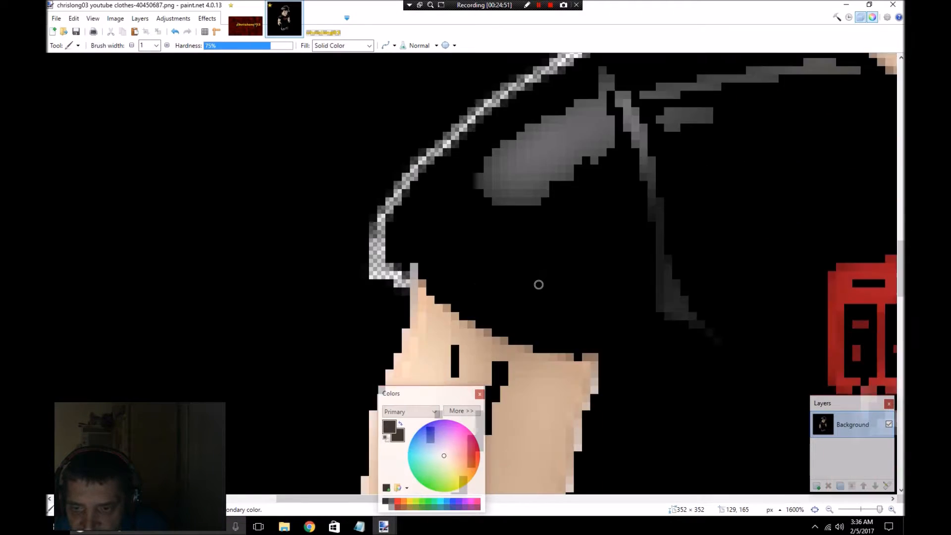
pyautogui.scroll(-6, 635, 292)
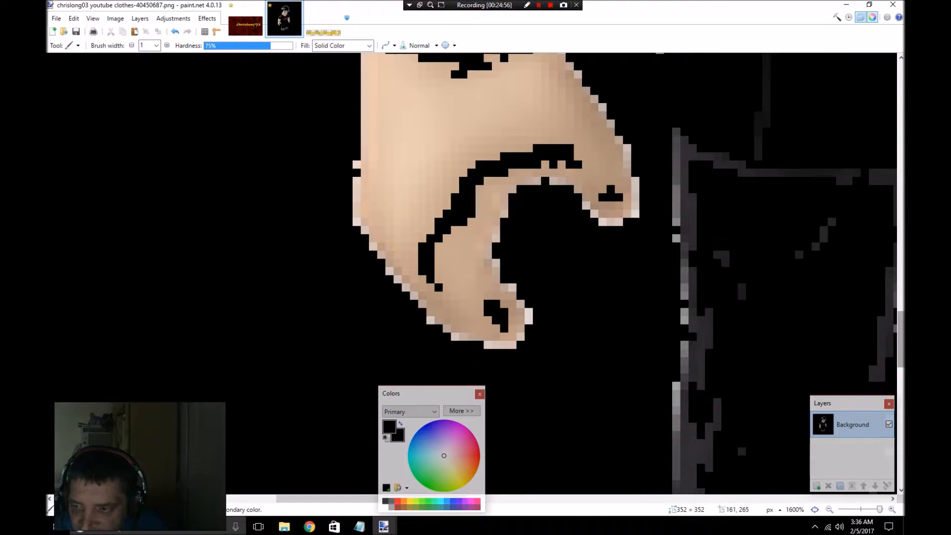
pyautogui.moveTo(452, 398); pyautogui.dragTo(189, 219)
pyautogui.moveTo(401, 499); pyautogui.dragTo(624, 498)
pyautogui.scroll(-3, 494, 423)
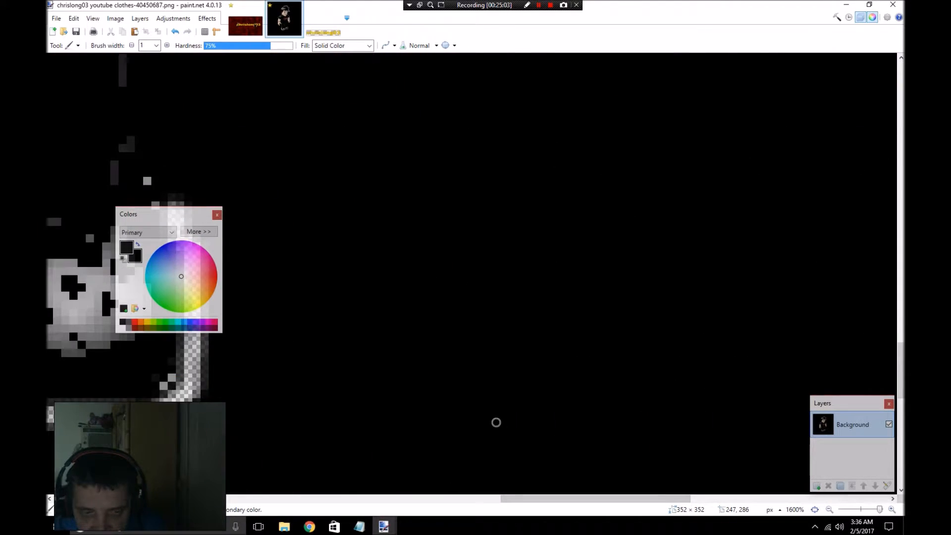
pyautogui.moveTo(529, 498); pyautogui.dragTo(389, 498)
pyautogui.scroll(-3, 433, 441)
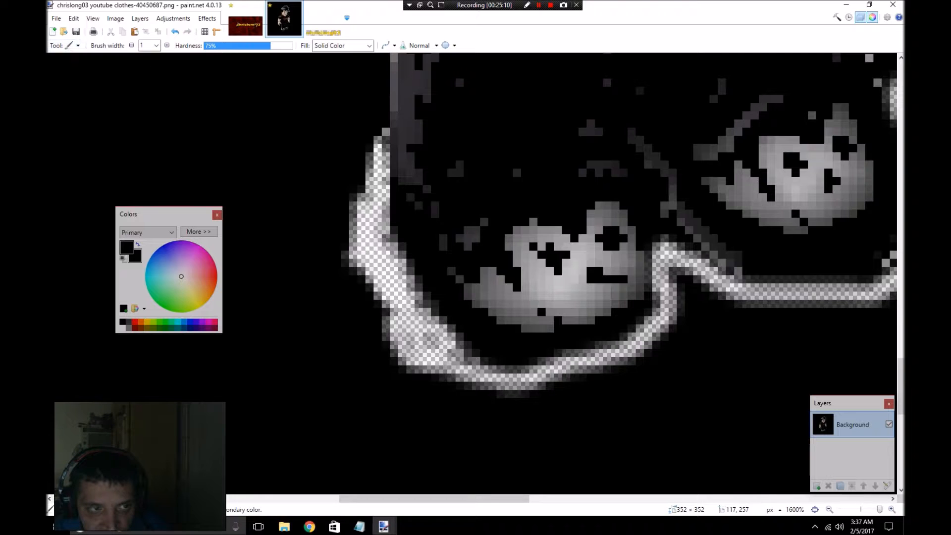
pyautogui.click(73, 45)
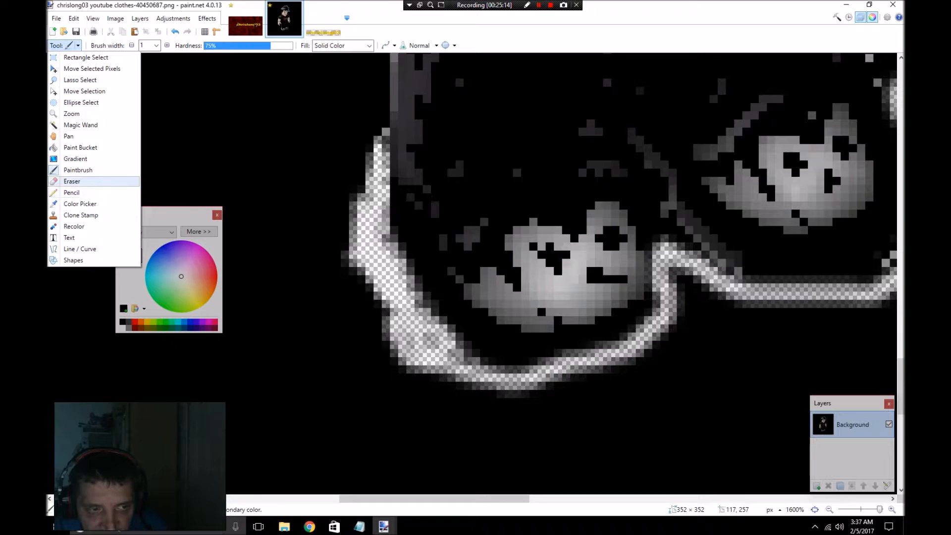
pyautogui.click(72, 181)
pyautogui.moveTo(391, 340)
pyautogui.mouseDown()
pyautogui.moveTo(416, 333)
pyautogui.moveTo(439, 349)
pyautogui.moveTo(434, 335)
pyautogui.moveTo(443, 357)
pyautogui.moveTo(484, 373)
pyautogui.moveTo(457, 358)
pyautogui.moveTo(401, 291)
pyautogui.mouseUp()
pyautogui.moveTo(364, 215)
pyautogui.mouseDown()
pyautogui.moveTo(364, 180)
pyautogui.moveTo(370, 200)
pyautogui.moveTo(382, 140)
pyautogui.moveTo(388, 251)
pyautogui.mouseUp()
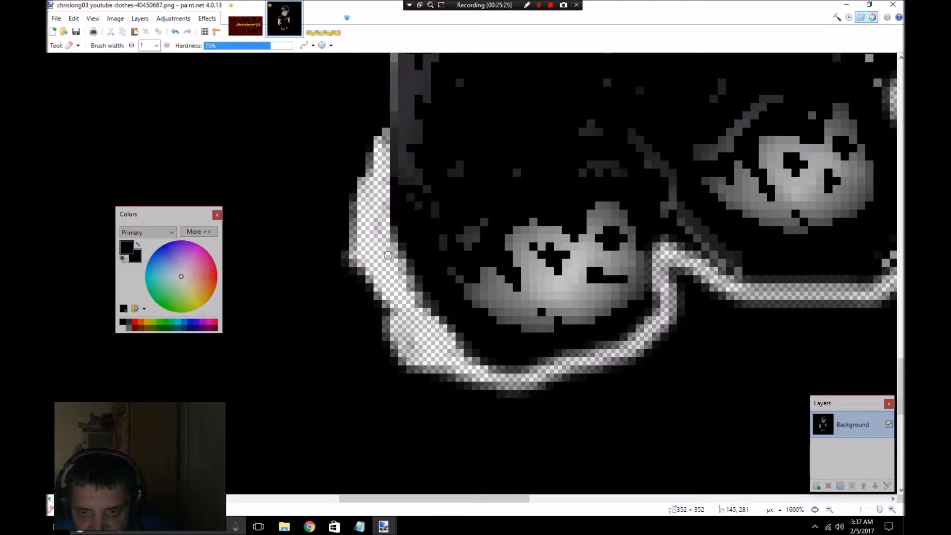
# Step: Erase the light edge pixels along the outside of the right upper arm, just below the shirt sleeve
pyautogui.moveTo(443, 499); pyautogui.dragTo(566, 473)
pyautogui.scroll(2, 535, 439)
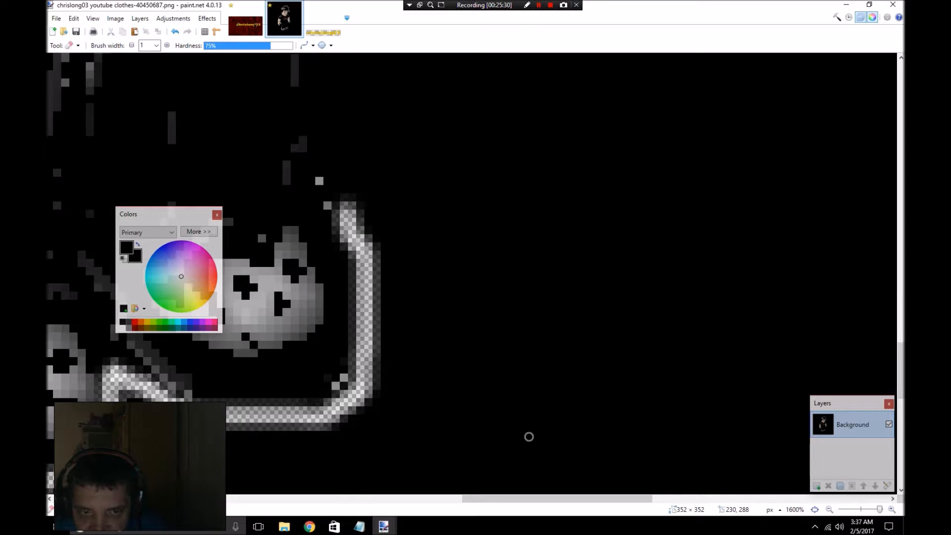
pyautogui.scroll(2, 529, 436)
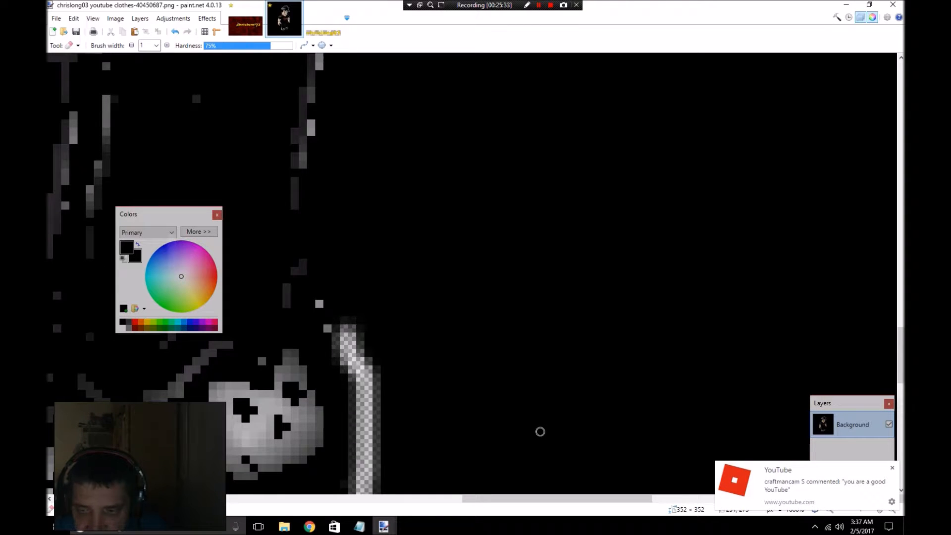
pyautogui.scroll(8, 539, 431)
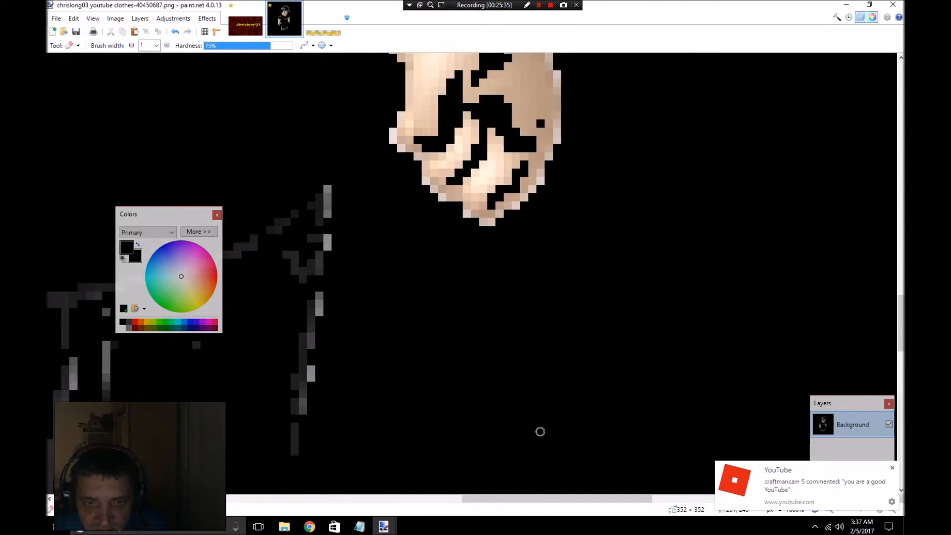
pyautogui.scroll(6, 539, 431)
pyautogui.scroll(-3, 540, 431)
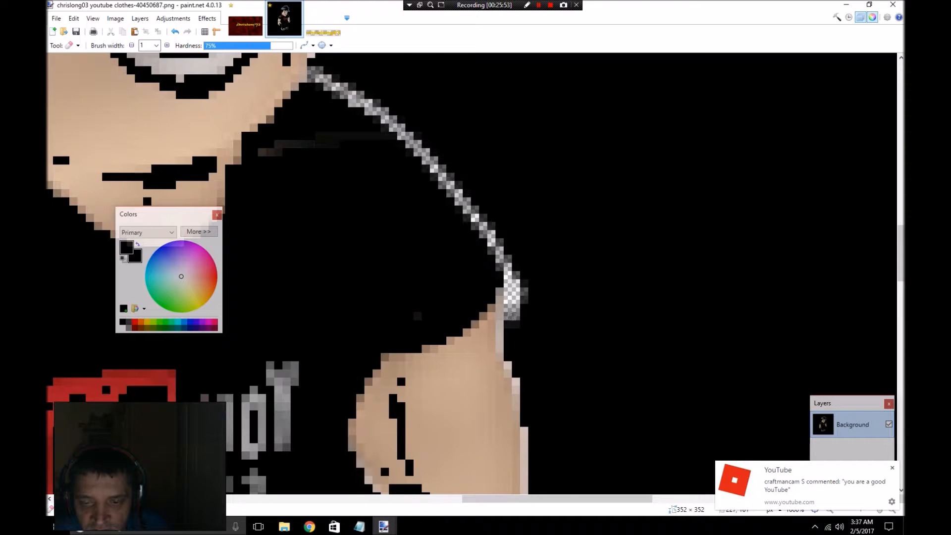
pyautogui.moveTo(511, 314)
pyautogui.mouseDown()
pyautogui.moveTo(513, 353)
pyautogui.moveTo(503, 339)
pyautogui.moveTo(504, 325)
pyautogui.moveTo(521, 387)
pyautogui.moveTo(510, 322)
pyautogui.mouseUp()
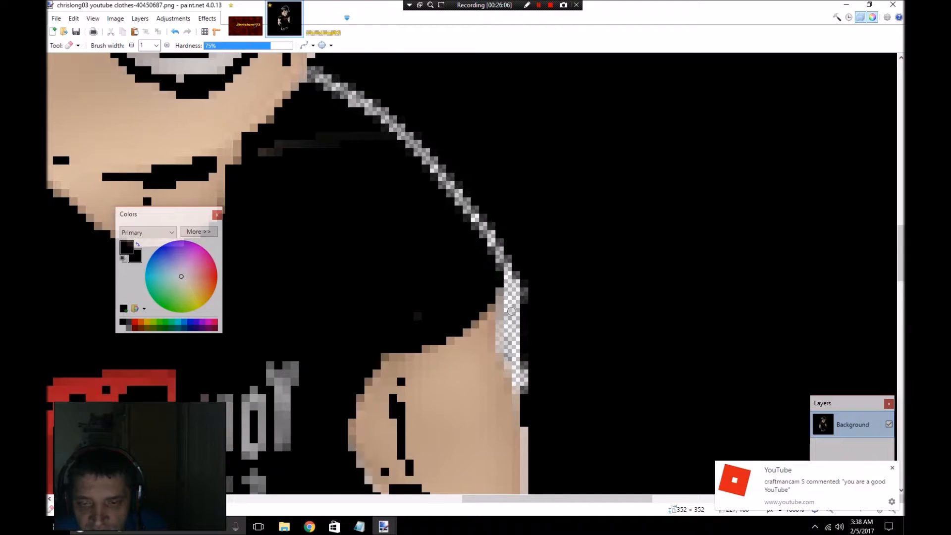
# Step: Select the black area around the character with the Magic Wand and invert the selection
pyautogui.moveTo(597, 498)
pyautogui.mouseDown()
pyautogui.moveTo(553, 499)
pyautogui.moveTo(590, 497)
pyautogui.mouseUp()
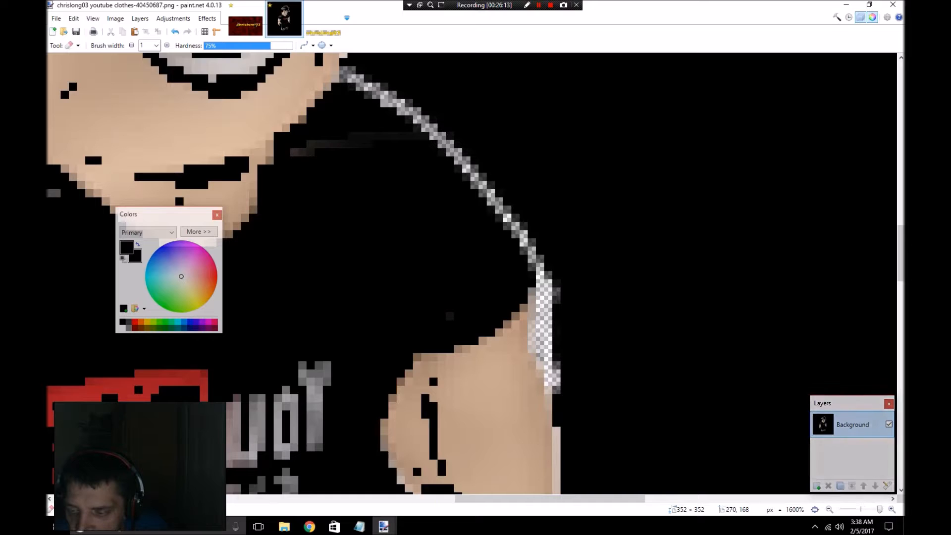
pyautogui.moveTo(879, 509); pyautogui.dragTo(867, 508)
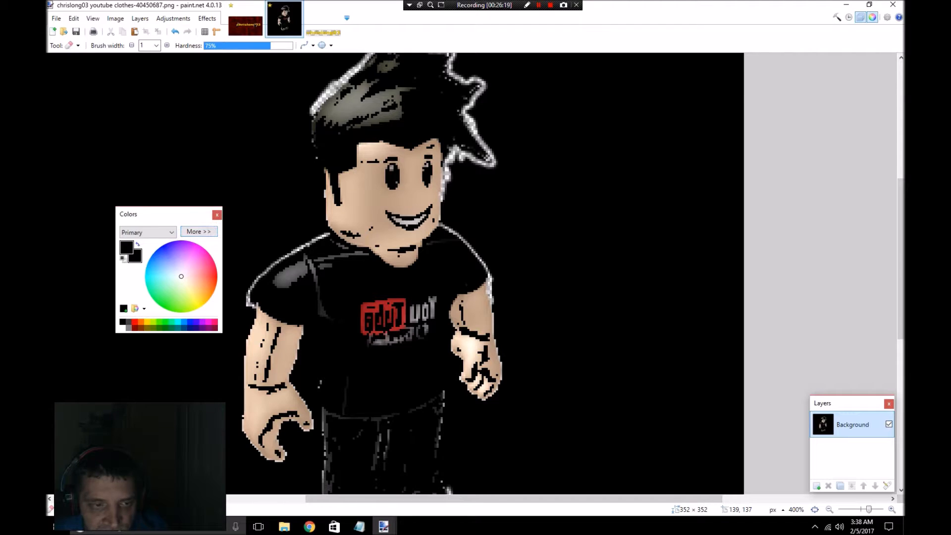
pyautogui.moveTo(148, 214); pyautogui.dragTo(778, 186)
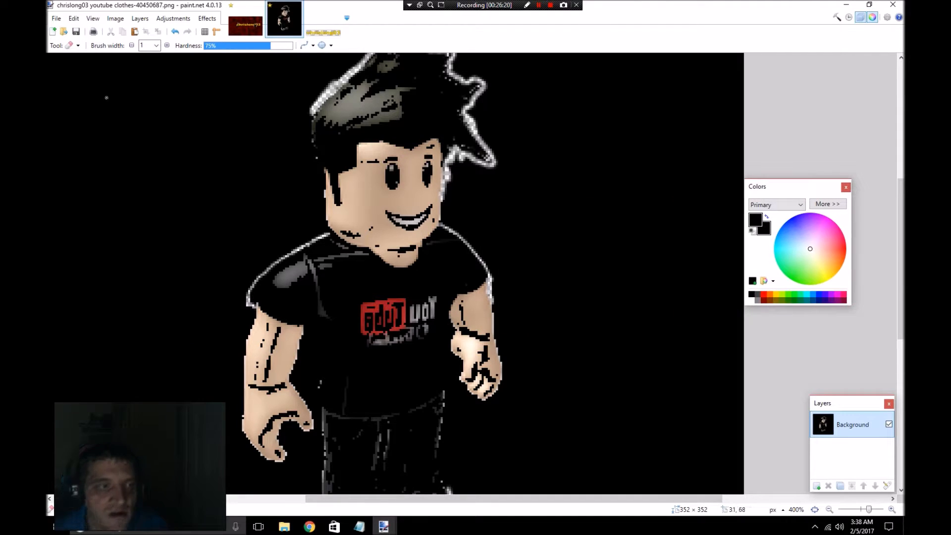
pyautogui.click(71, 45)
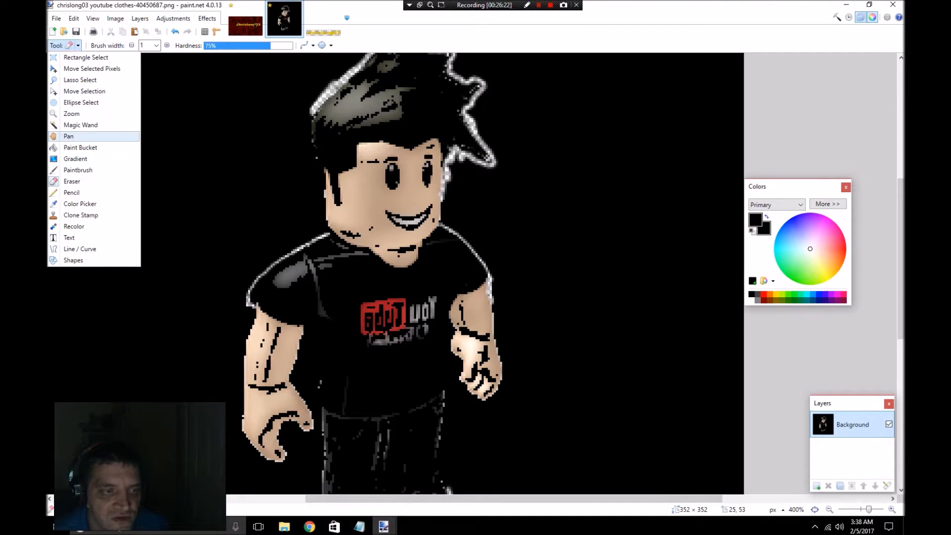
pyautogui.click(74, 124)
pyautogui.click(171, 152)
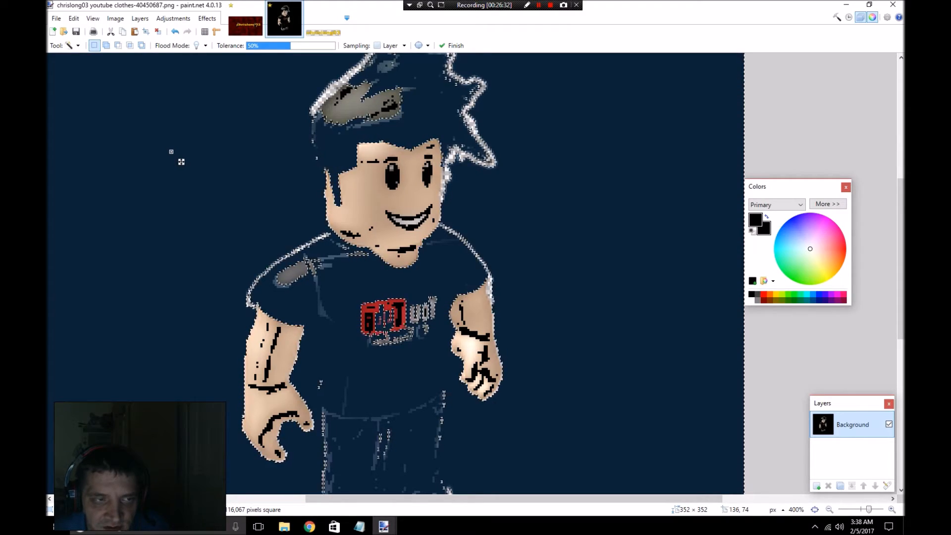
pyautogui.click(73, 19)
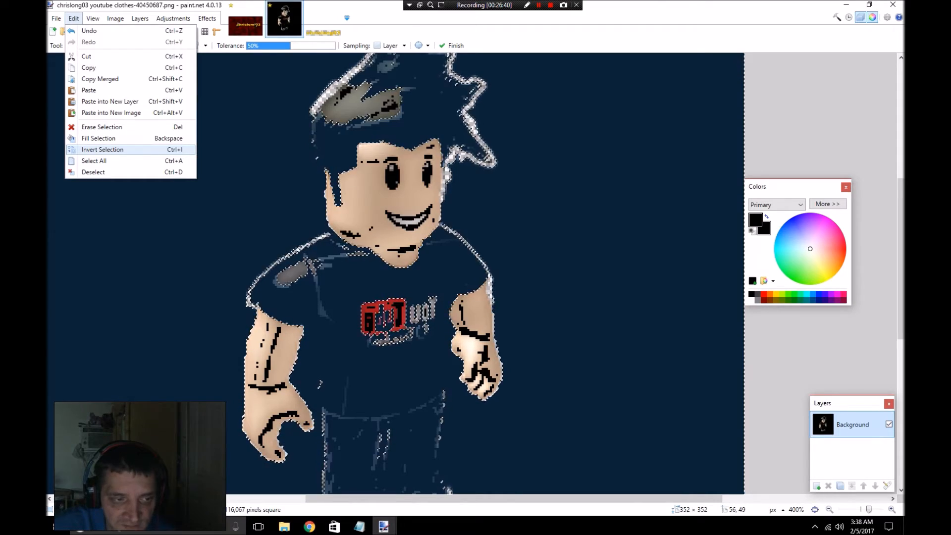
pyautogui.click(113, 149)
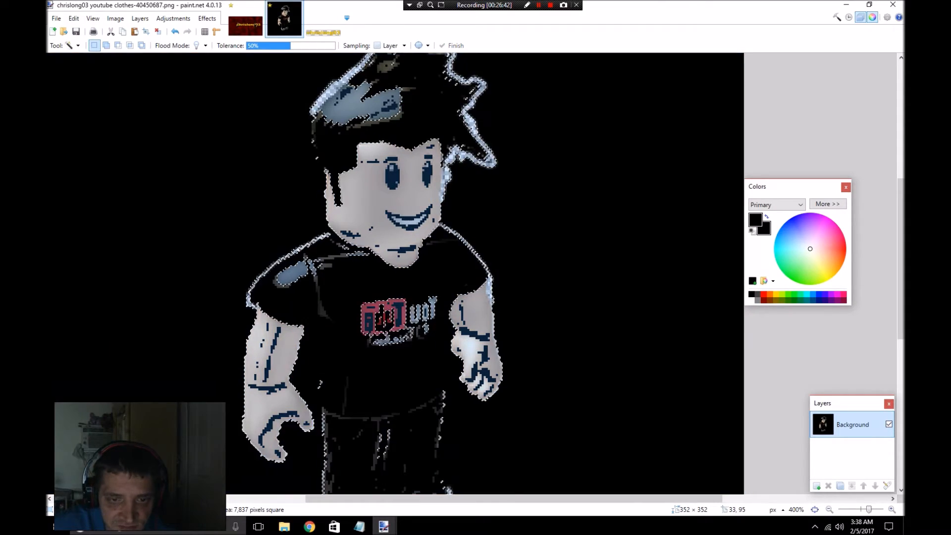
# Step: Try deleting the inverted selection and undo the deletion
pyautogui.scroll(-3, 112, 162)
pyautogui.scroll(2, 113, 163)
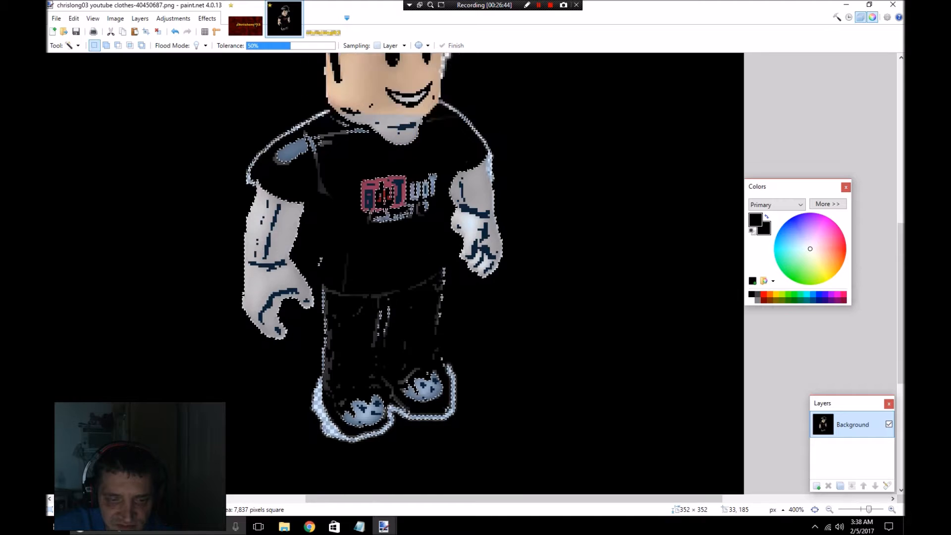
pyautogui.scroll(-2, 113, 163)
pyautogui.scroll(2, 113, 163)
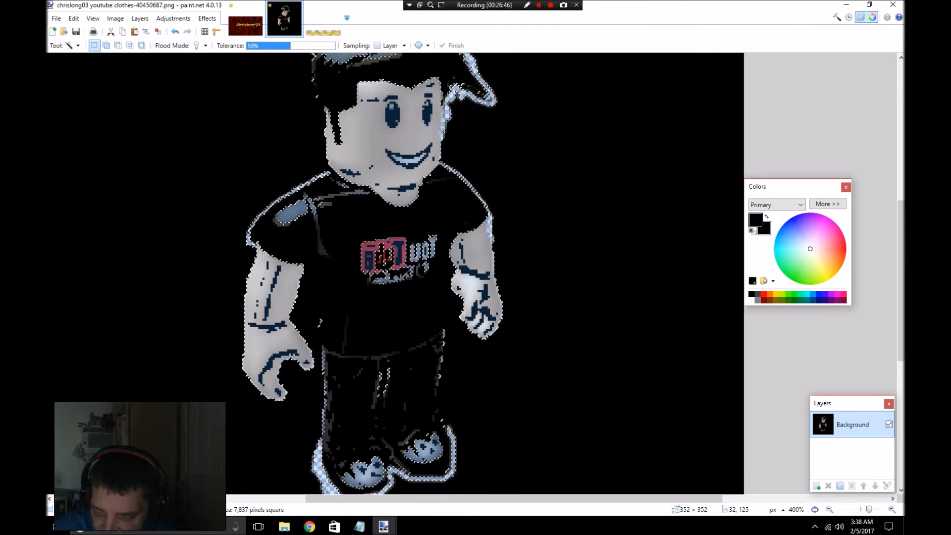
pyautogui.press('Delete')
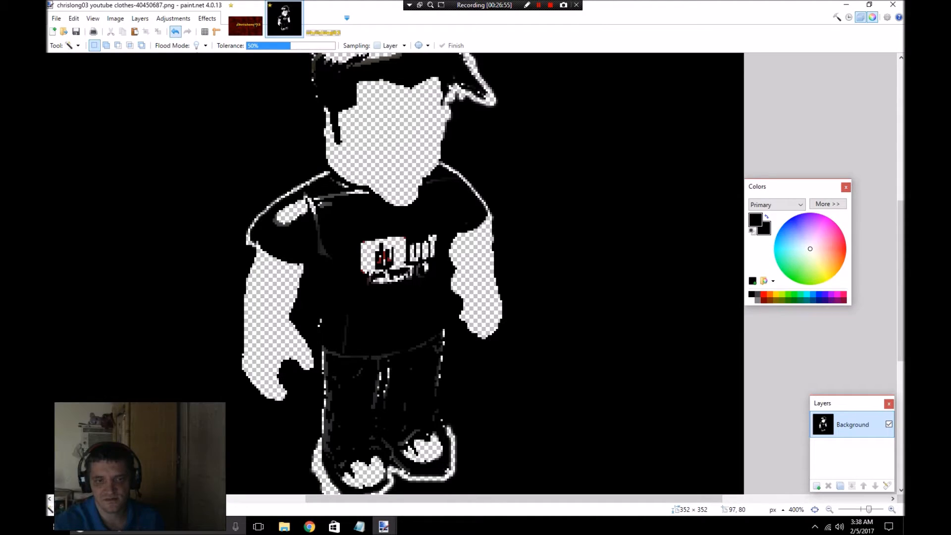
pyautogui.click(175, 32)
# Step: Close the character image and discard its unsaved changes
pyautogui.scroll(3, 372, 273)
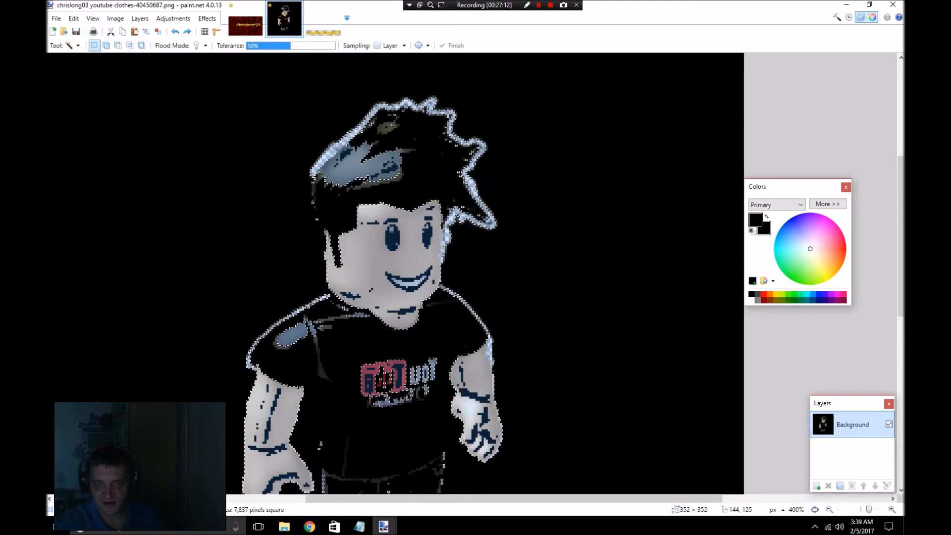
pyautogui.scroll(-2, 371, 272)
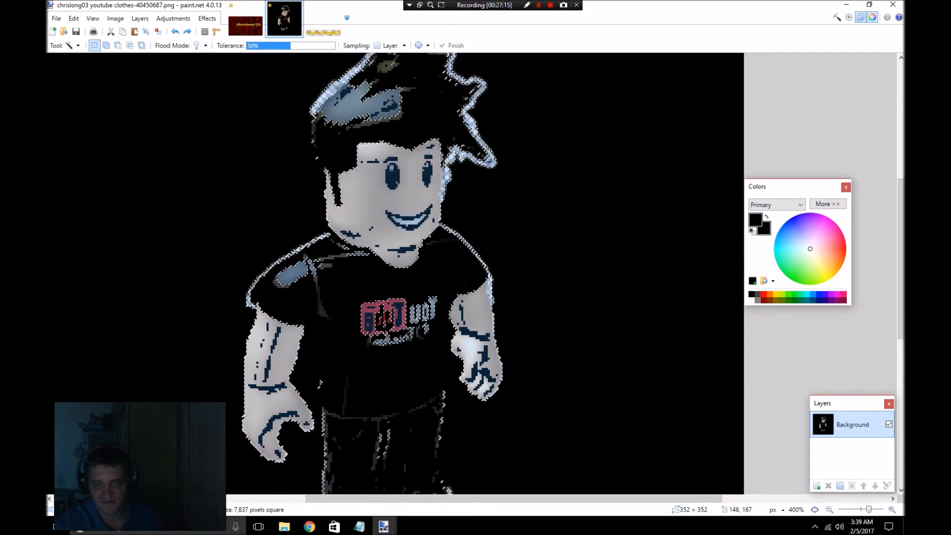
pyautogui.scroll(-3, 371, 272)
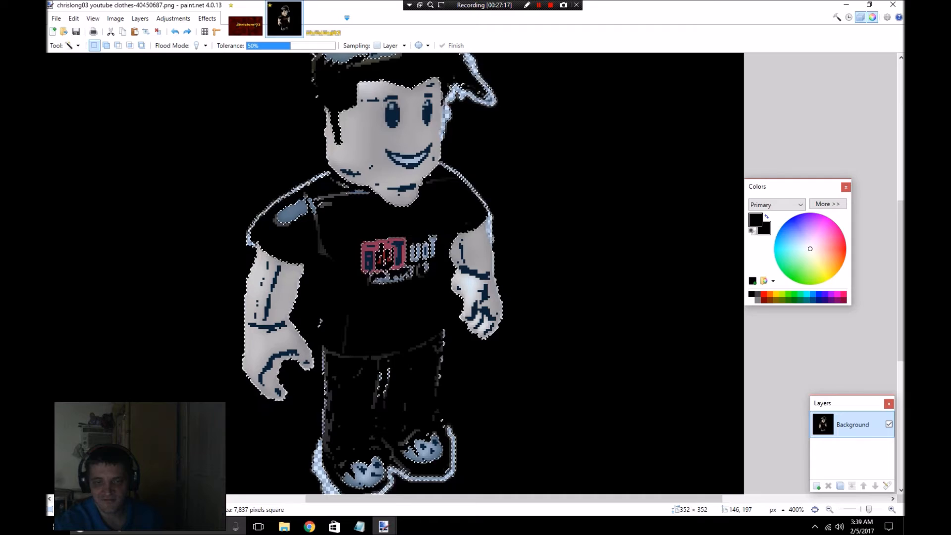
pyautogui.scroll(6, 371, 273)
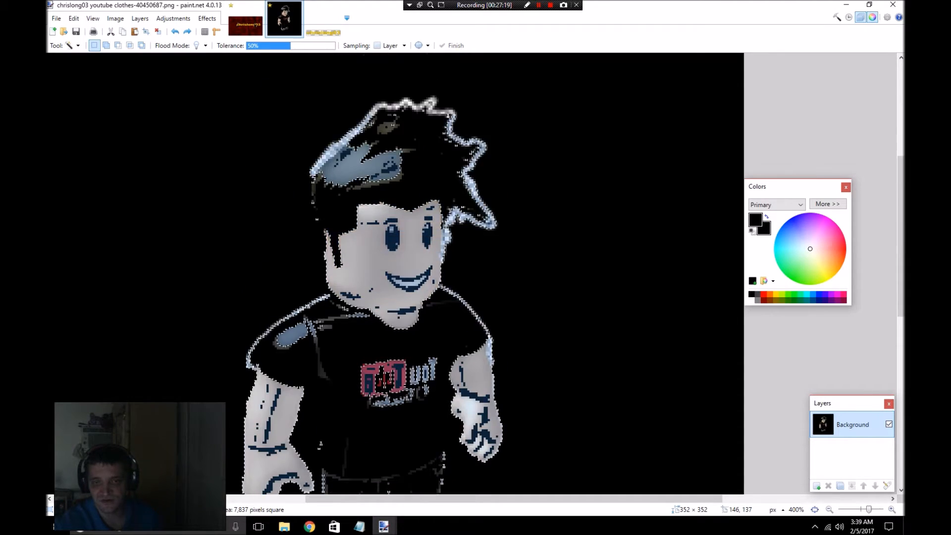
pyautogui.scroll(-2, 371, 272)
pyautogui.scroll(-2, 371, 272)
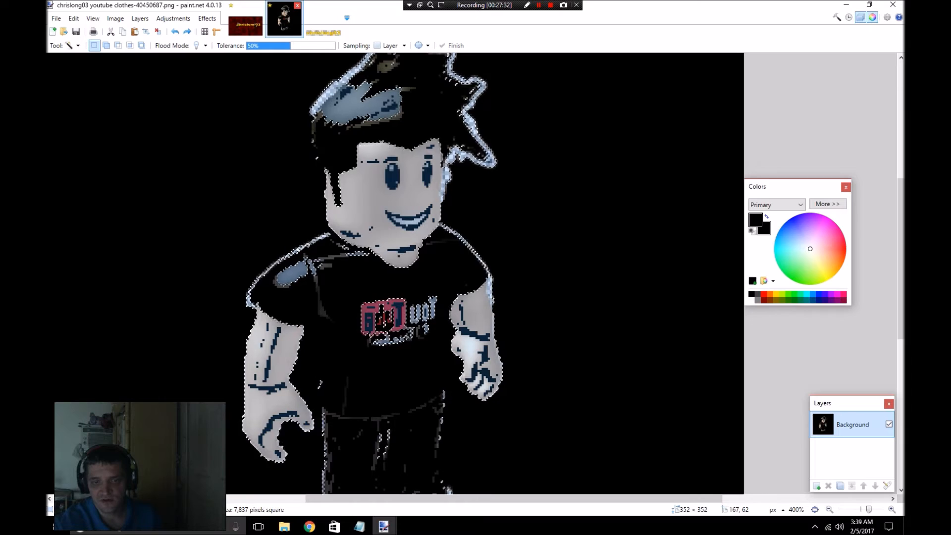
pyautogui.click(297, 5)
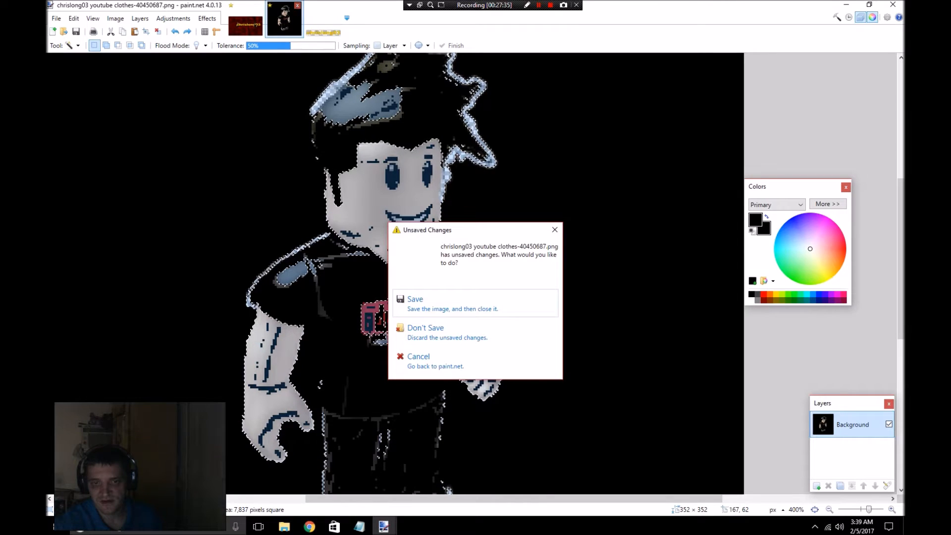
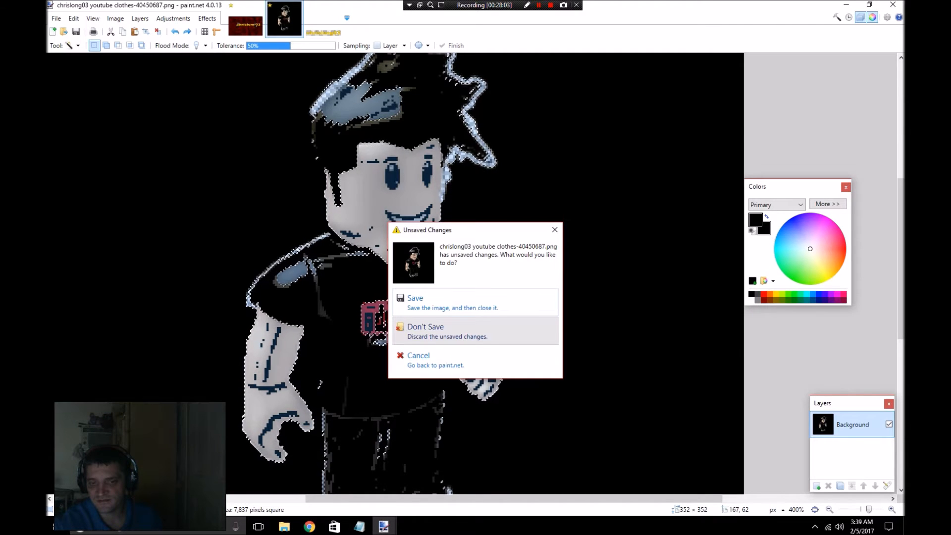
pyautogui.click(475, 331)
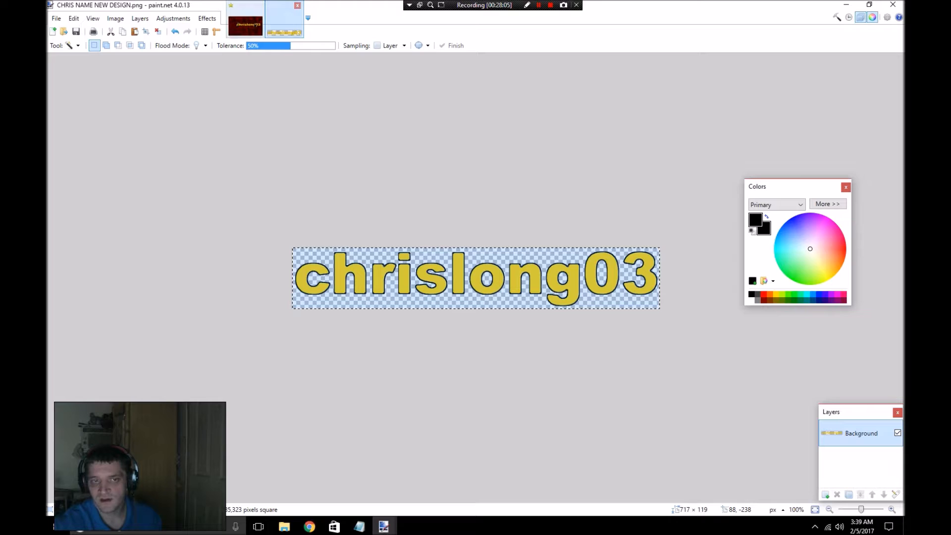
# Step: Return to the 1280 × 720 clouds image and hide its Background layer
pyautogui.click(297, 5)
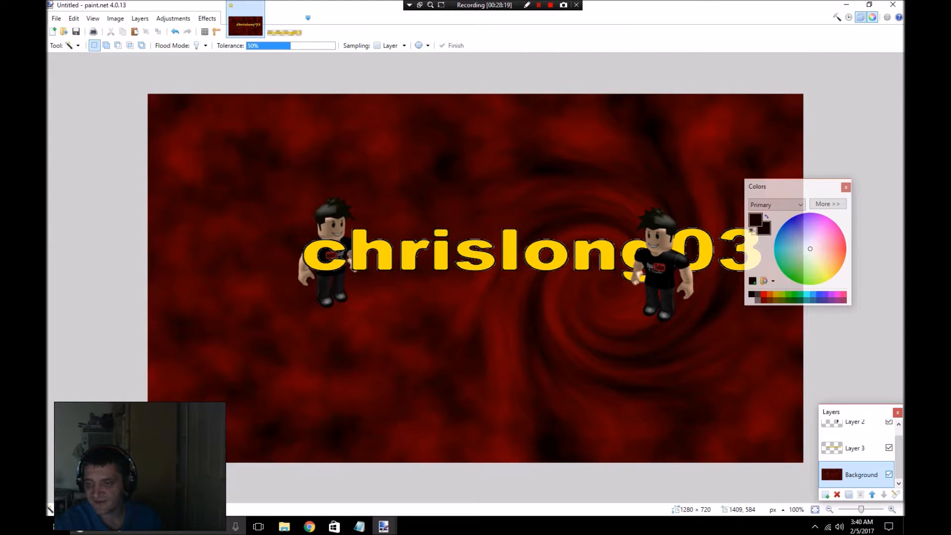
pyautogui.click(889, 474)
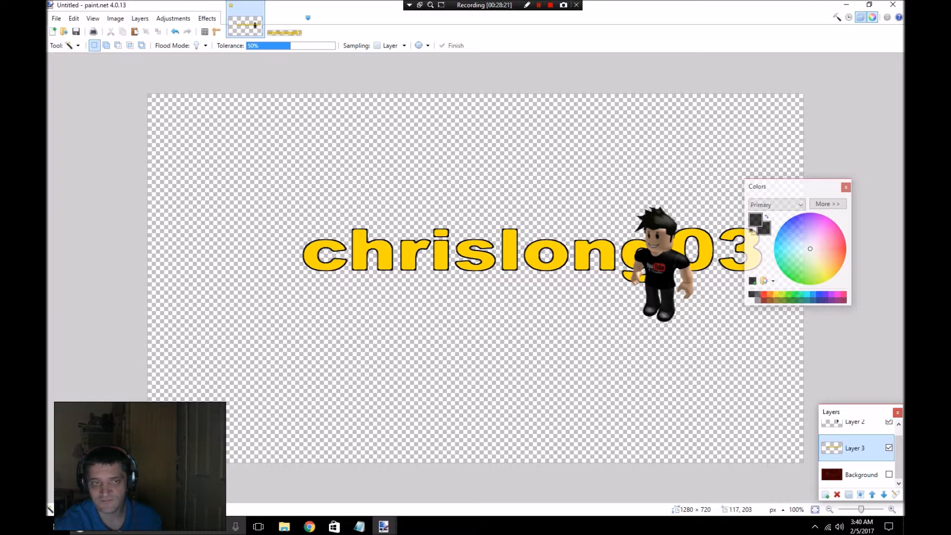
# Step: Open assassins1.png from the recently used files
pyautogui.click(56, 18)
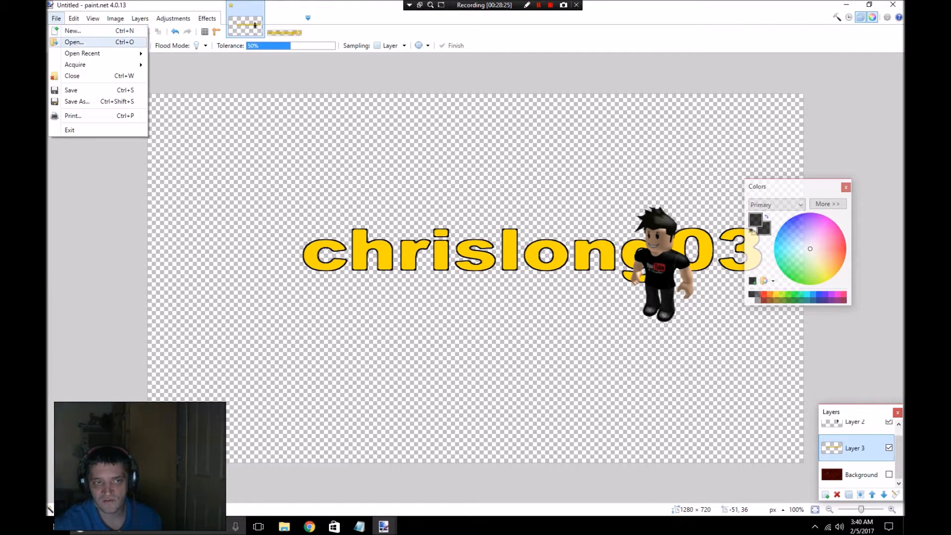
pyautogui.moveTo(82, 53)
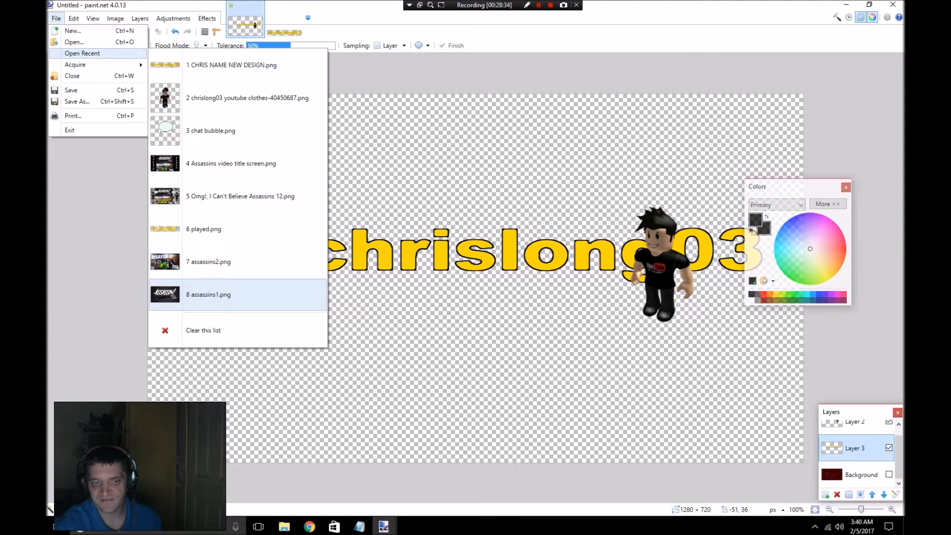
pyautogui.click(208, 294)
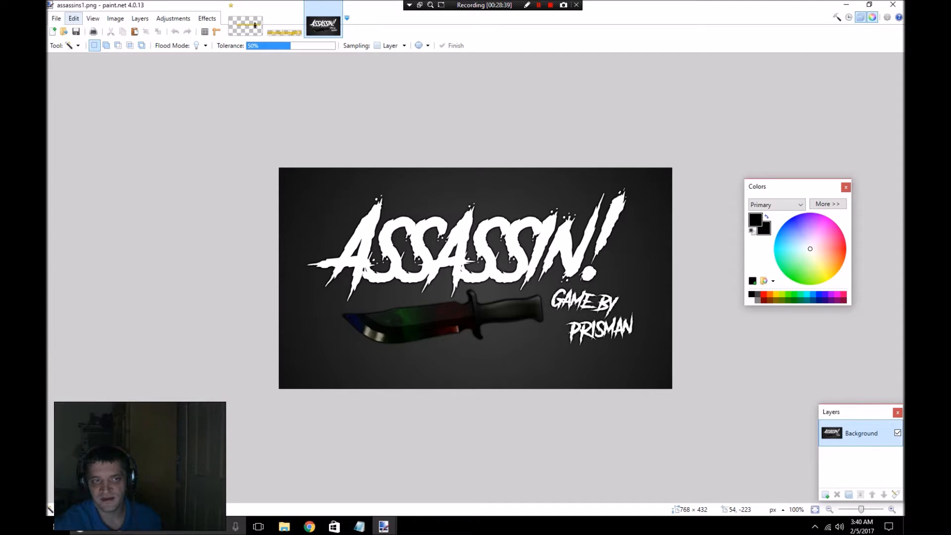
pyautogui.click(74, 19)
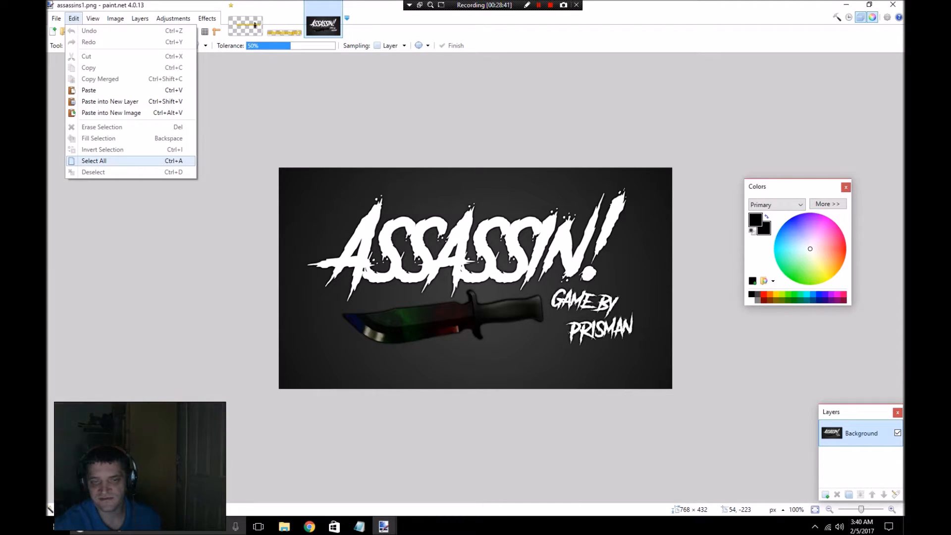
pyautogui.click(94, 161)
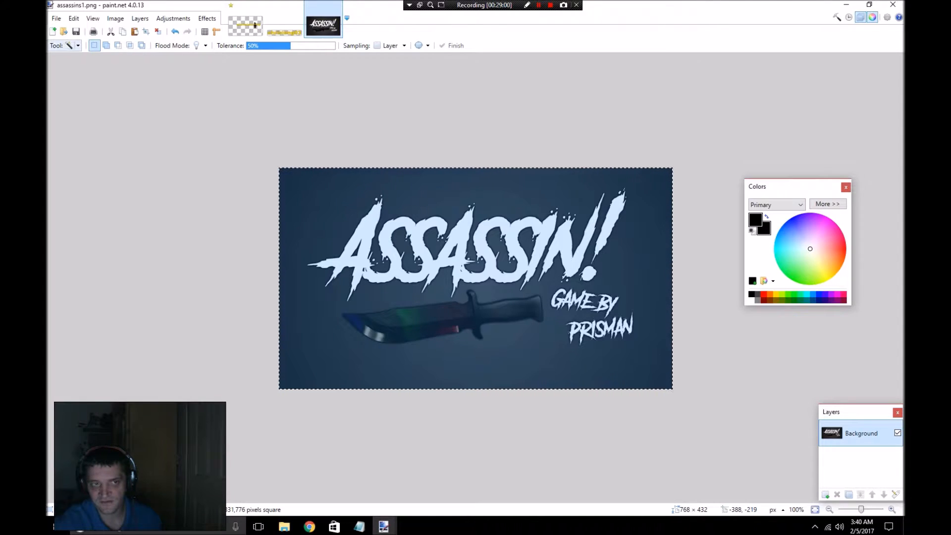
pyautogui.click(70, 45)
pyautogui.click(85, 58)
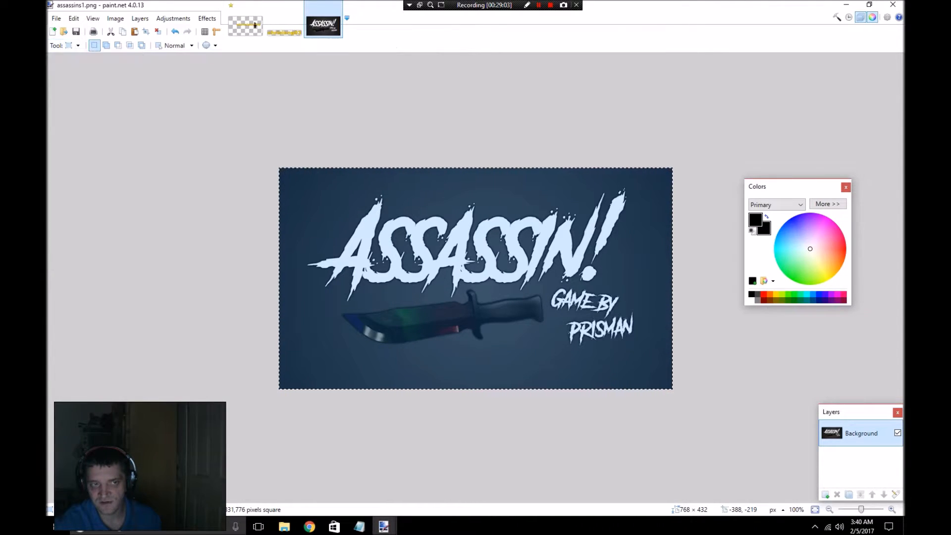
pyautogui.click(102, 131)
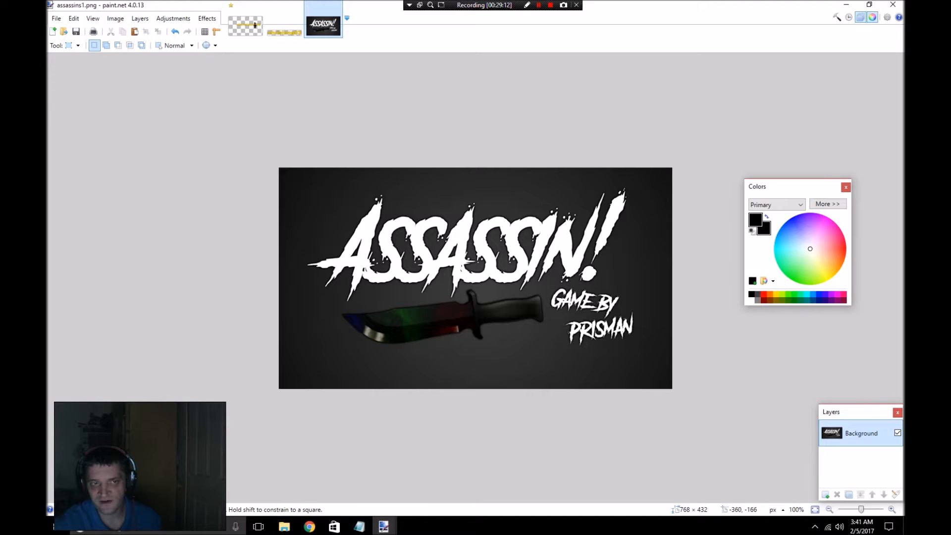
# Step: Select the entire Assassin picture in assassins1.png and copy it
pyautogui.click(69, 45)
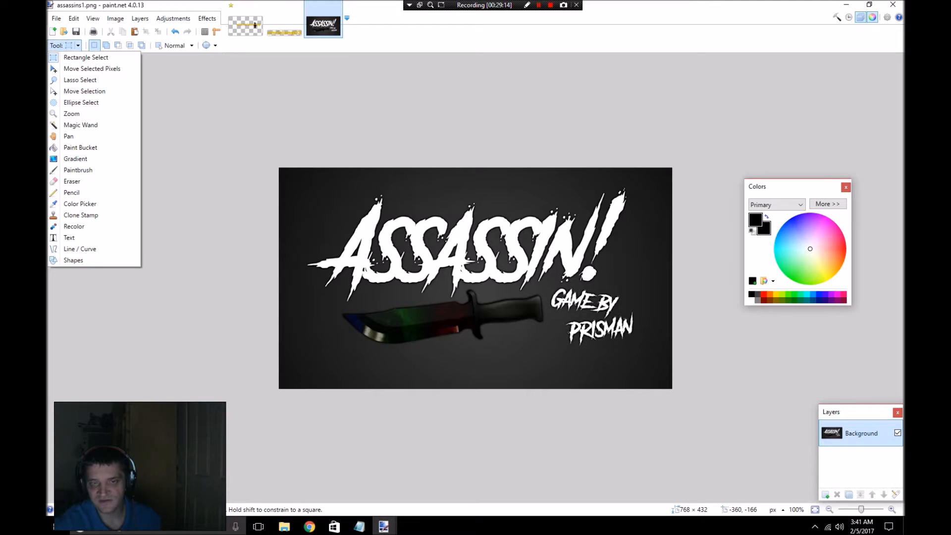
pyautogui.click(69, 46)
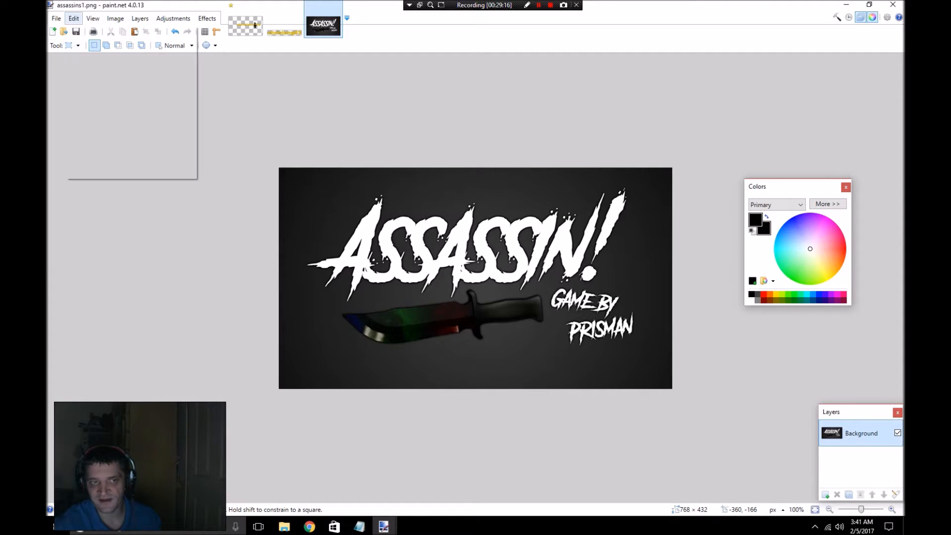
pyautogui.click(73, 18)
pyautogui.click(99, 161)
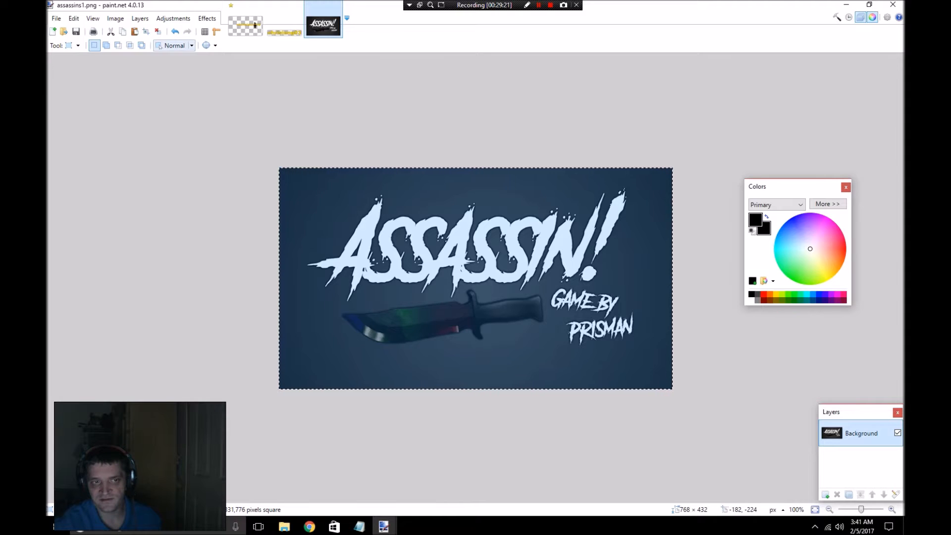
# Step: Return to the 1280 × 720 clouds image, show its Background layer and hide Layer 3 and Layer 2
pyautogui.click(244, 23)
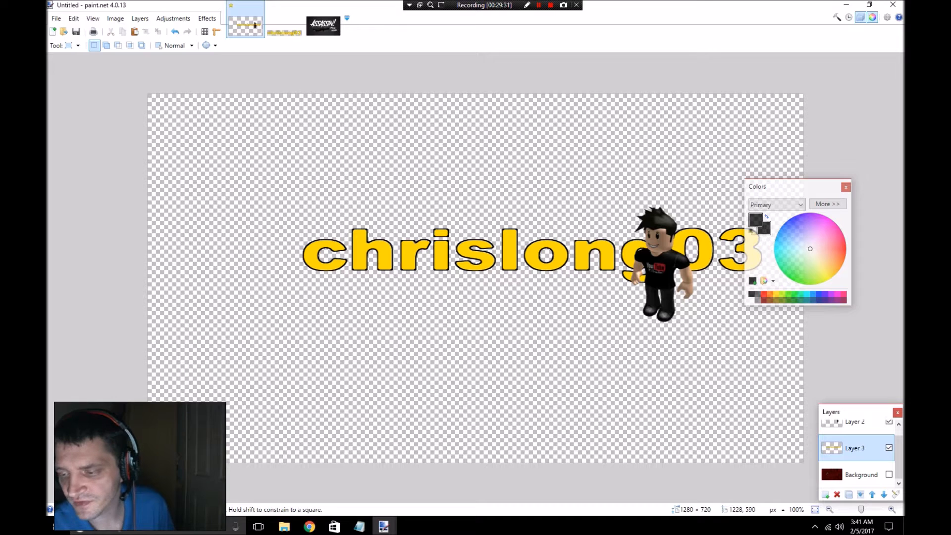
pyautogui.click(888, 474)
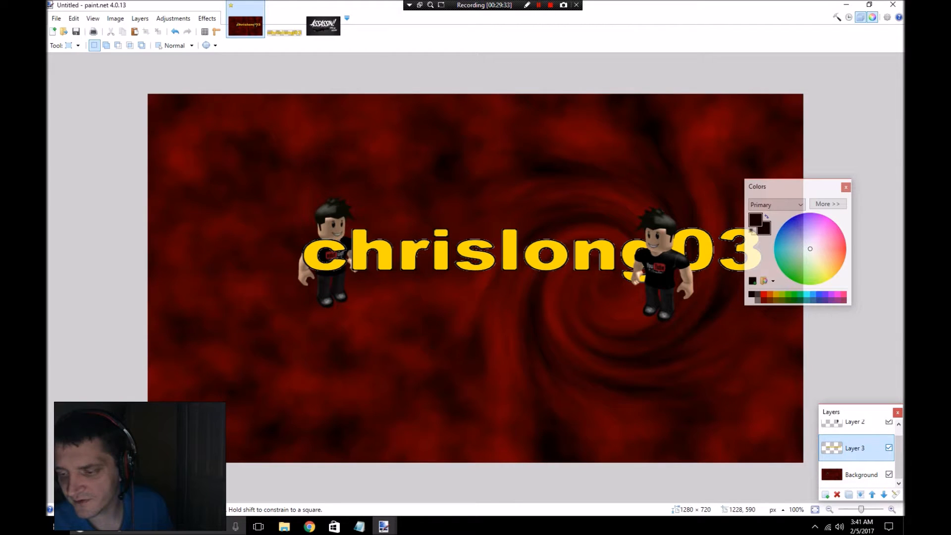
pyautogui.click(888, 448)
pyautogui.scroll(1, 889, 448)
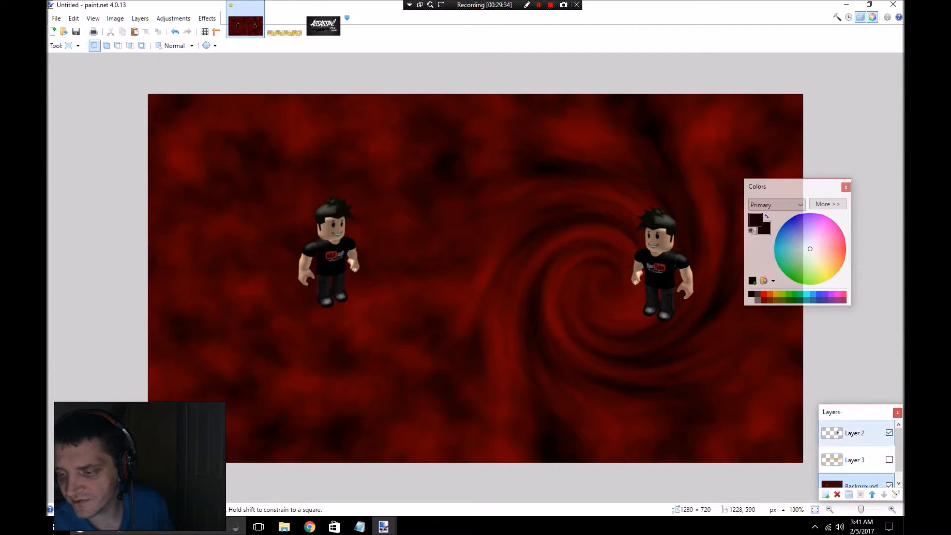
pyautogui.click(836, 432)
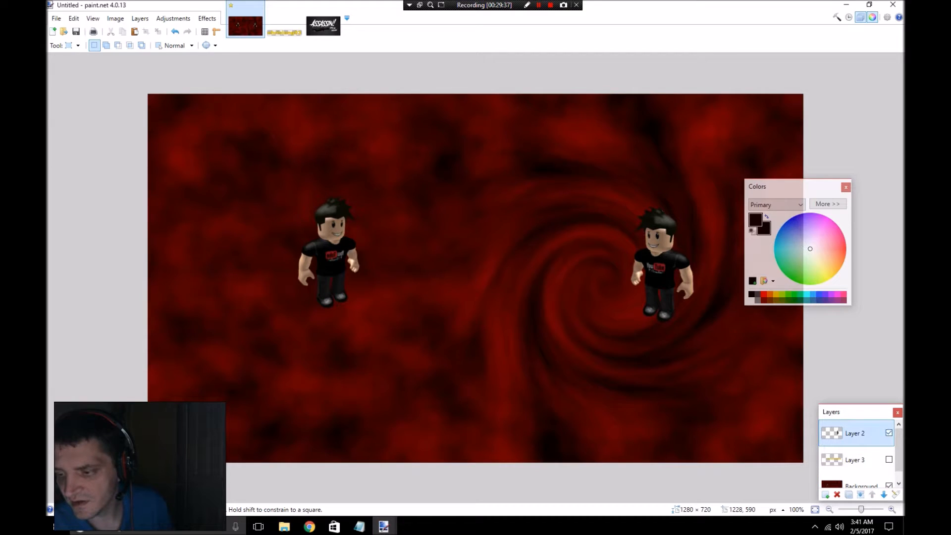
pyautogui.click(889, 432)
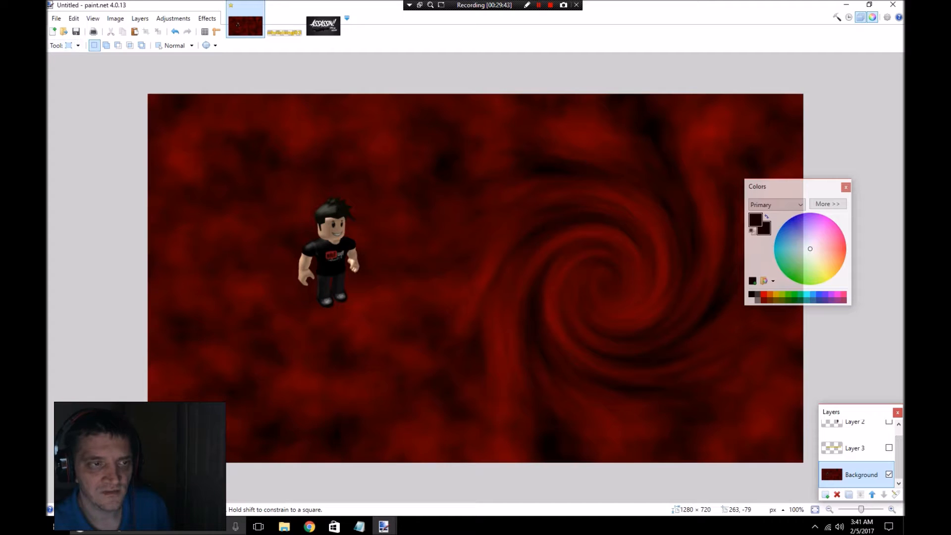
# Step: Paste the Assassin picture onto the Background layer and stretch it to cover the whole canvas
pyautogui.click(134, 31)
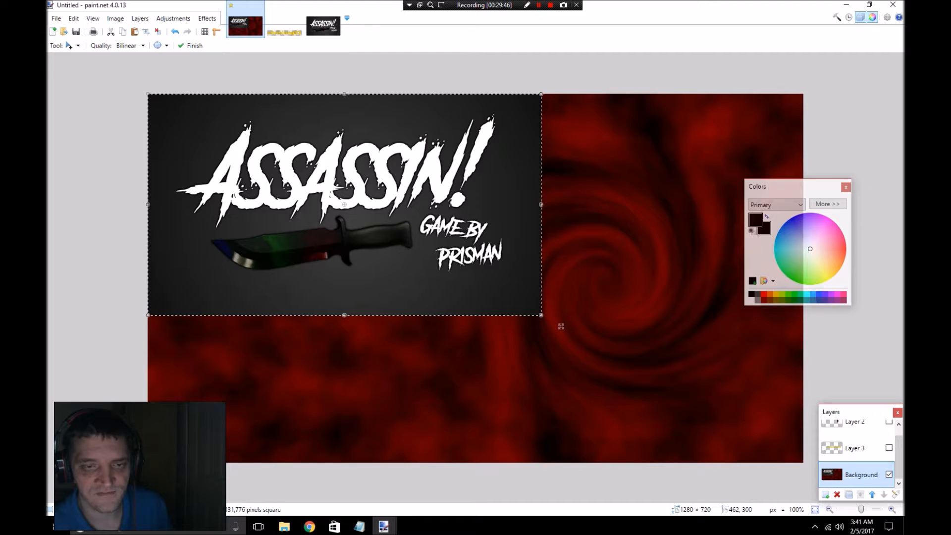
pyautogui.moveTo(561, 326); pyautogui.dragTo(803, 465)
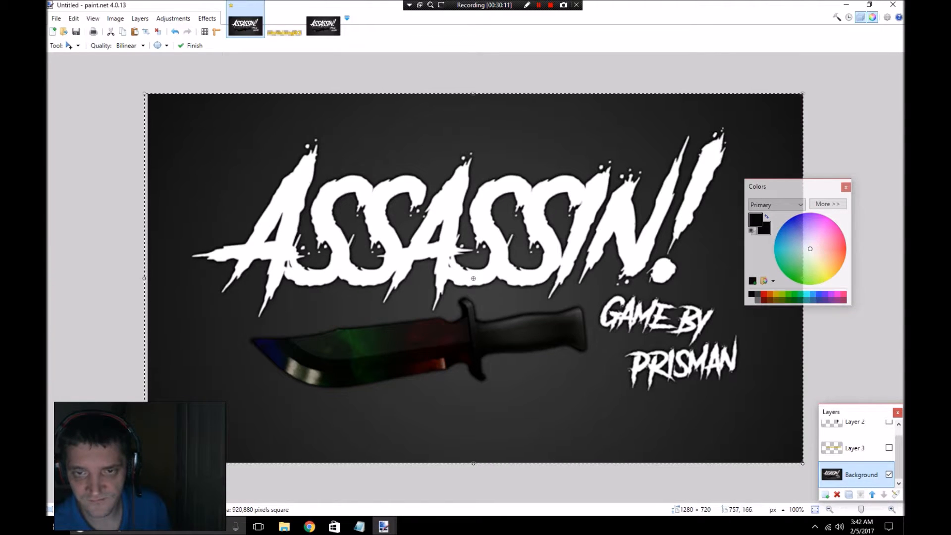
pyautogui.moveTo(473, 93); pyautogui.dragTo(473, 91)
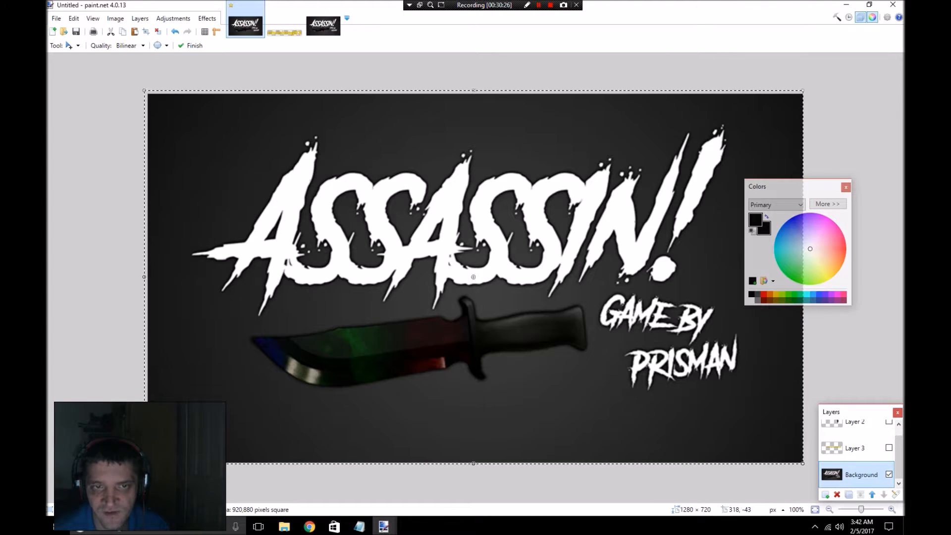
# Step: Resize the assassins1.png image to 1280 pixels wide and 720 pixels high
pyautogui.click(322, 23)
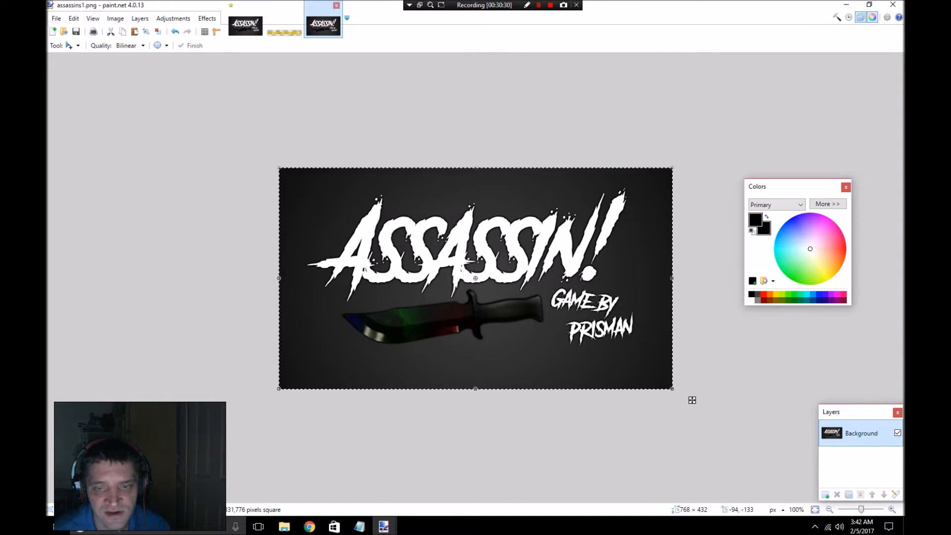
pyautogui.click(115, 18)
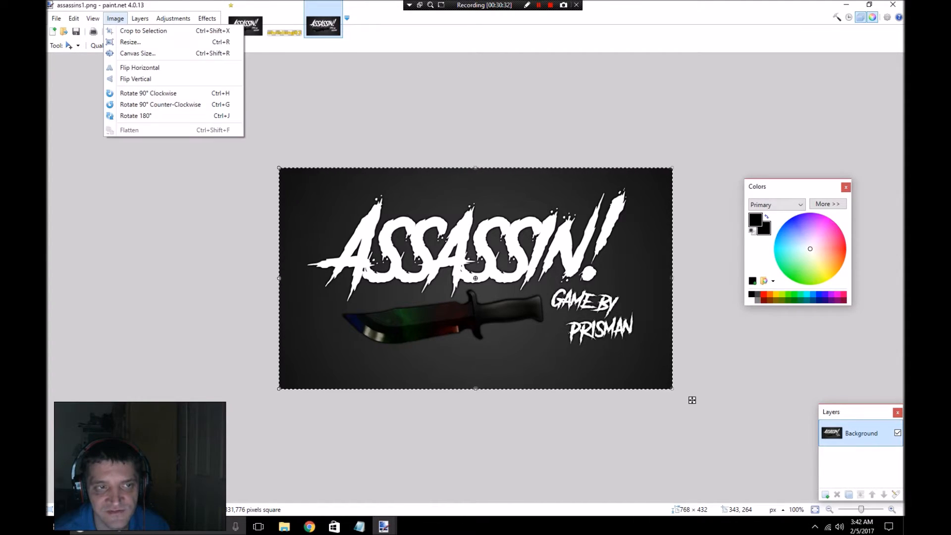
pyautogui.click(130, 42)
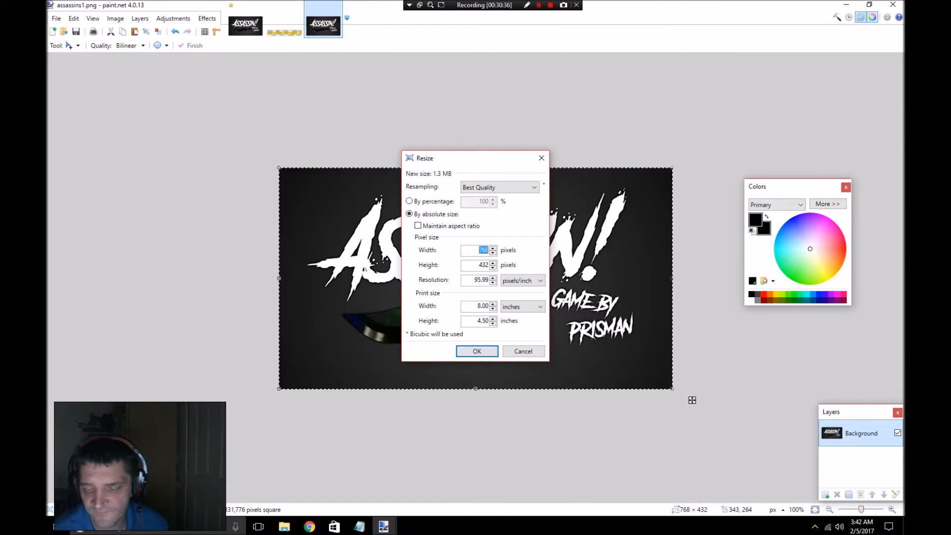
pyautogui.write('1')
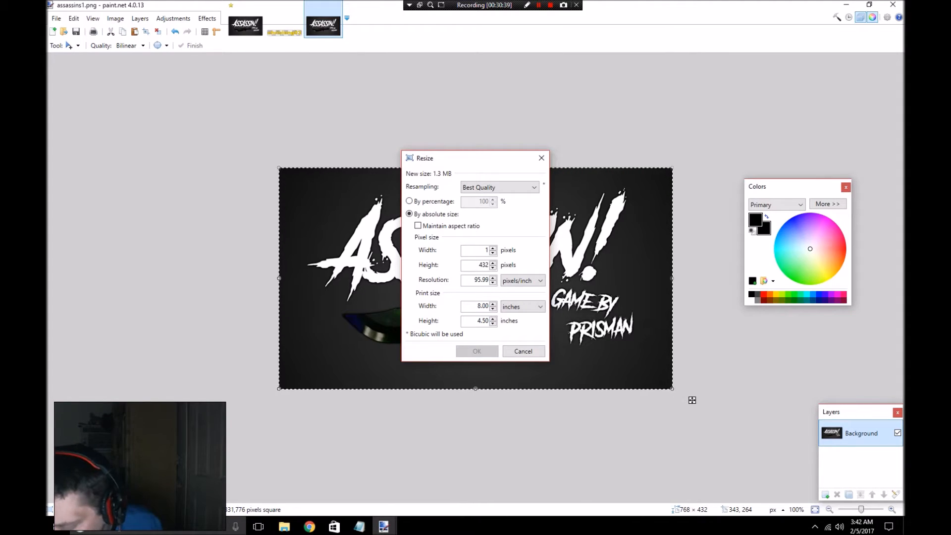
pyautogui.write('280')
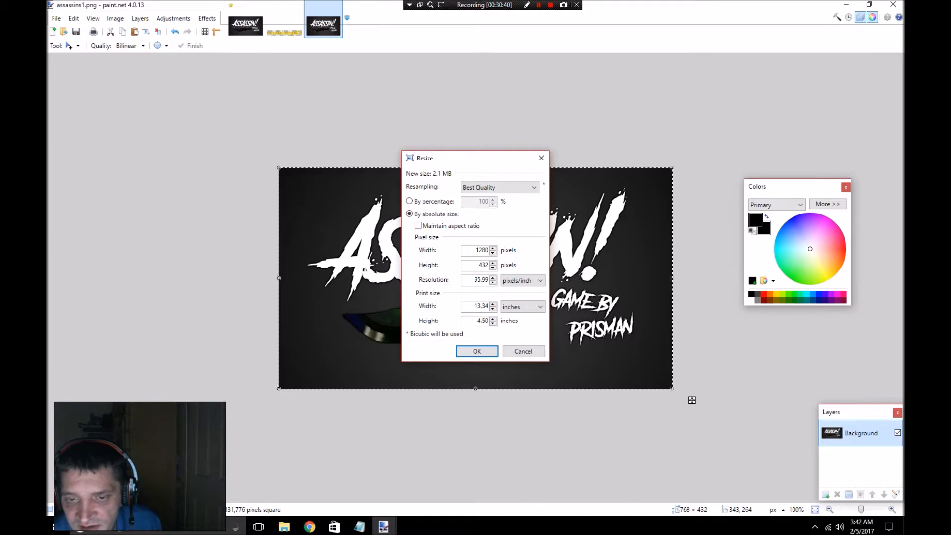
pyautogui.press('Tab')
pyautogui.press('BackSpace')
pyautogui.write('7')
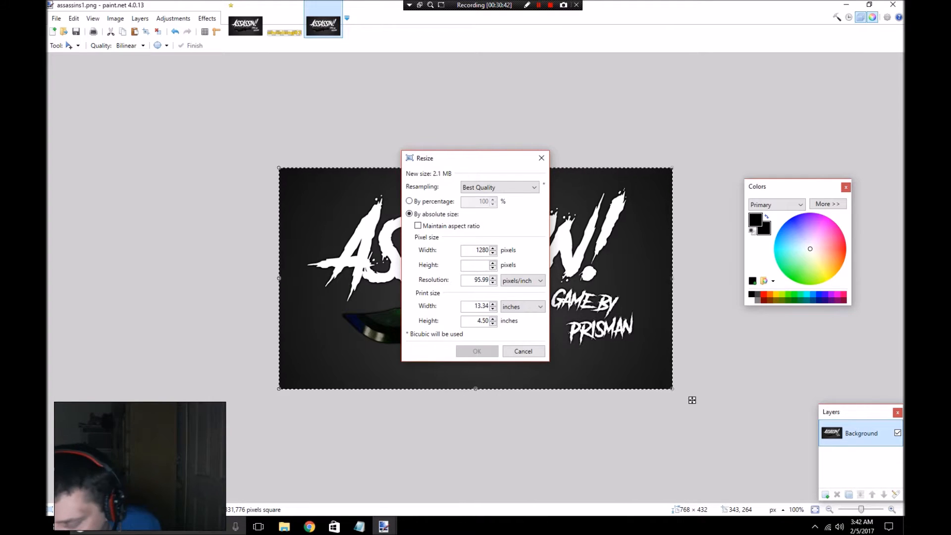
pyautogui.write('20')
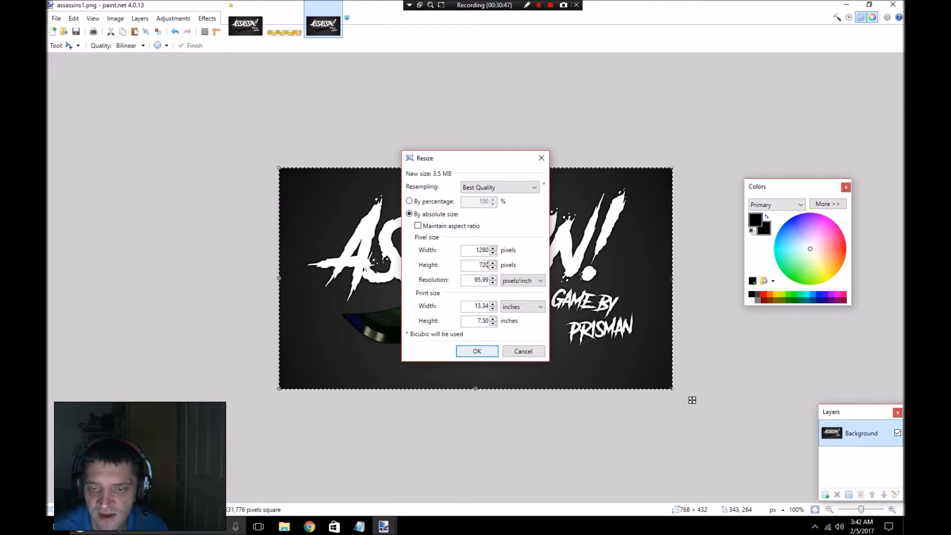
pyautogui.press('Return')
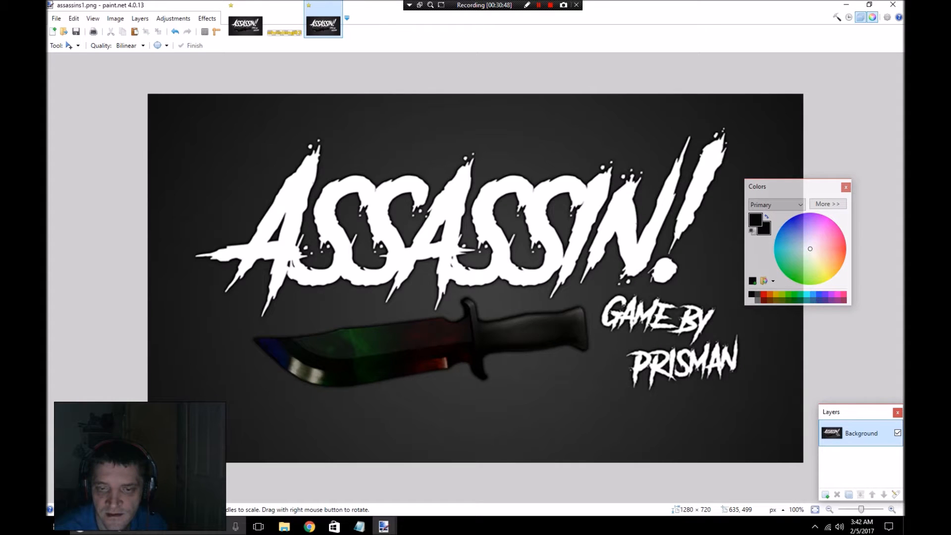
# Step: Compare the hand-stretched Assassin picture in the thumbnail with the resized assassins1.png image
pyautogui.click(245, 26)
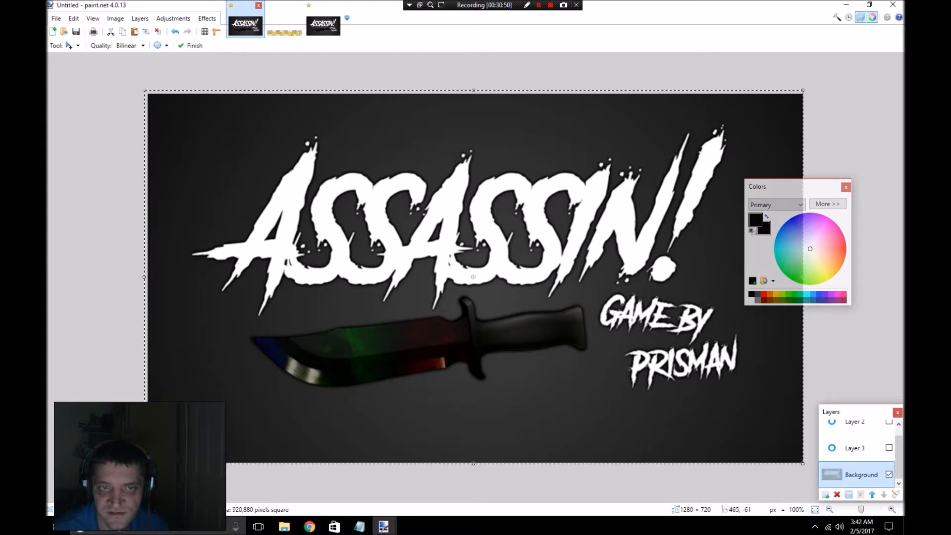
pyautogui.click(322, 25)
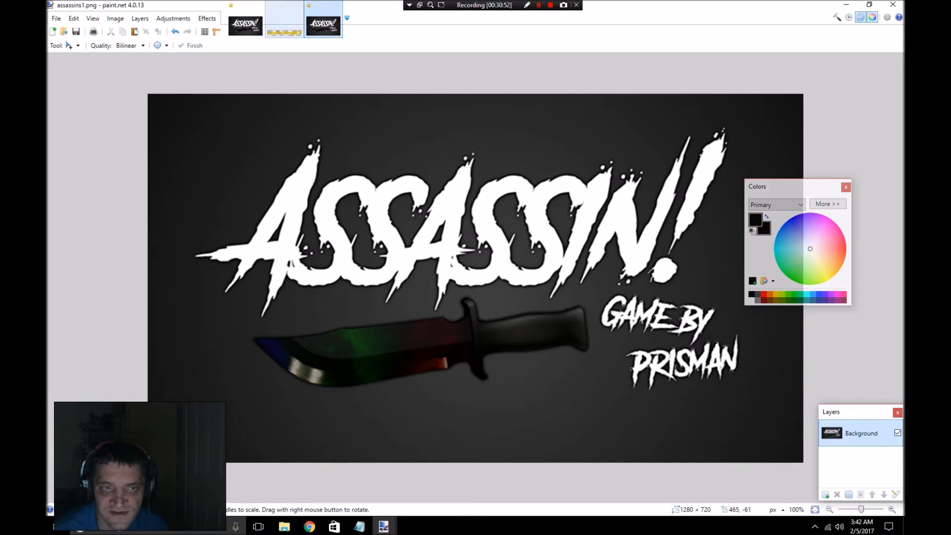
pyautogui.click(245, 26)
pyautogui.click(323, 25)
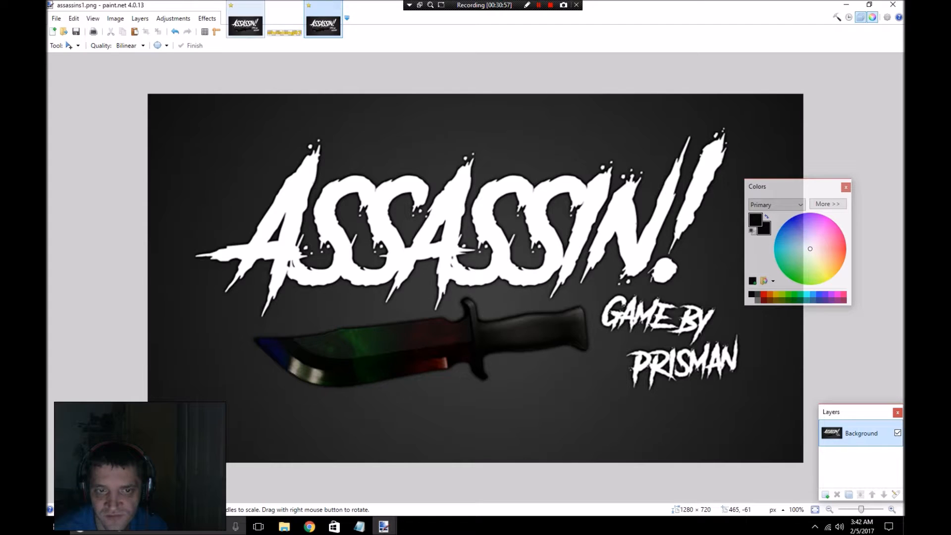
pyautogui.click(245, 26)
pyautogui.click(322, 25)
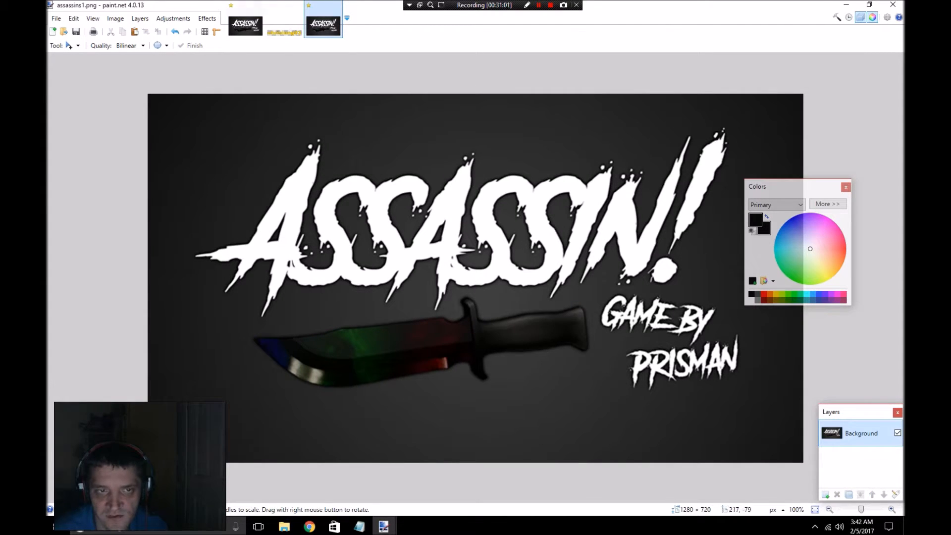
pyautogui.click(245, 25)
pyautogui.click(322, 26)
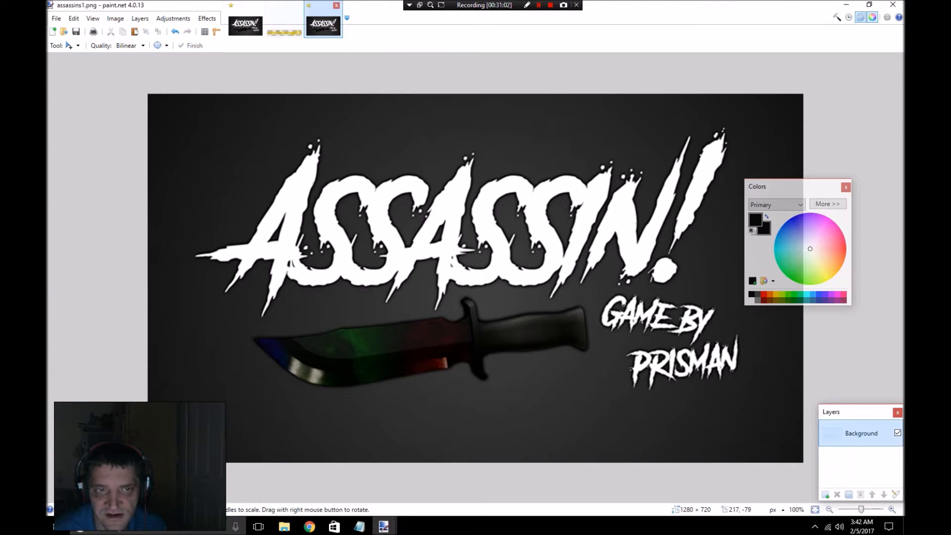
pyautogui.click(245, 25)
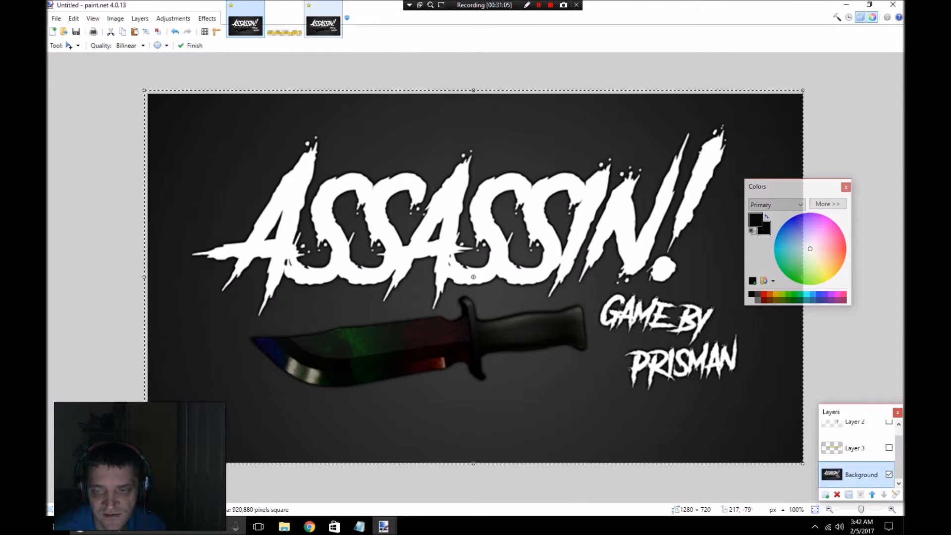
pyautogui.click(323, 25)
pyautogui.click(245, 25)
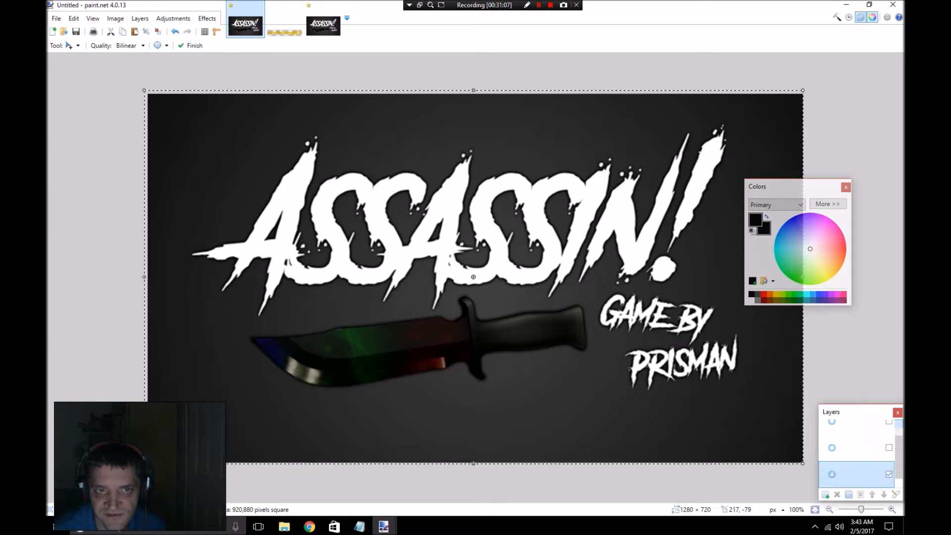
pyautogui.click(323, 25)
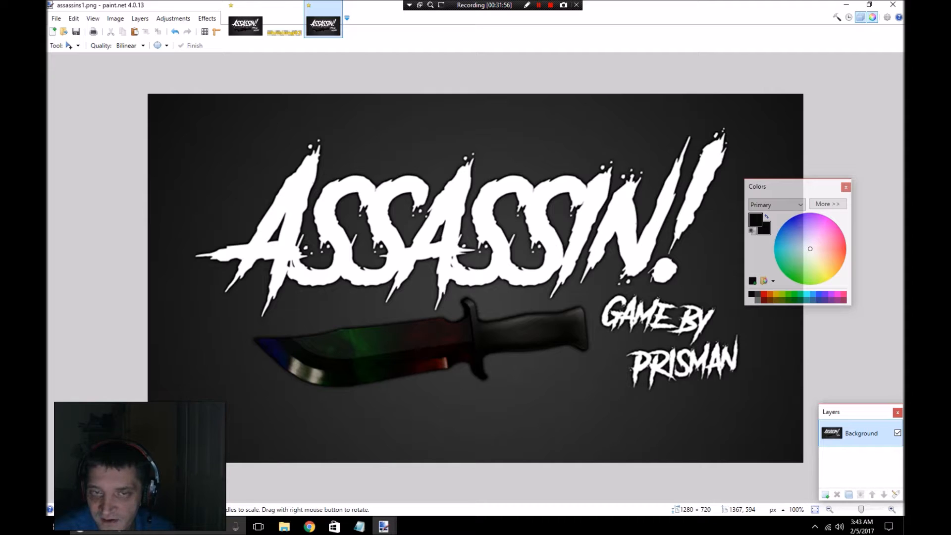
pyautogui.click(245, 25)
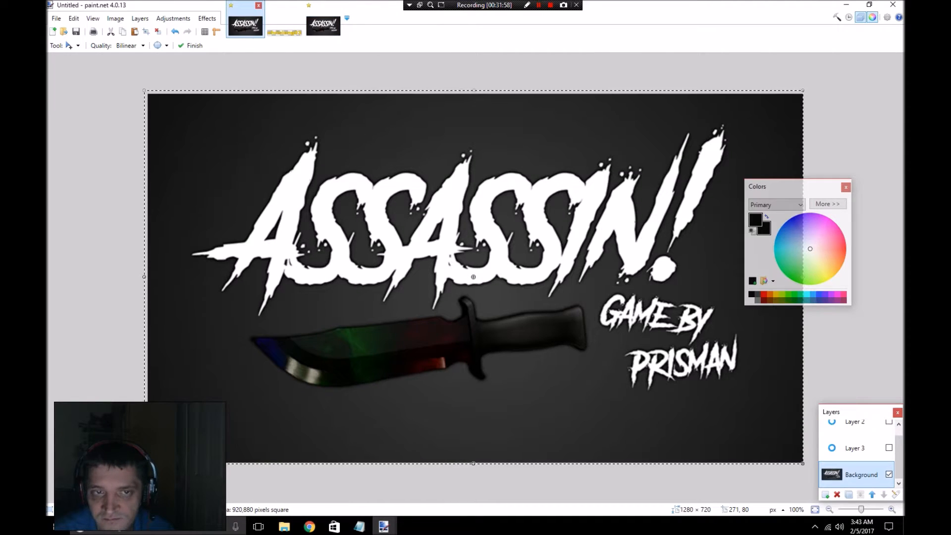
# Step: Copy the entire resized assassins1.png image and paste it onto the Background layer of the 1280 × 720 thumbnail
pyautogui.click(322, 25)
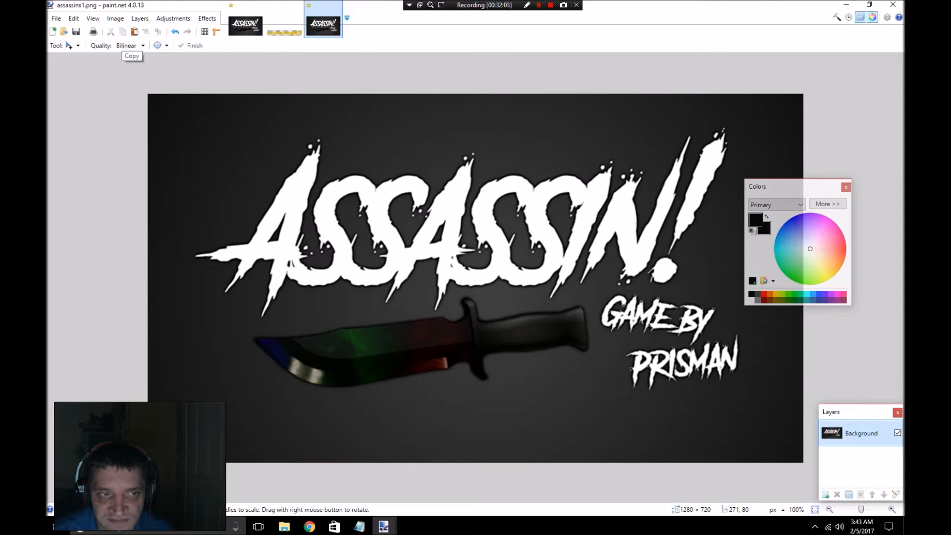
pyautogui.click(74, 19)
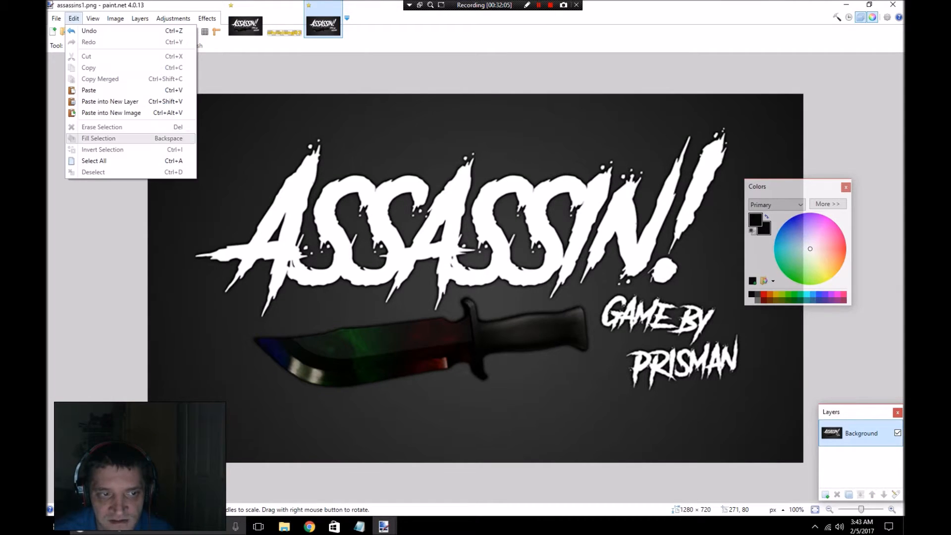
pyautogui.click(94, 161)
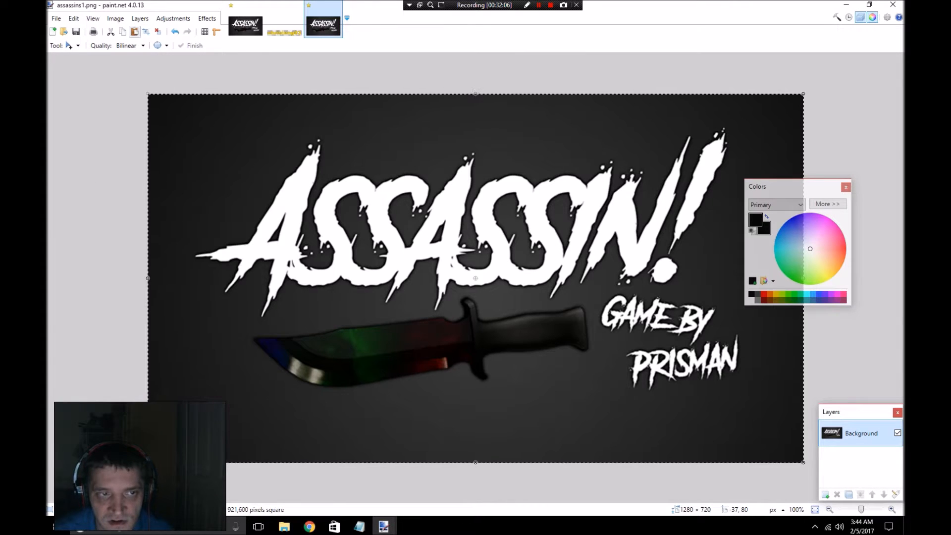
pyautogui.click(122, 32)
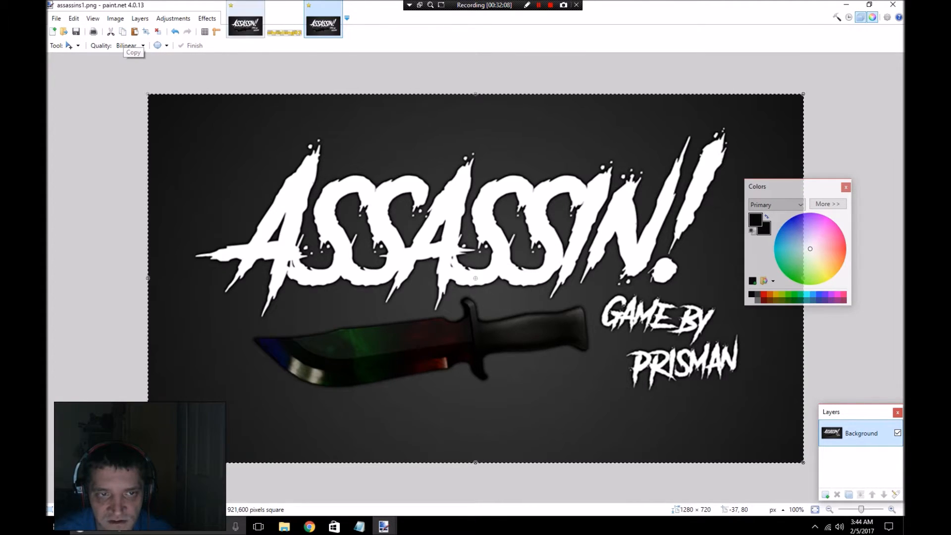
pyautogui.click(245, 25)
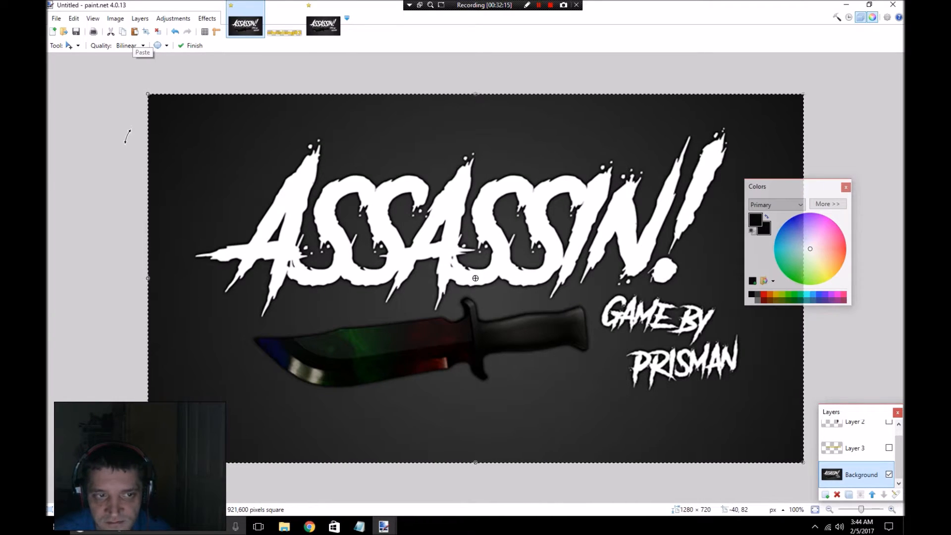
pyautogui.click(323, 23)
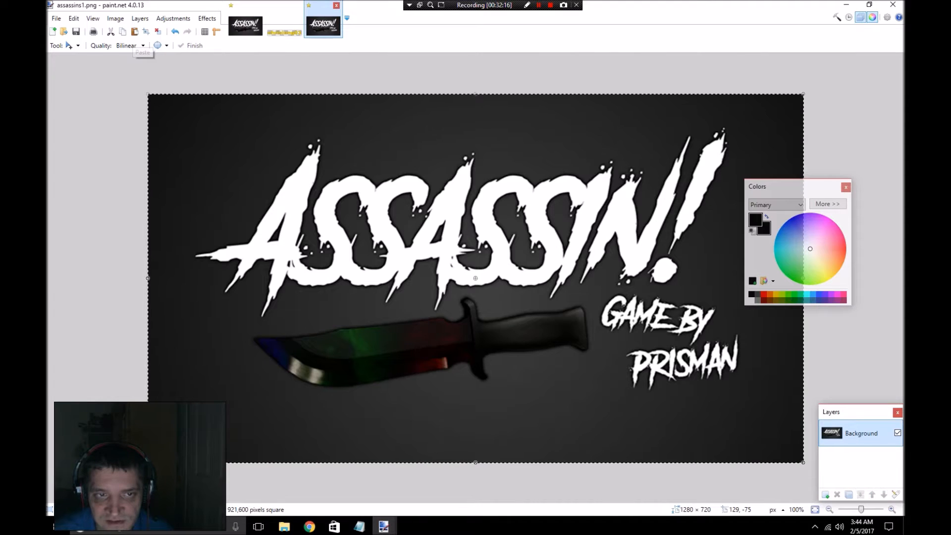
pyautogui.click(245, 22)
pyautogui.click(323, 22)
pyautogui.click(245, 22)
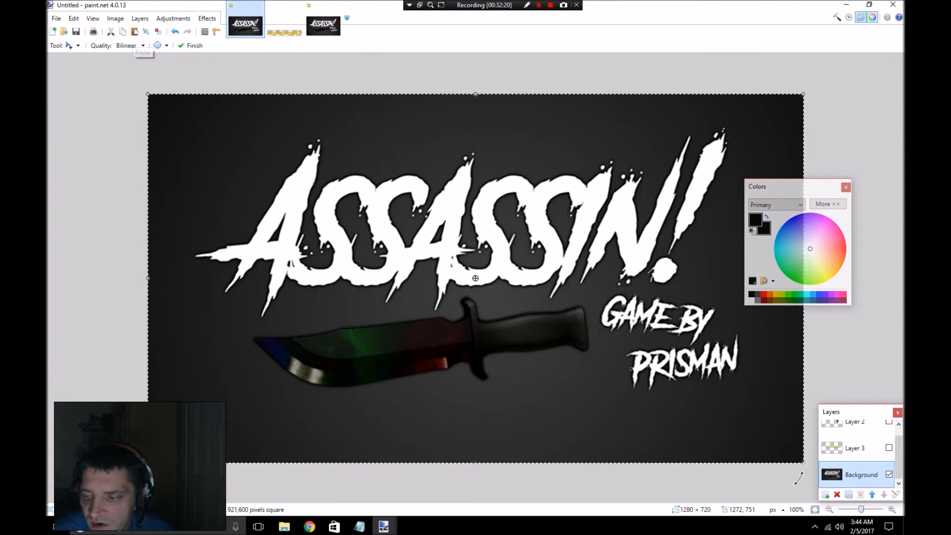
# Step: Preview Layer 3 and Layer 2 over the pasted Assassin background, and hide both layers again
pyautogui.click(889, 448)
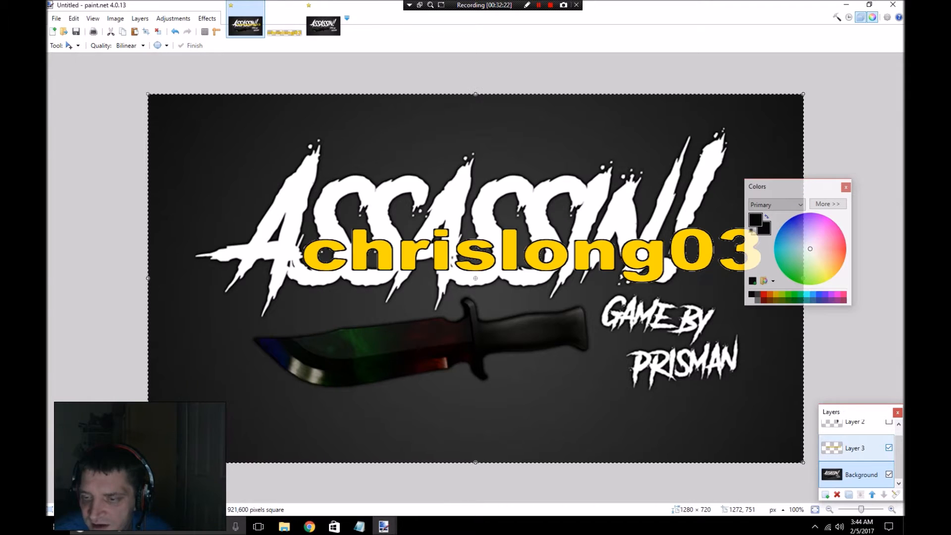
pyautogui.click(889, 421)
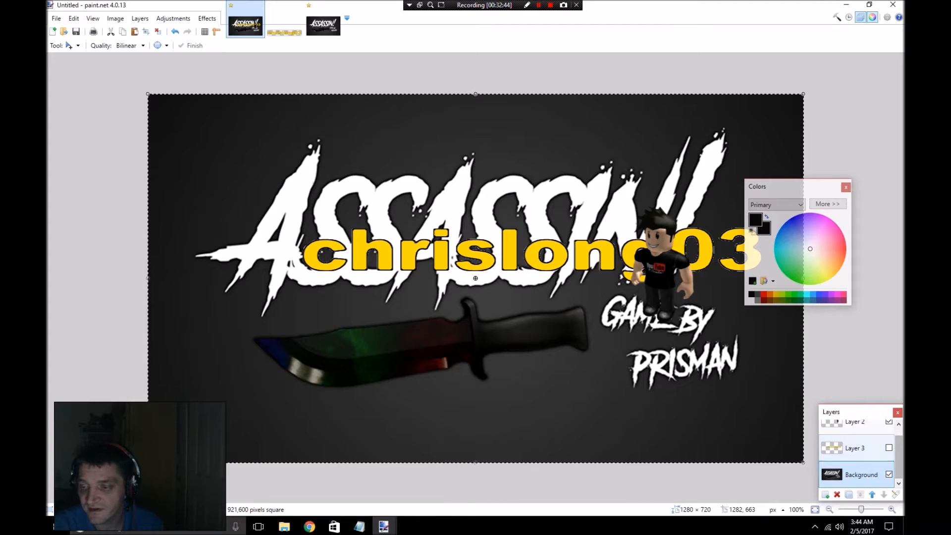
pyautogui.click(889, 447)
pyautogui.click(888, 422)
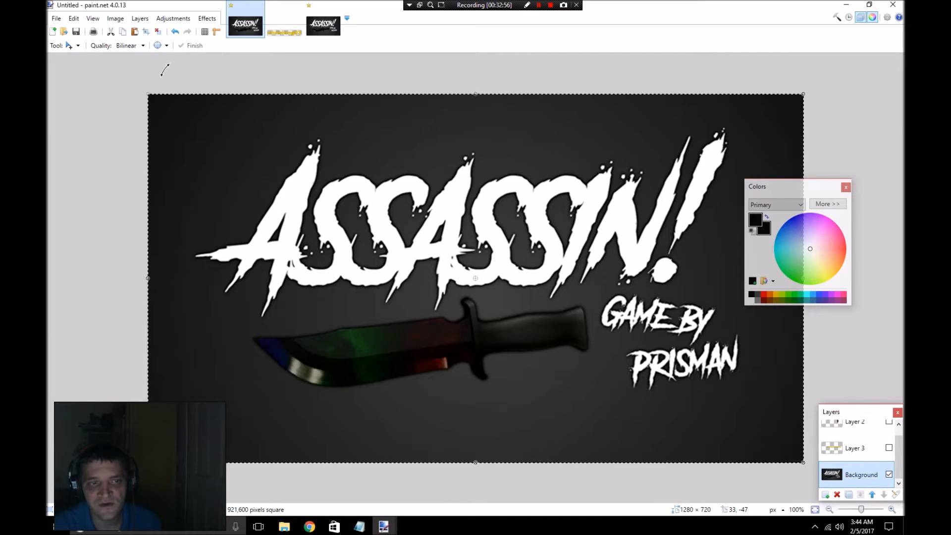
# Step: Switch to the Rectangle Select tool and clear the selection around the Assassin picture
pyautogui.click(73, 45)
pyautogui.click(82, 59)
pyautogui.click(97, 95)
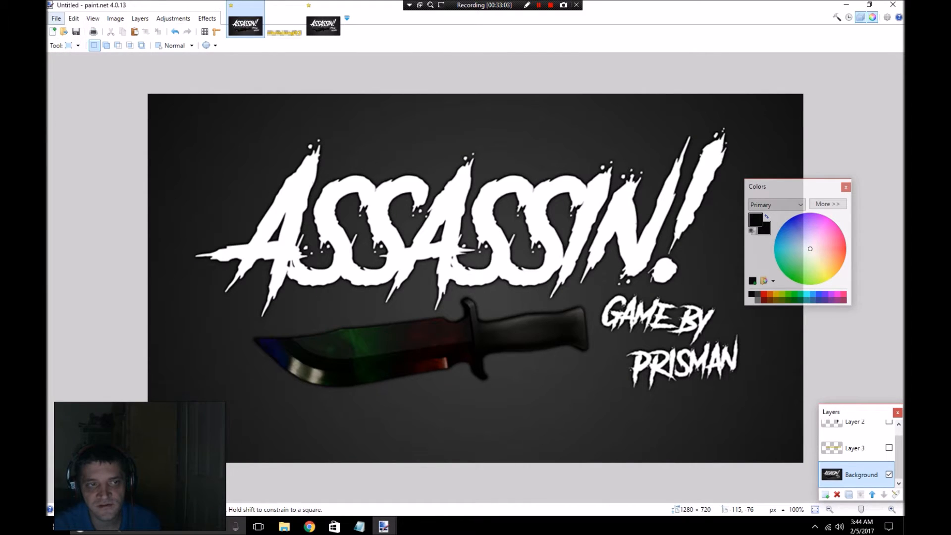
# Step: Open the recently used YouTube clothes character PNG and copy the whole image
pyautogui.click(56, 18)
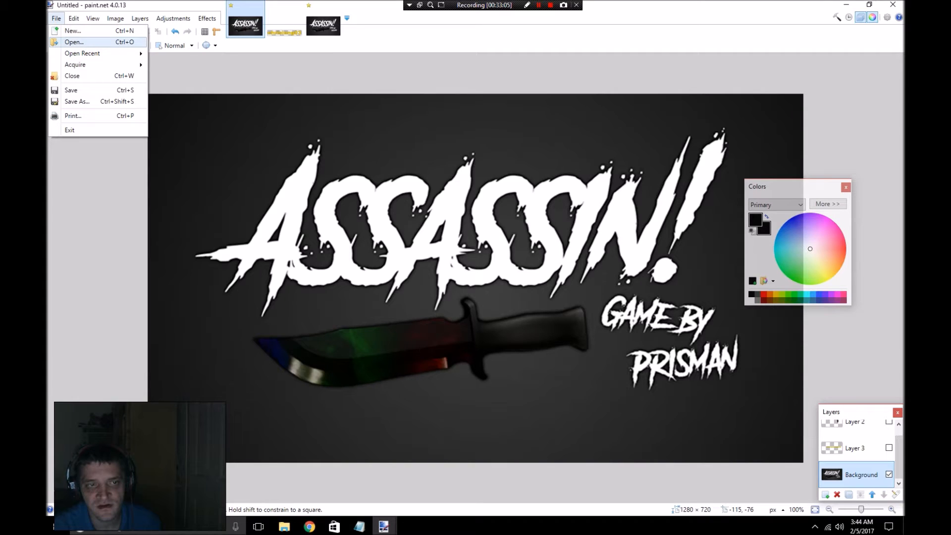
pyautogui.moveTo(82, 53)
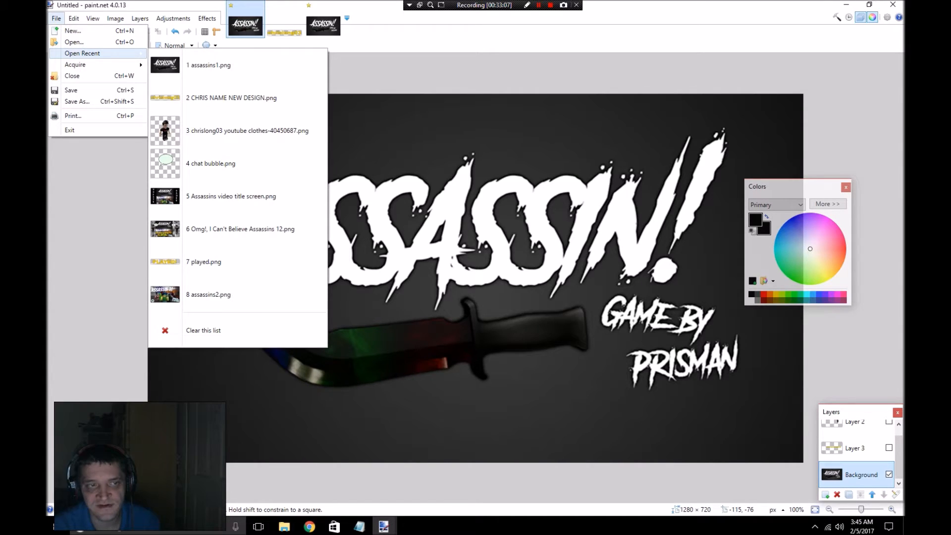
pyautogui.click(232, 131)
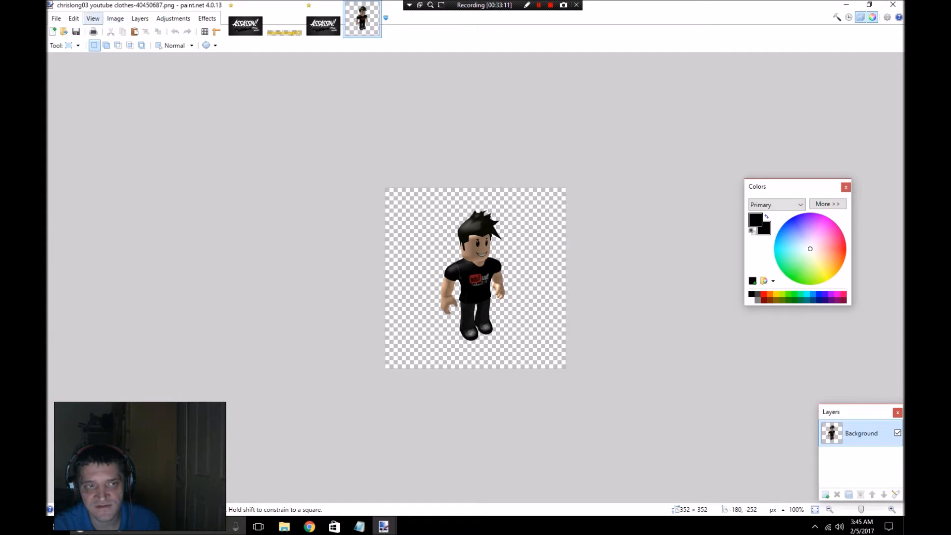
pyautogui.click(74, 19)
pyautogui.click(99, 161)
pyautogui.click(123, 31)
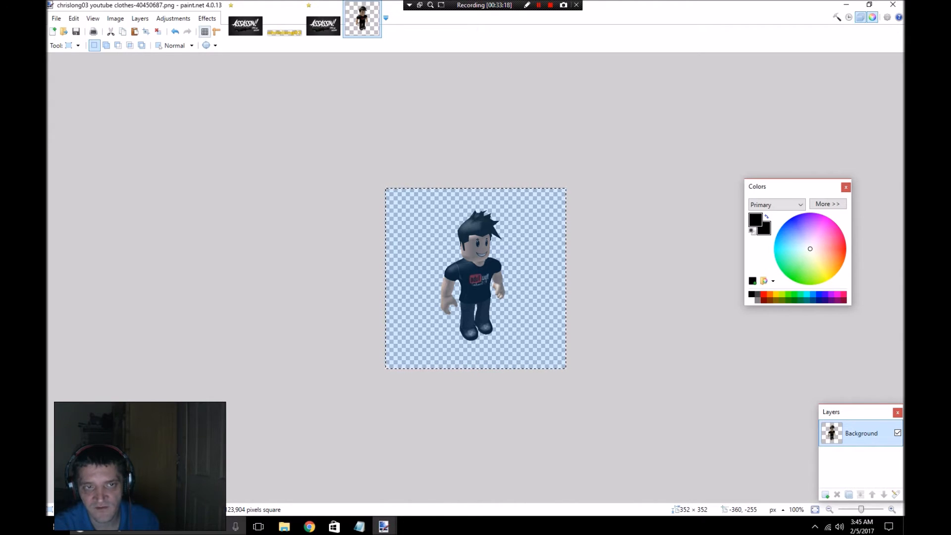
# Step: Add a new layer directly above the thumbnail's Background, paste the character figure and place it in the canvas's upper-left corner
pyautogui.click(245, 22)
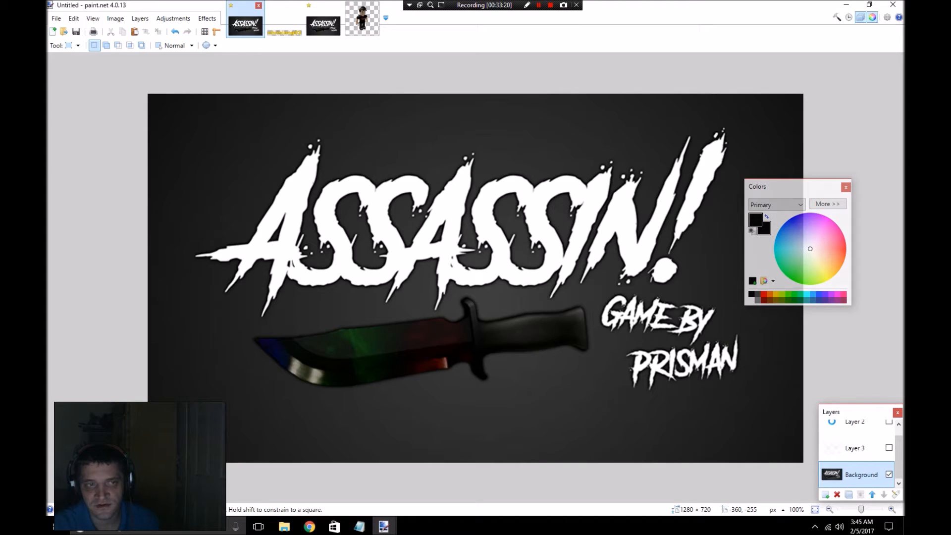
pyautogui.click(140, 19)
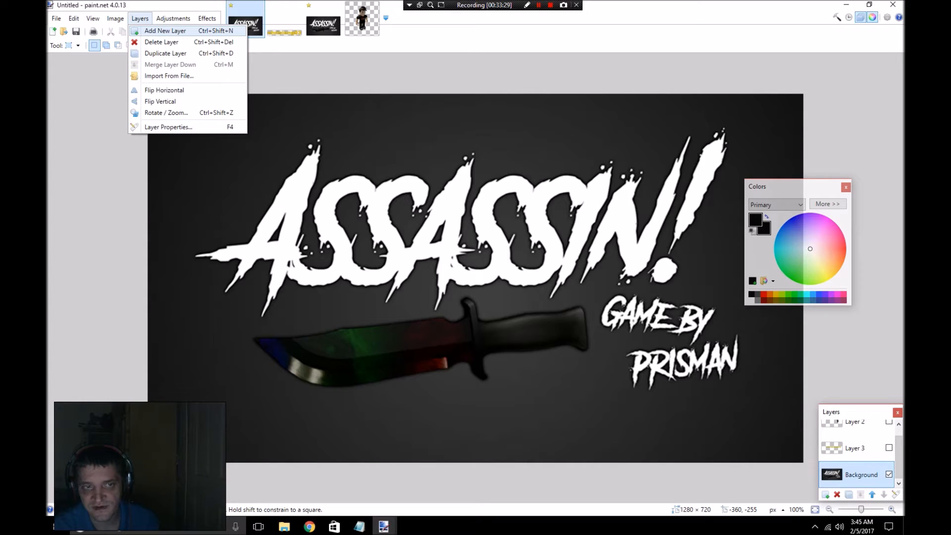
pyautogui.click(165, 31)
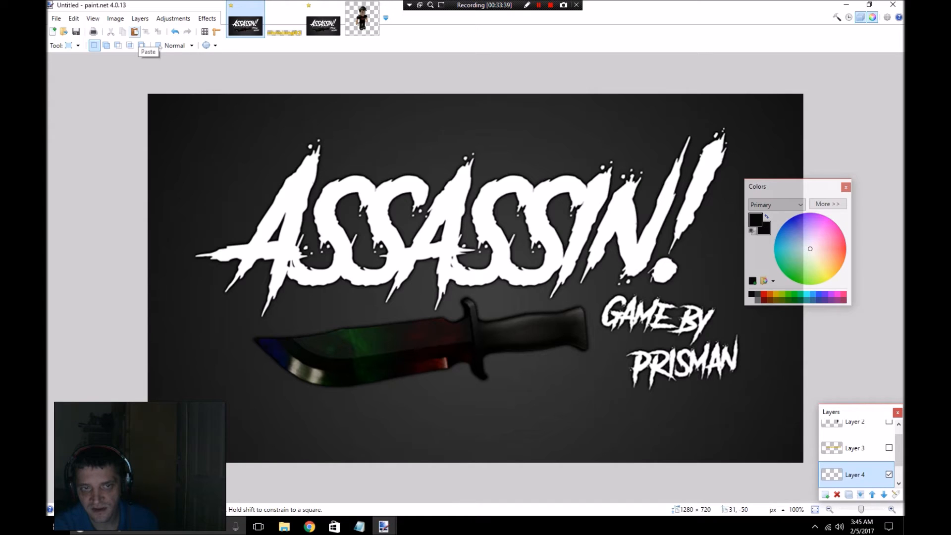
pyautogui.click(134, 32)
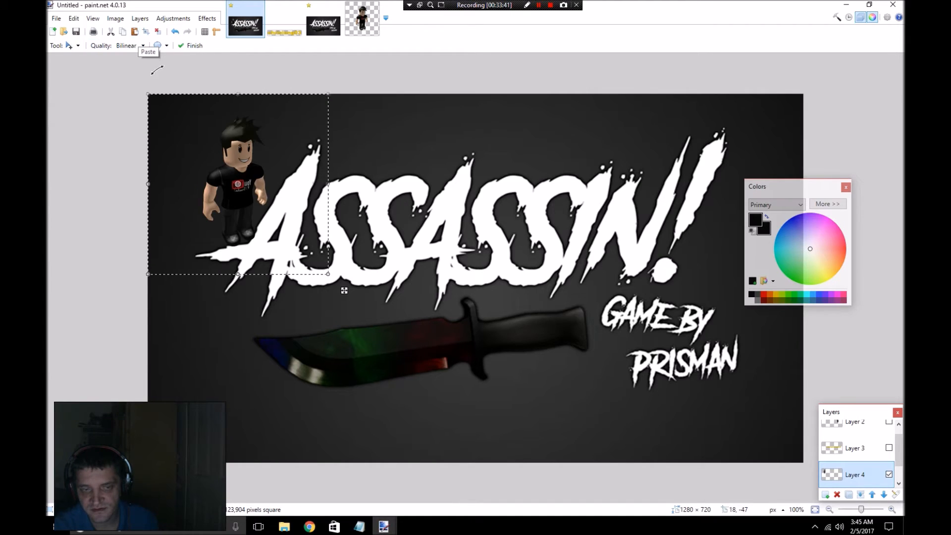
pyautogui.moveTo(344, 291); pyautogui.dragTo(418, 360)
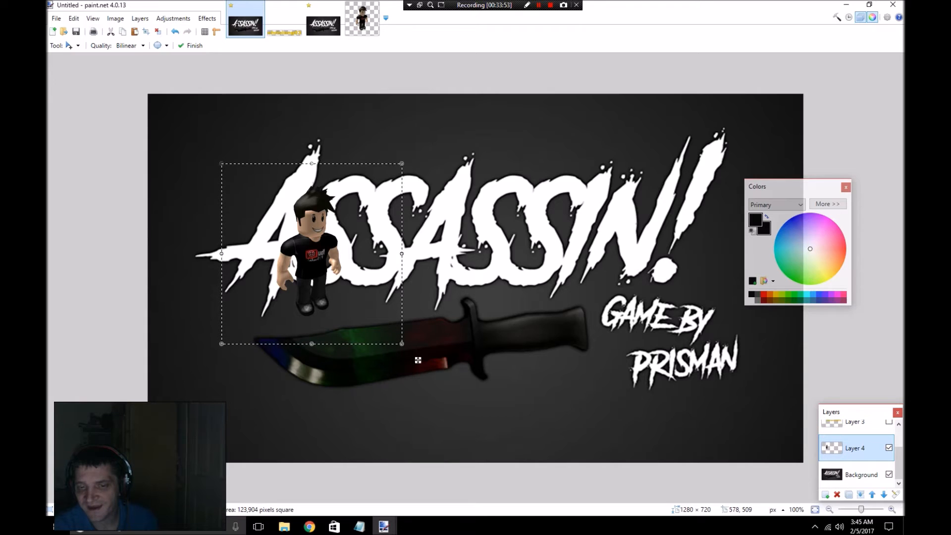
pyautogui.moveTo(417, 360); pyautogui.dragTo(412, 395)
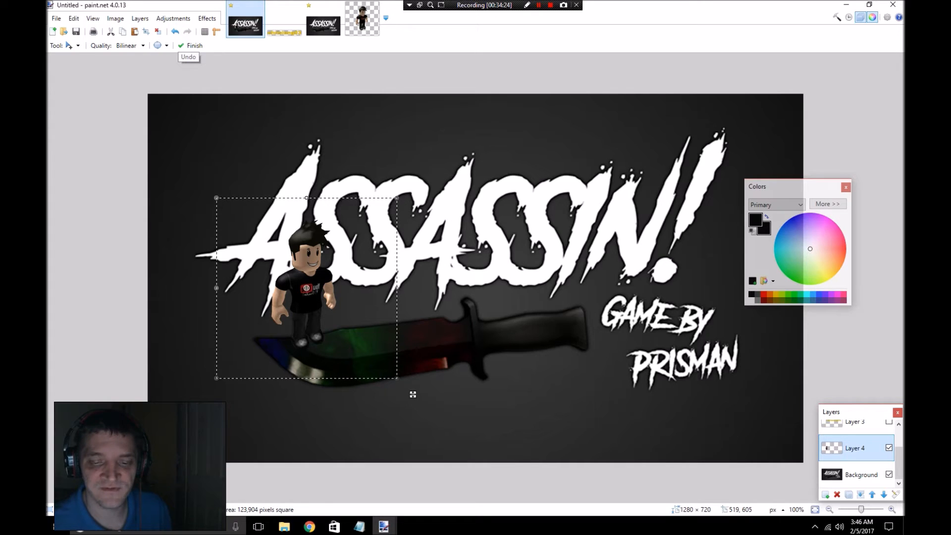
pyautogui.moveTo(412, 394)
pyautogui.mouseDown()
pyautogui.moveTo(324, 268)
pyautogui.moveTo(339, 287)
pyautogui.mouseUp()
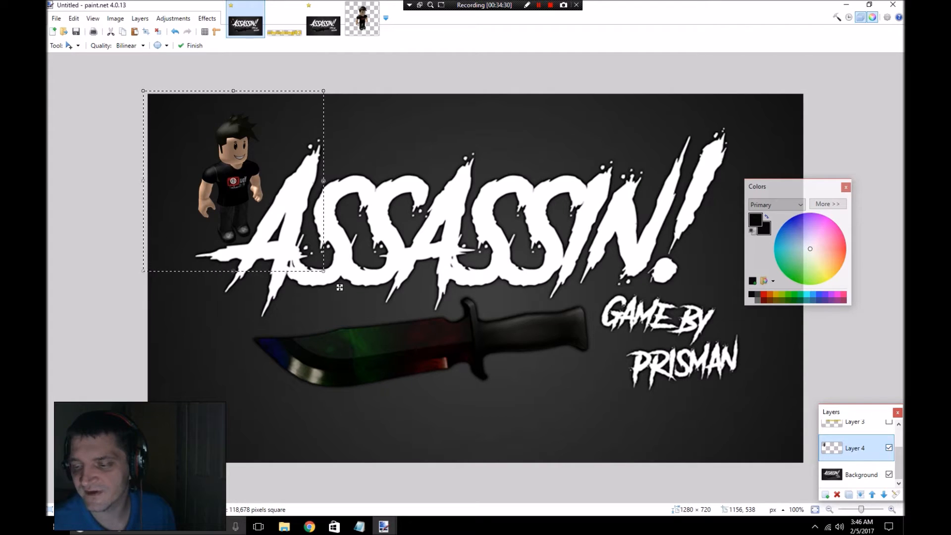
# Step: Hide Layer 4, make the Background layer active and clear the selection using the Rectangle Select tool
pyautogui.click(889, 448)
pyautogui.click(888, 448)
pyautogui.click(862, 474)
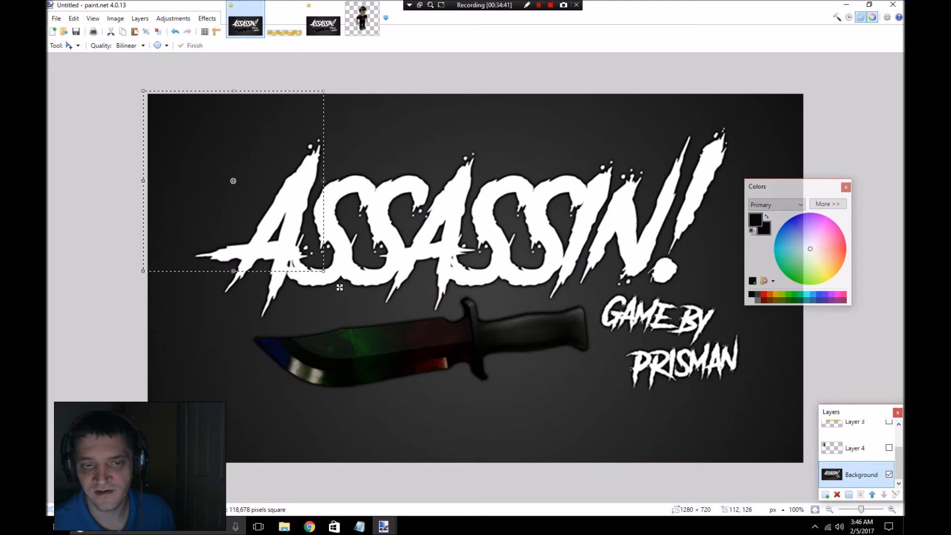
pyautogui.click(72, 45)
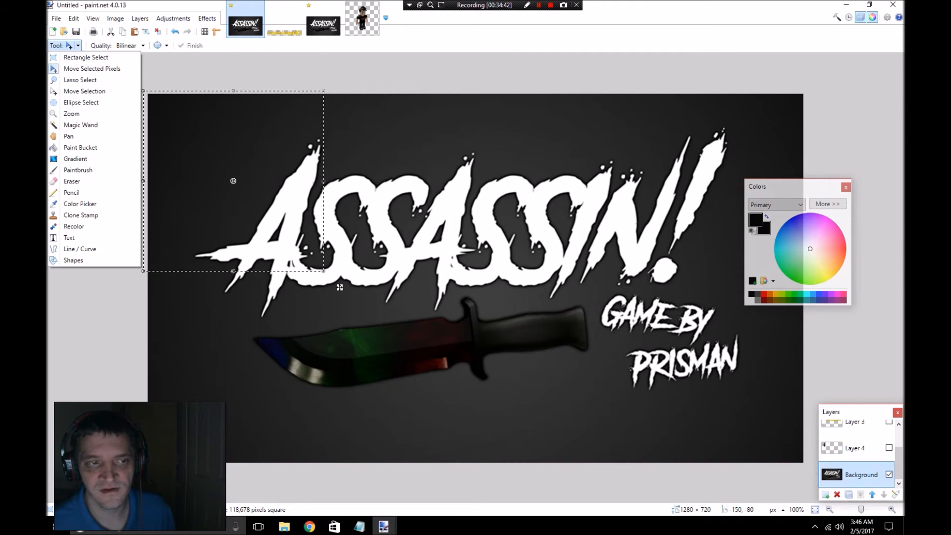
pyautogui.click(80, 58)
pyautogui.click(91, 149)
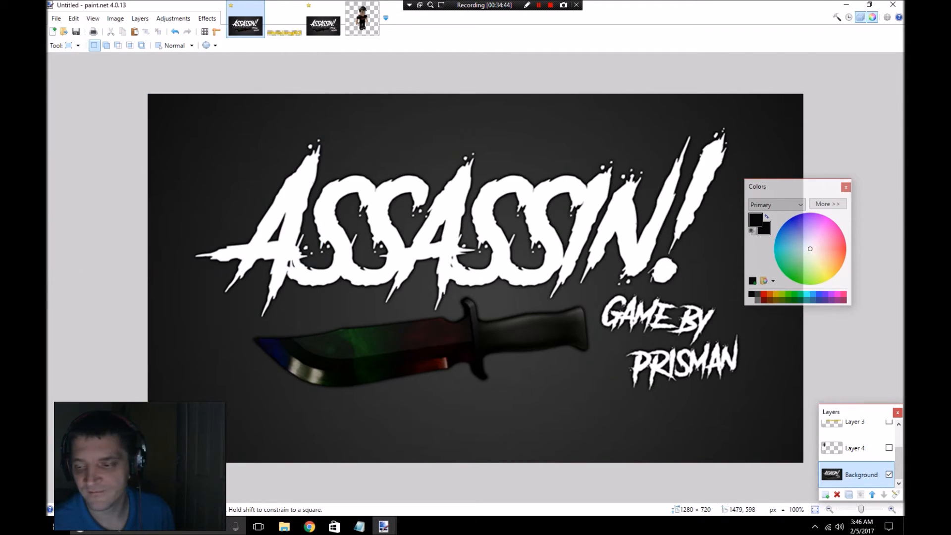
# Step: Show Layer 4, Layer 3 and Layer 2 so both characters and the channel name overlay the Assassin picture
pyautogui.click(889, 448)
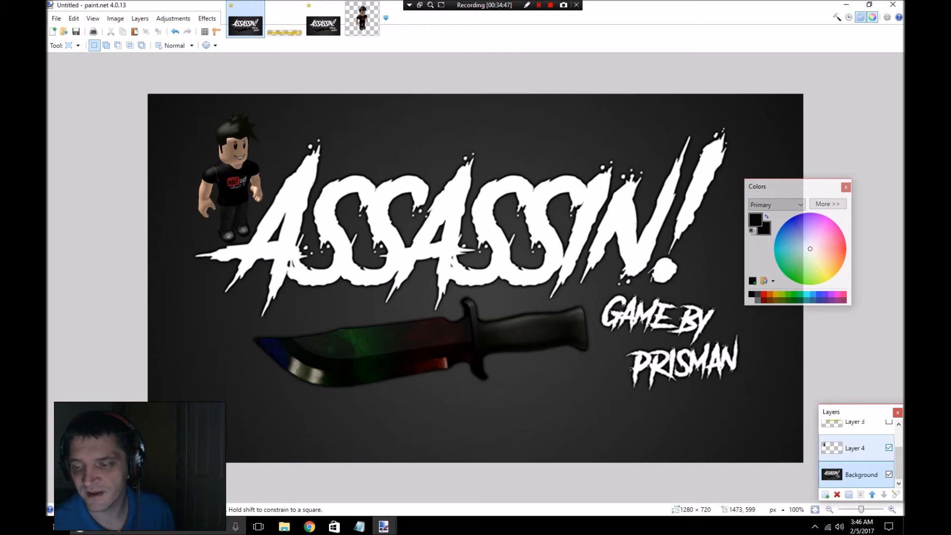
pyautogui.click(888, 422)
pyautogui.scroll(1, 856, 450)
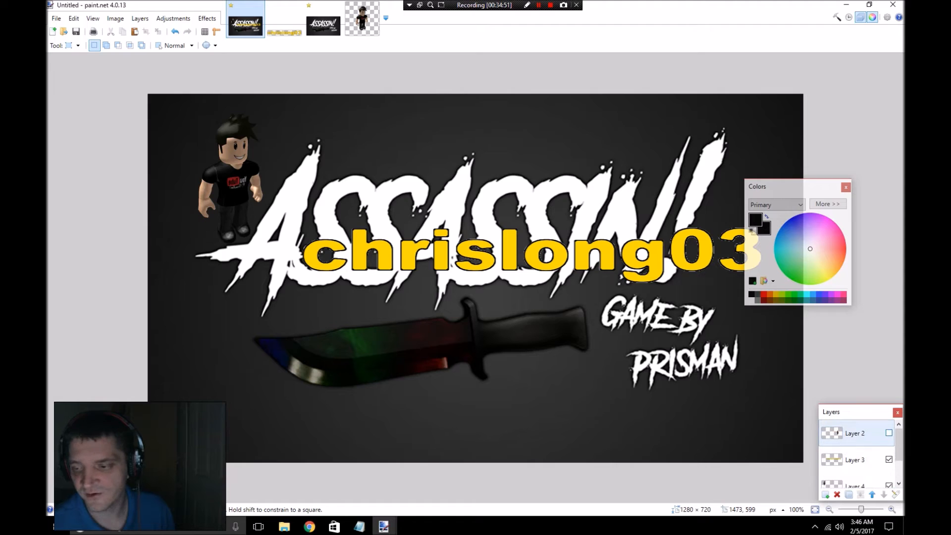
pyautogui.click(888, 433)
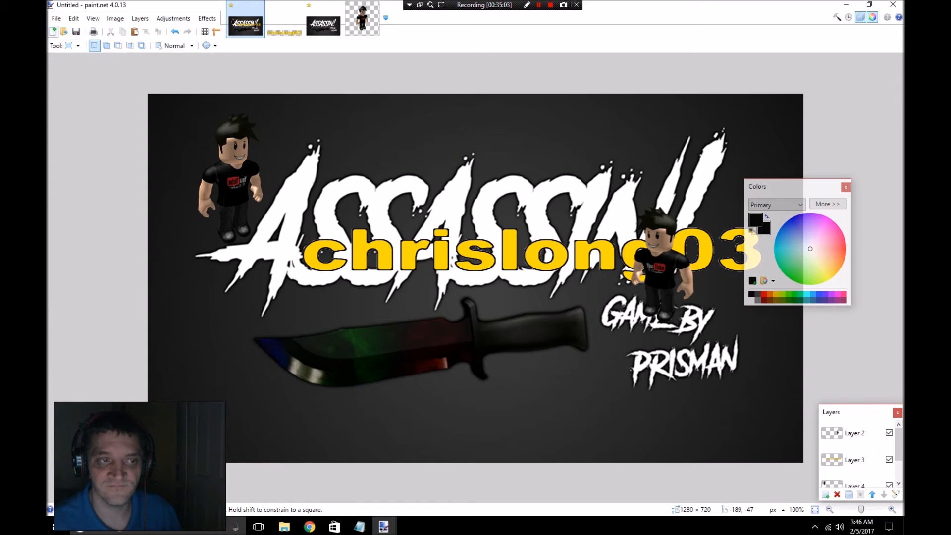
# Step: Move the Colors window off the artwork to uncover the end of the yellow channel name
pyautogui.click(115, 18)
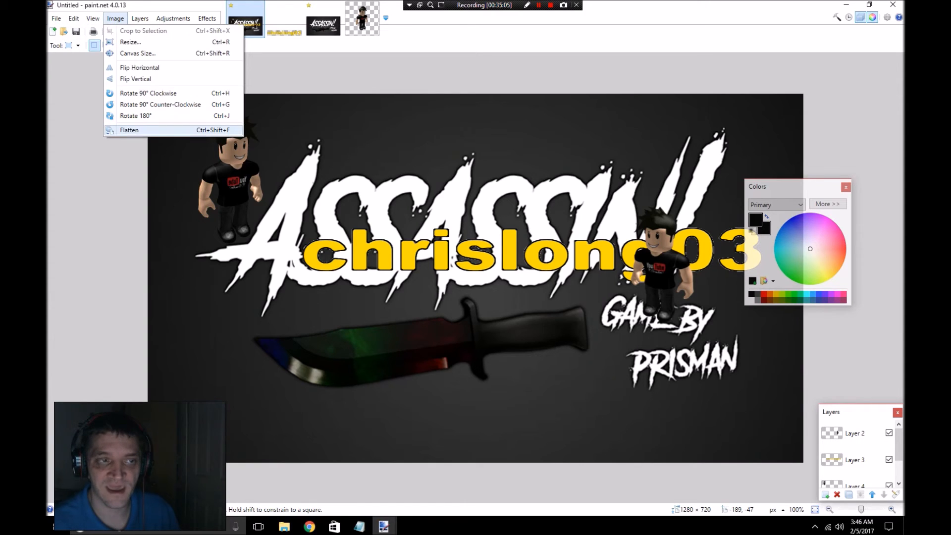
pyautogui.moveTo(57, 19)
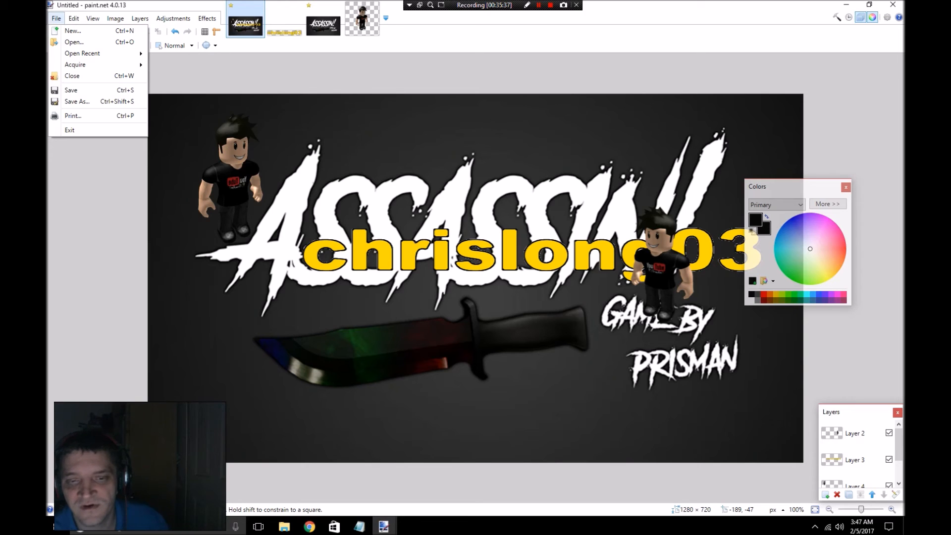
pyautogui.moveTo(806, 182); pyautogui.dragTo(865, 127)
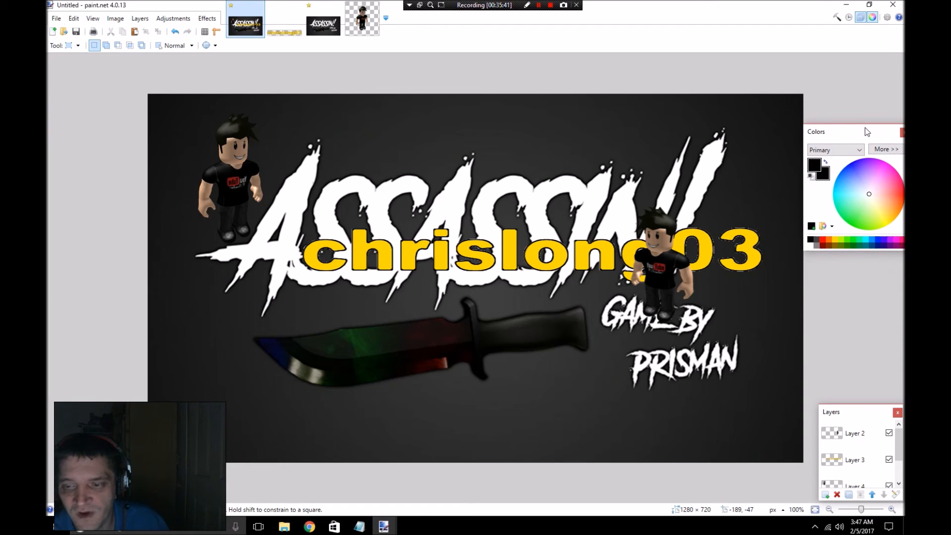